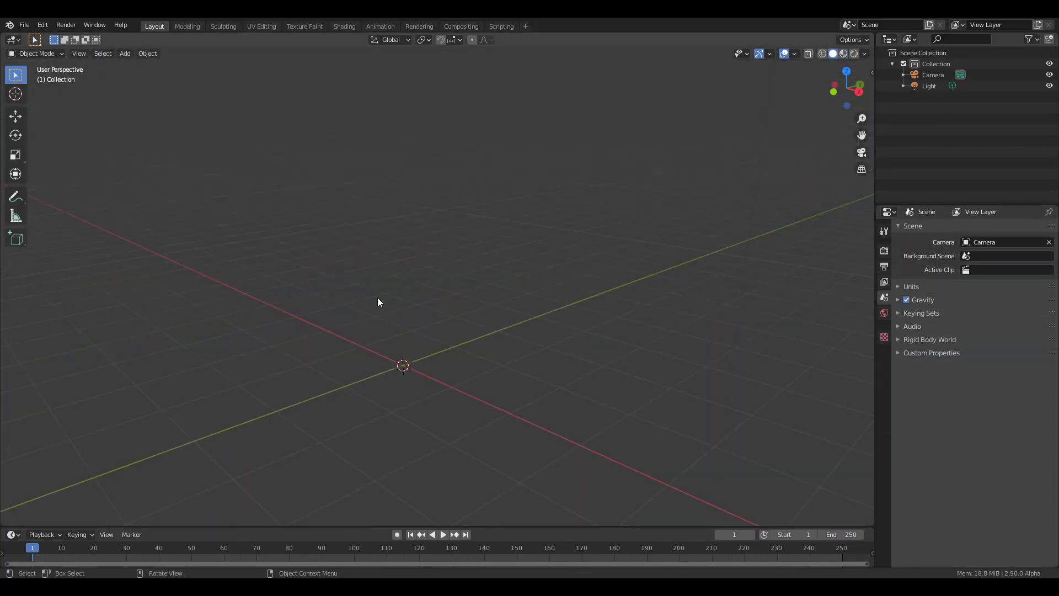
Step: Add a Suzanne monkey head mesh to the scene
middle_drag(416, 297, 408, 325)
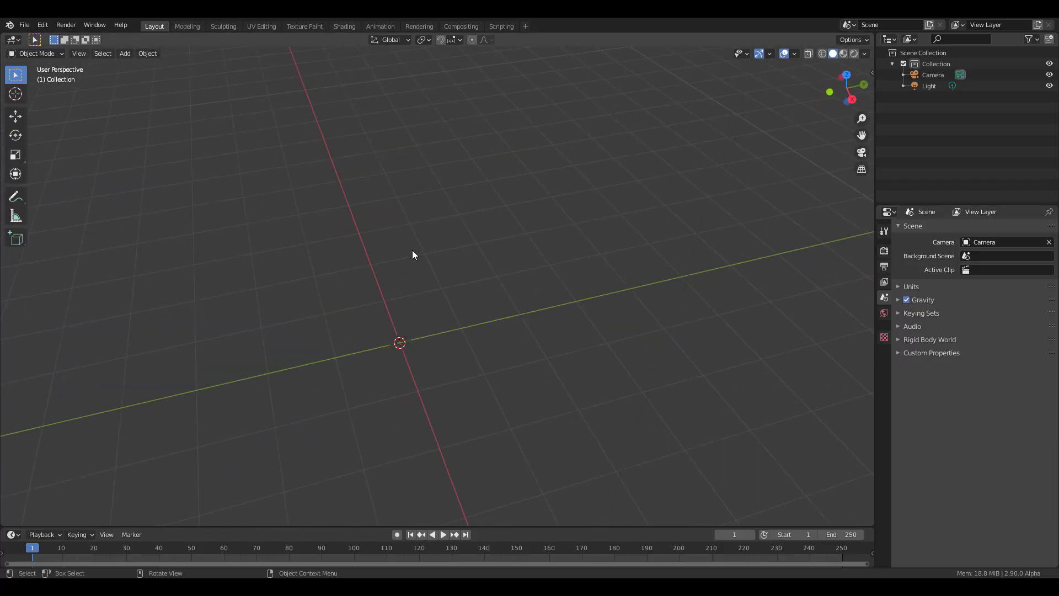
key(shift+a)
mouse_move(412, 250)
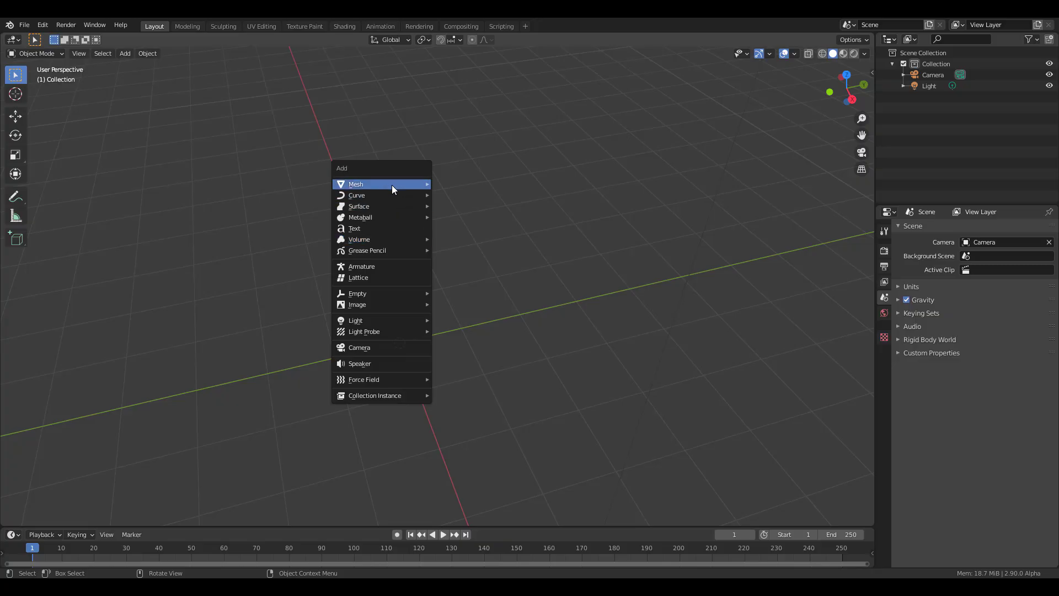
mouse_move(392, 184)
click(467, 288)
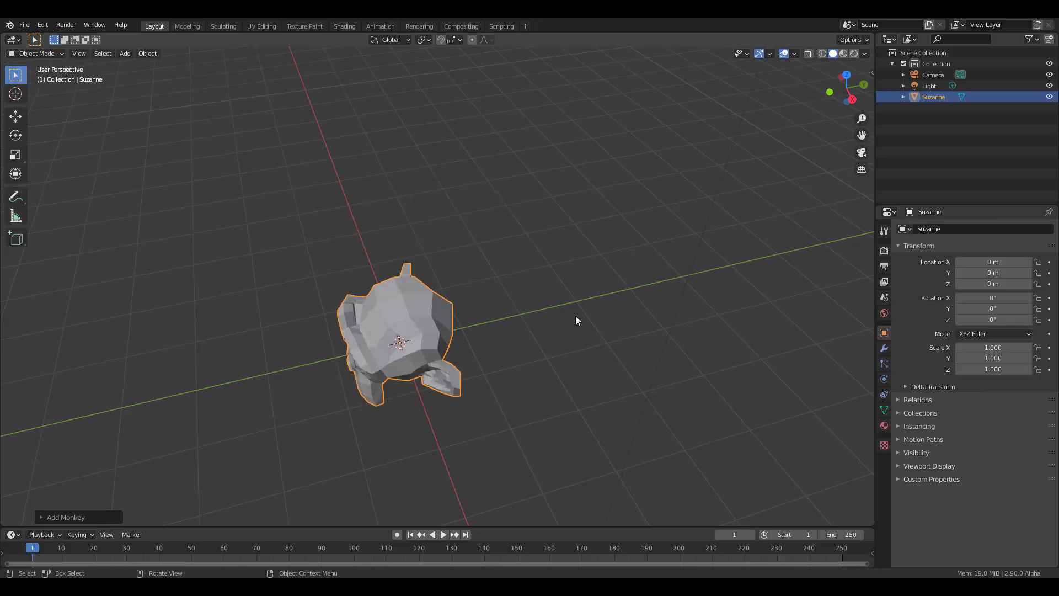
Step: Give Suzanne a level-2 Subdivision modifier and apply it to the mesh
key(ctrl+2)
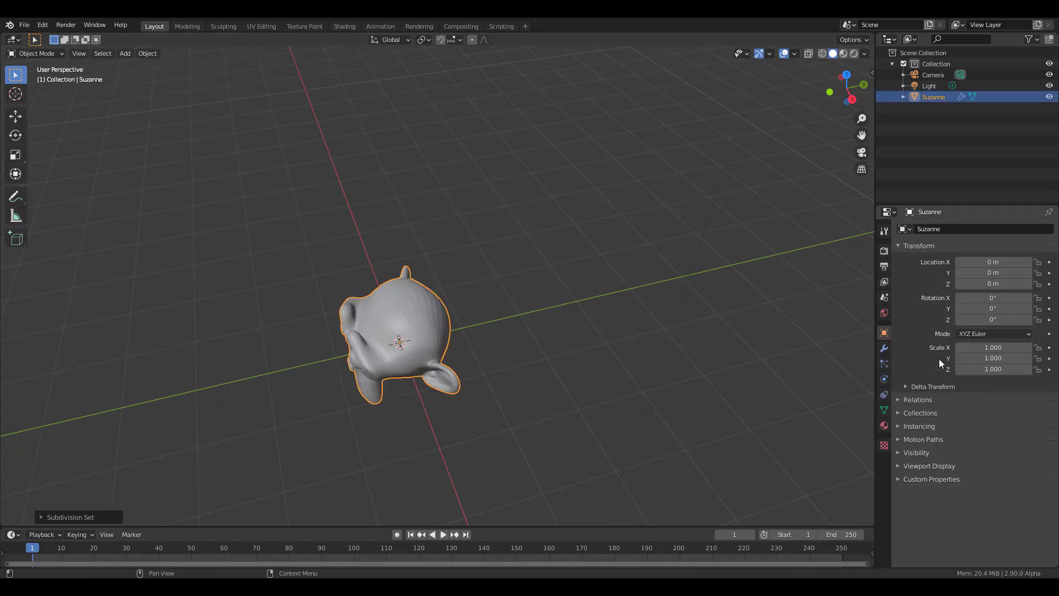
click(884, 348)
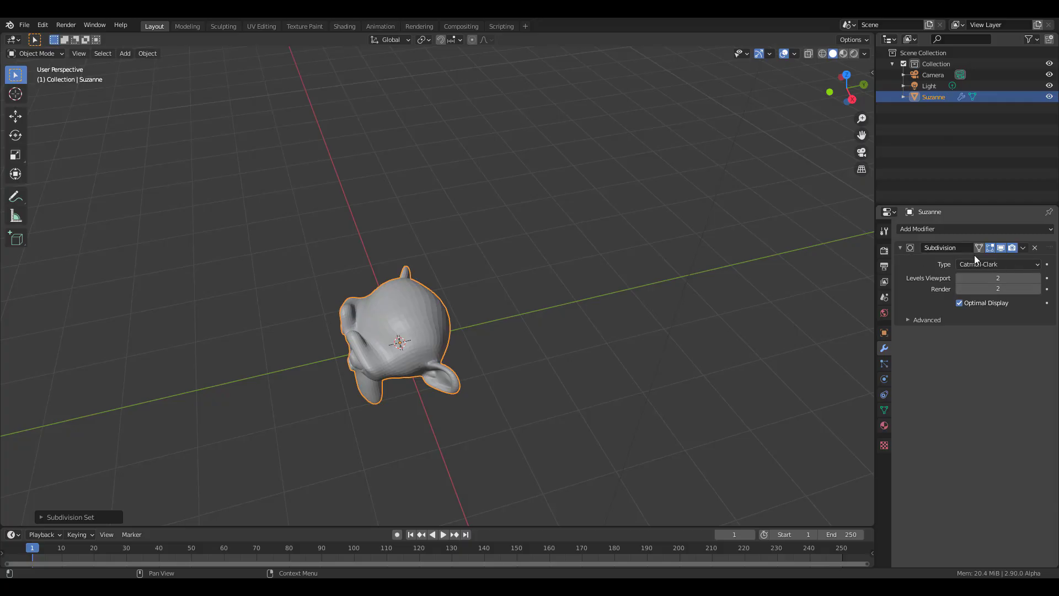
drag(1050, 248, 948, 271)
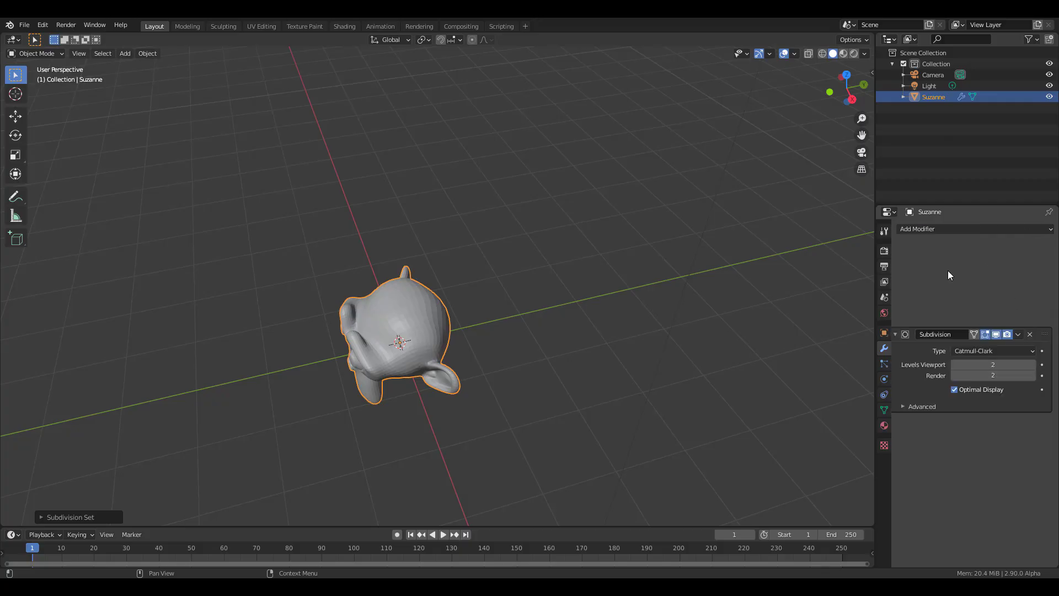
click(1024, 248)
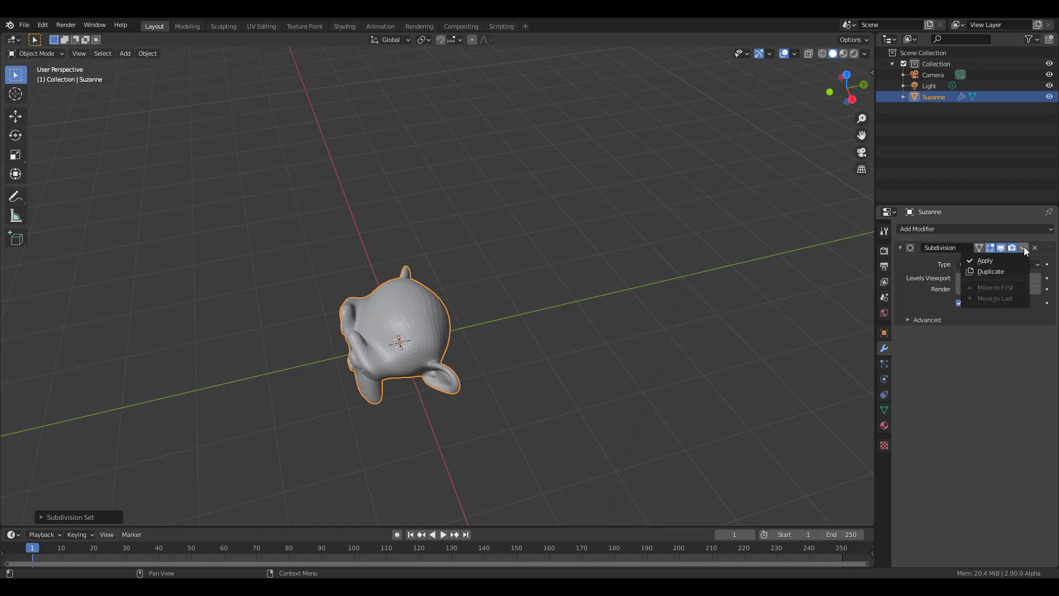
click(1004, 262)
Step: Delete the Suzanne mesh from the scene
middle_drag(822, 381, 465, 363)
scroll(527, 352, up, 4)
scroll(485, 340, down, 3)
key(Delete)
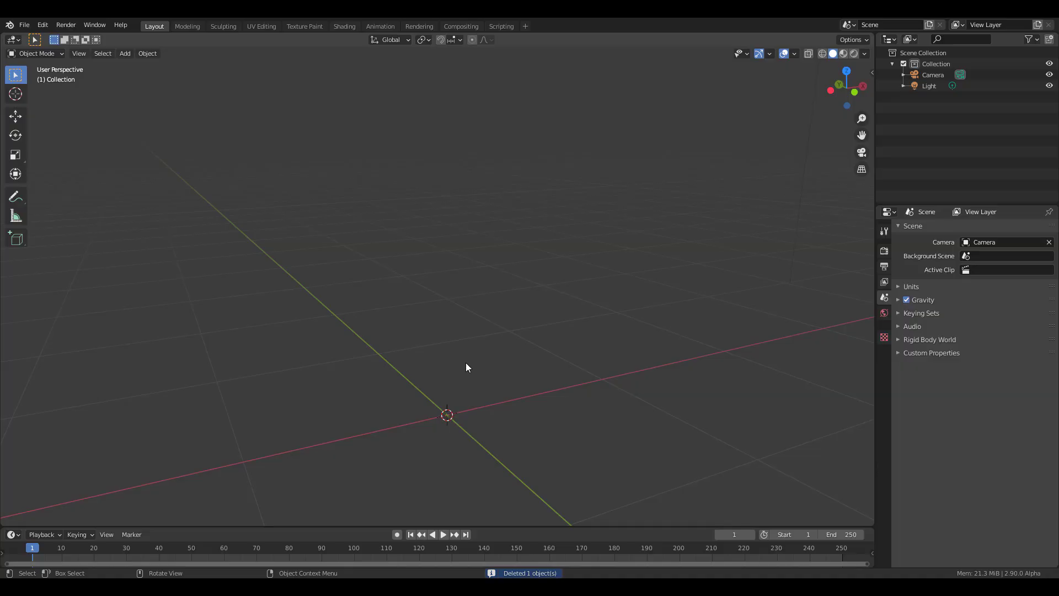
Step: Add a new cube mesh to the empty grid
shift+middle_drag(466, 364, 448, 376)
key(shift+a)
mouse_move(452, 355)
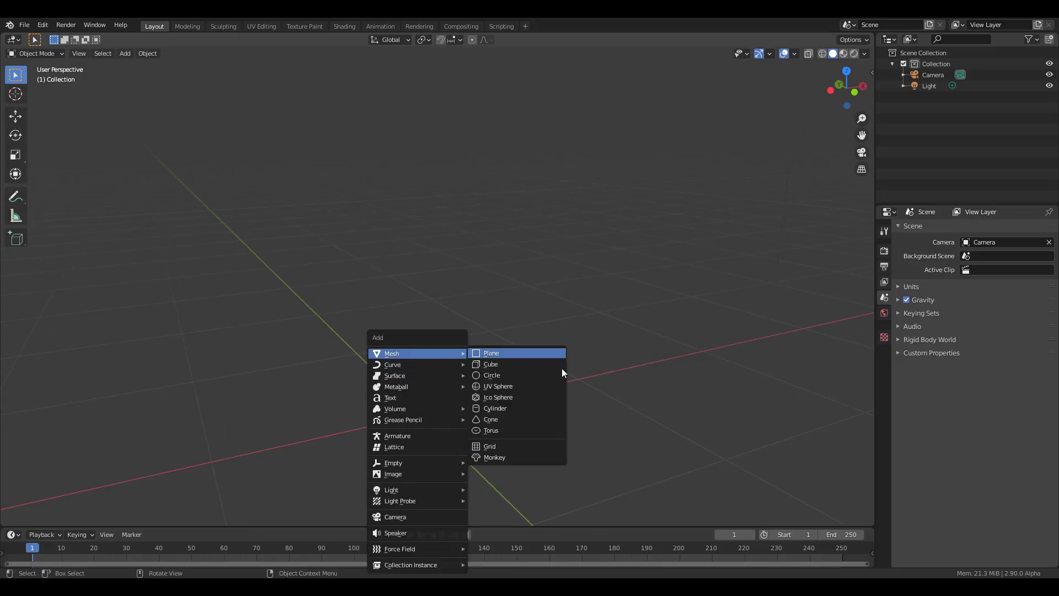
click(508, 367)
scroll(535, 340, up, 5)
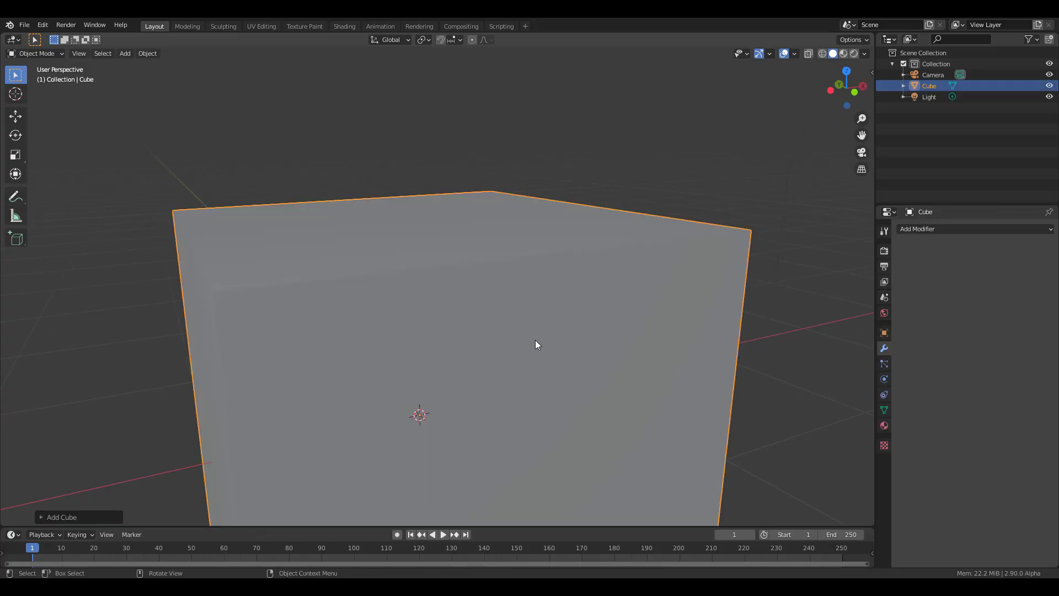
scroll(445, 346, down, 5)
scroll(472, 360, up, 5)
middle_drag(446, 346, 450, 315)
scroll(461, 350, down, 2)
Step: Inset the cube's top face and extrude it upward into a narrower upper block
key(Tab)
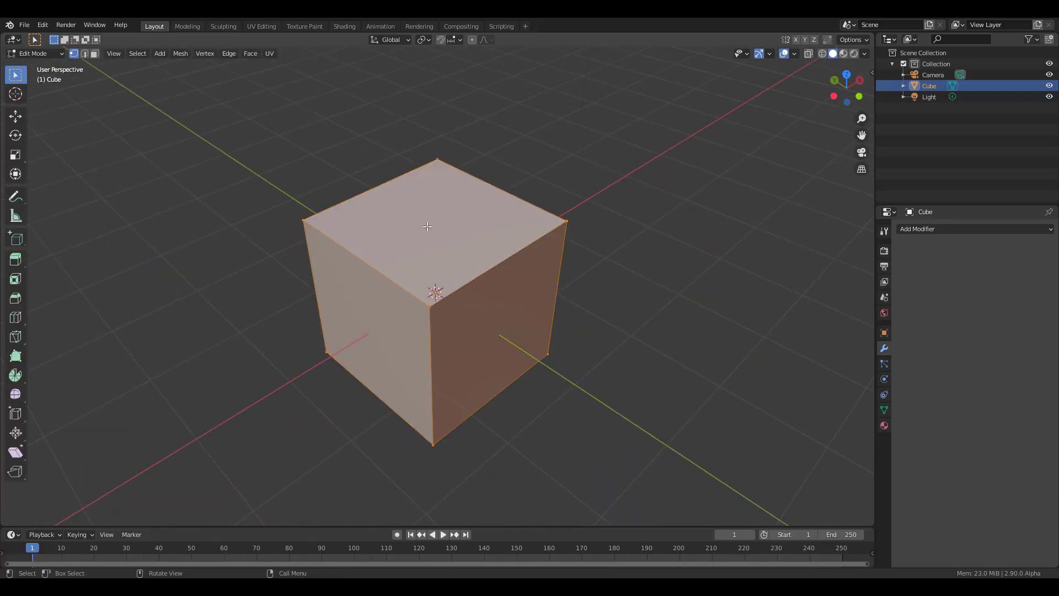
key(3)
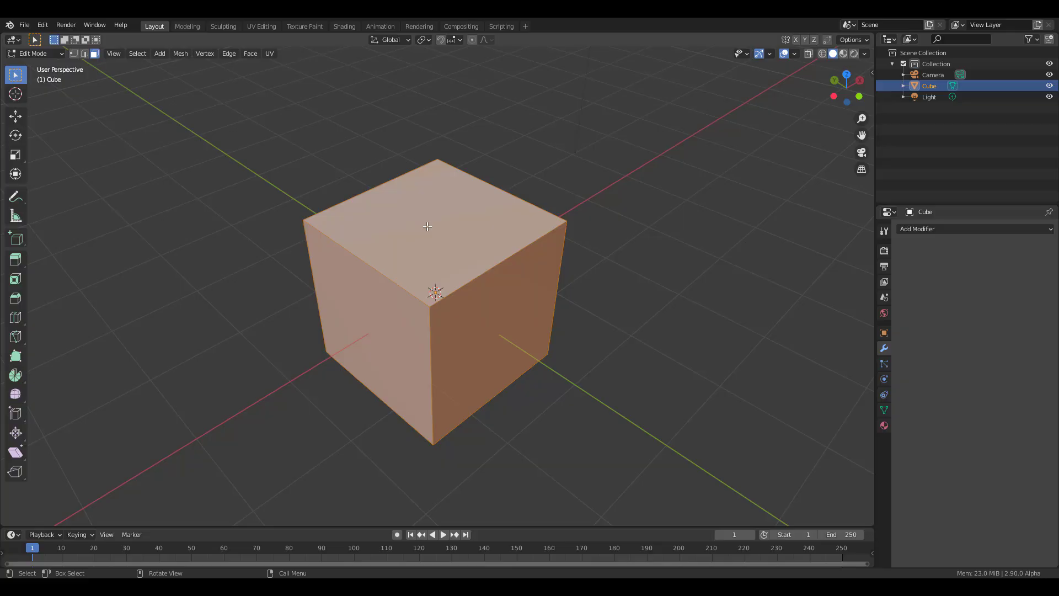
click(427, 226)
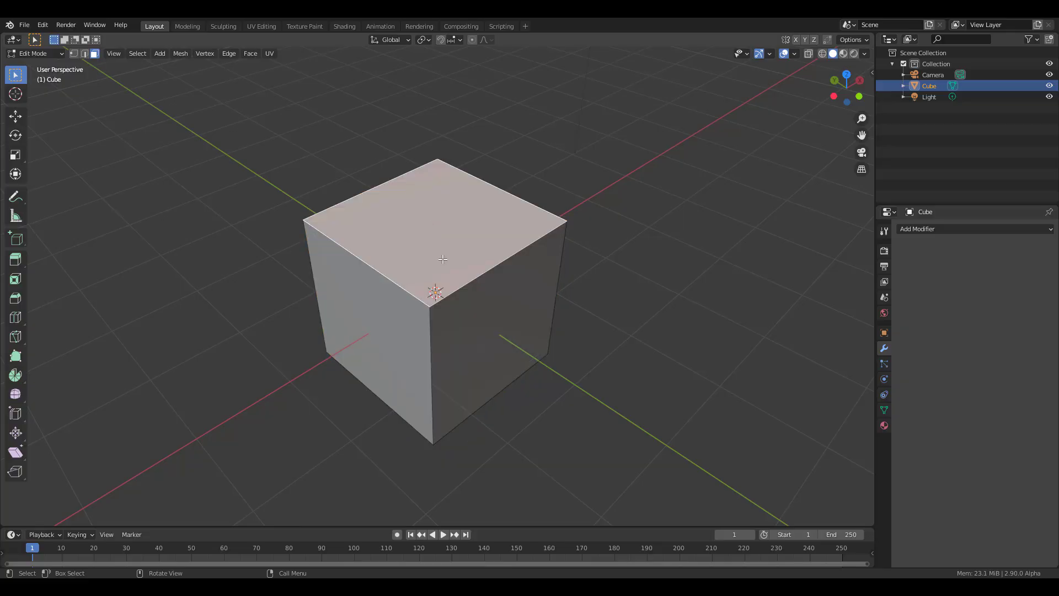
key(i)
click(441, 244)
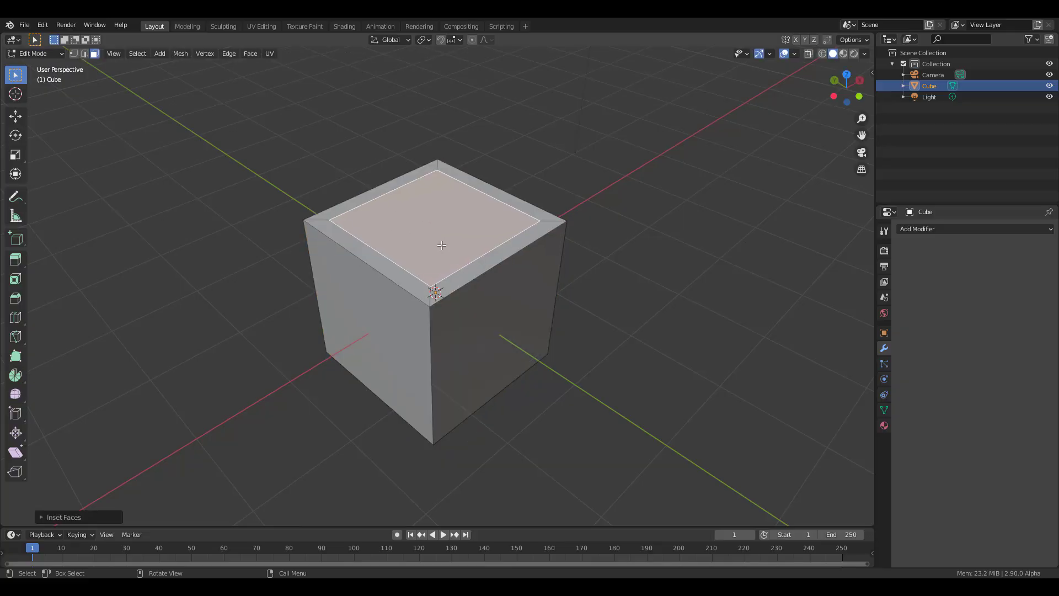
key(e)
click(444, 135)
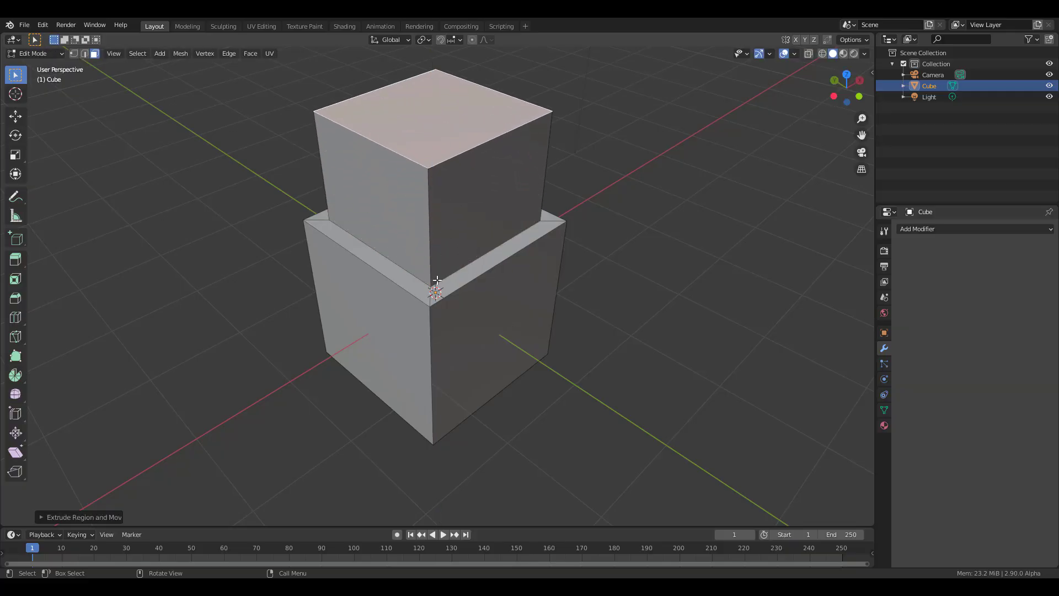
middle_drag(445, 136, 461, 354)
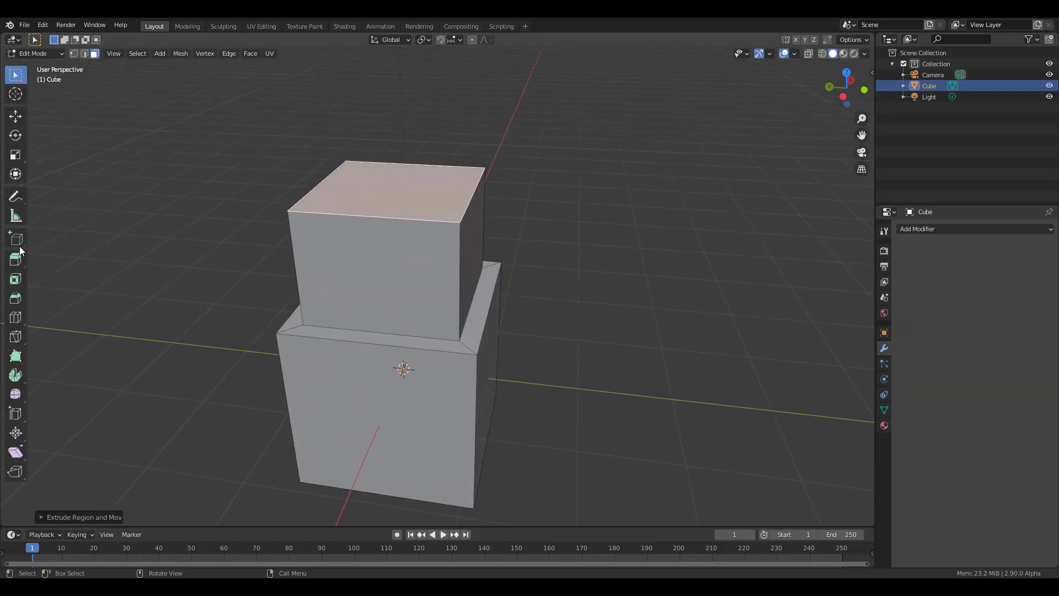
drag(16, 260, 65, 288)
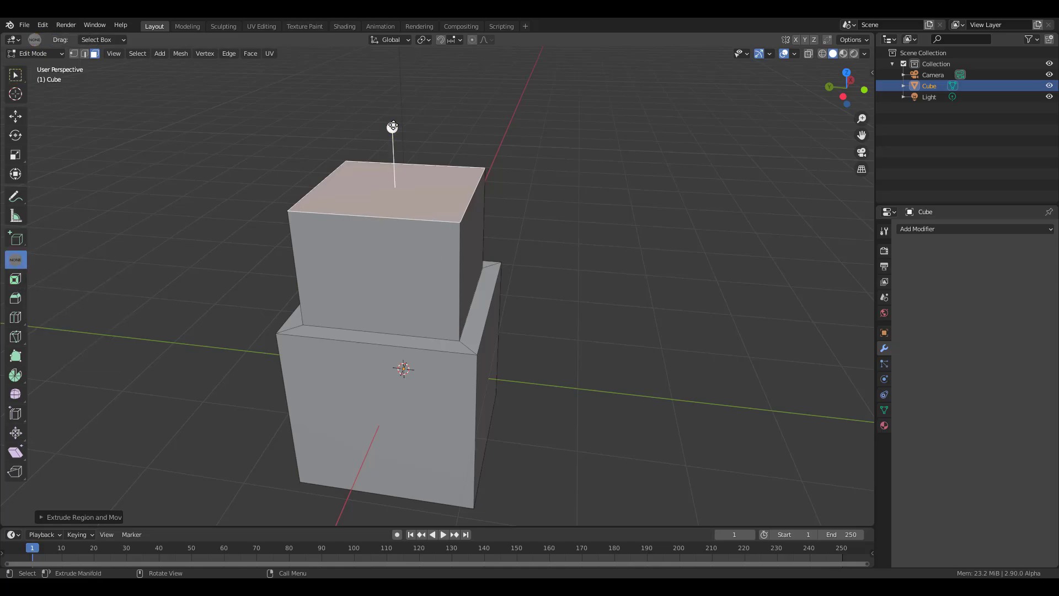
mouse_move(393, 127)
mouse_down()
mouse_move(397, 75)
mouse_move(392, 131)
mouse_up()
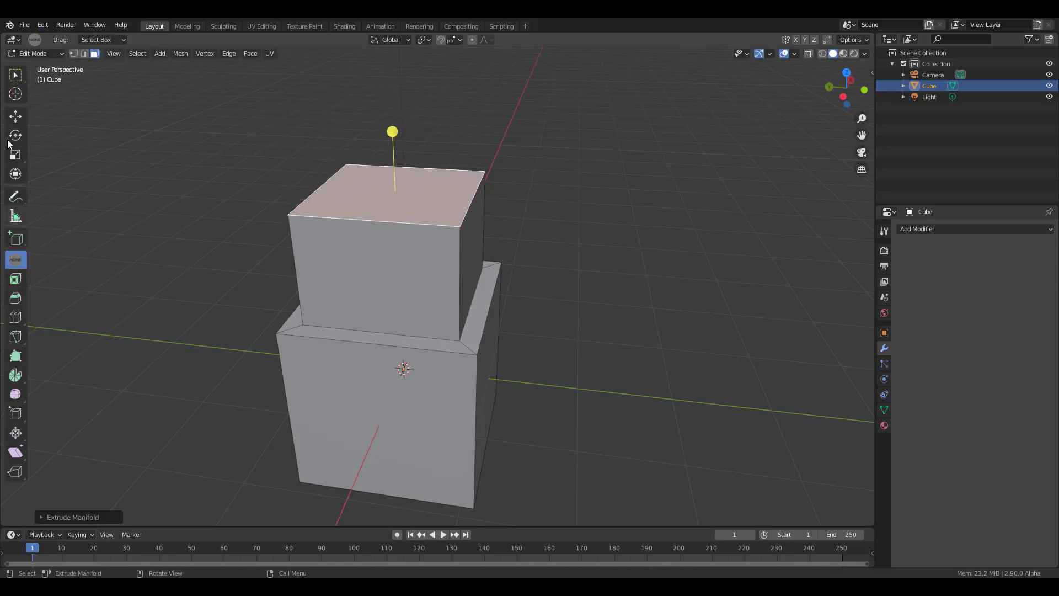
Step: Bevel the top edges of the upper block
click(15, 298)
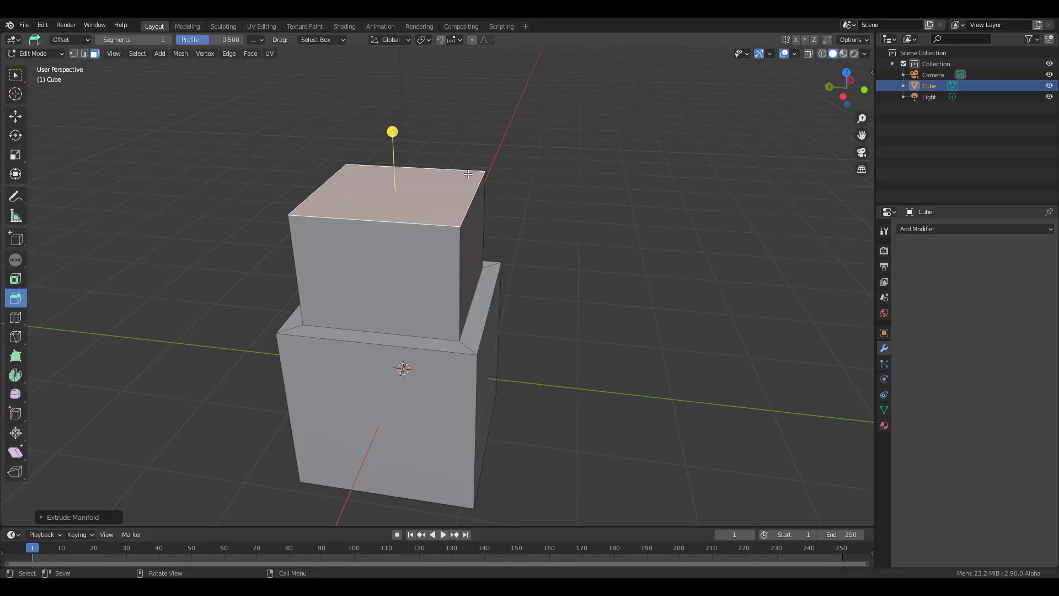
drag(393, 131, 402, 109)
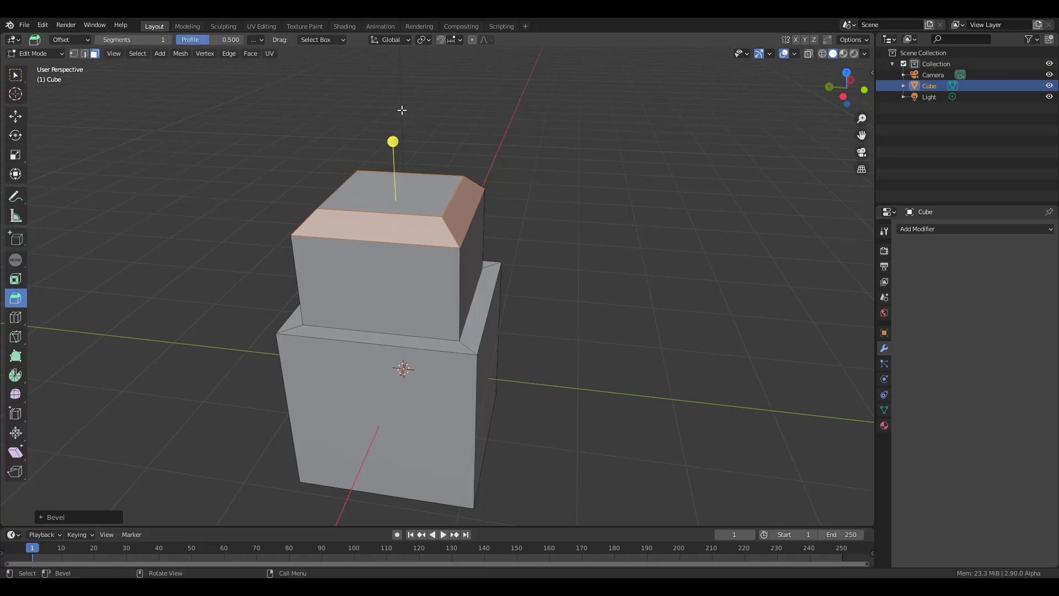
scroll(440, 178, up, 1)
click(16, 77)
click(17, 117)
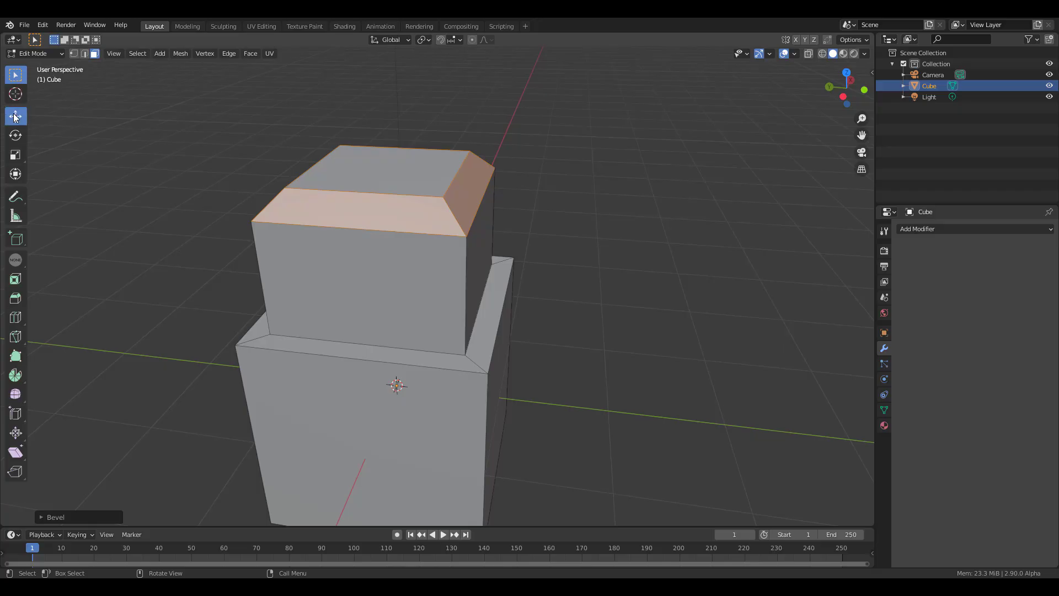
middle_drag(548, 296, 529, 313)
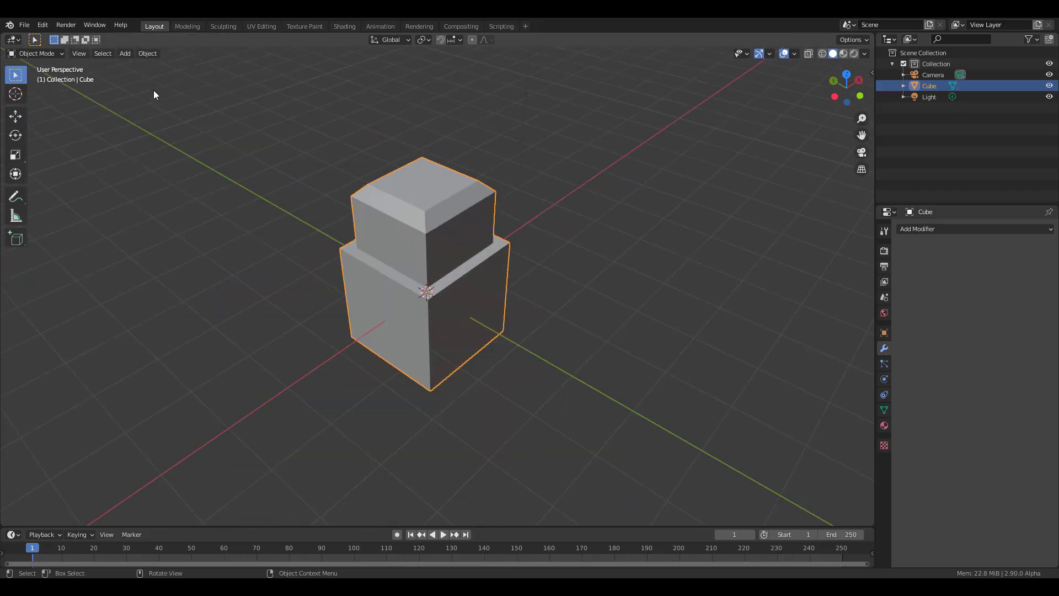
Step: Convert the two-tier block to a black-outlined grease pencil object and inspect its top
click(147, 54)
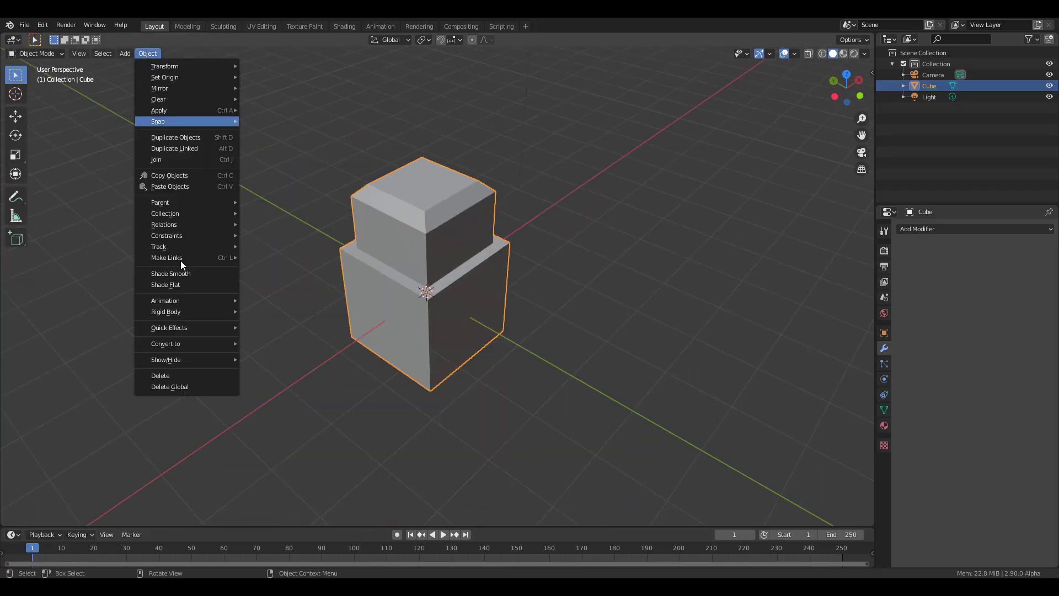
mouse_move(186, 344)
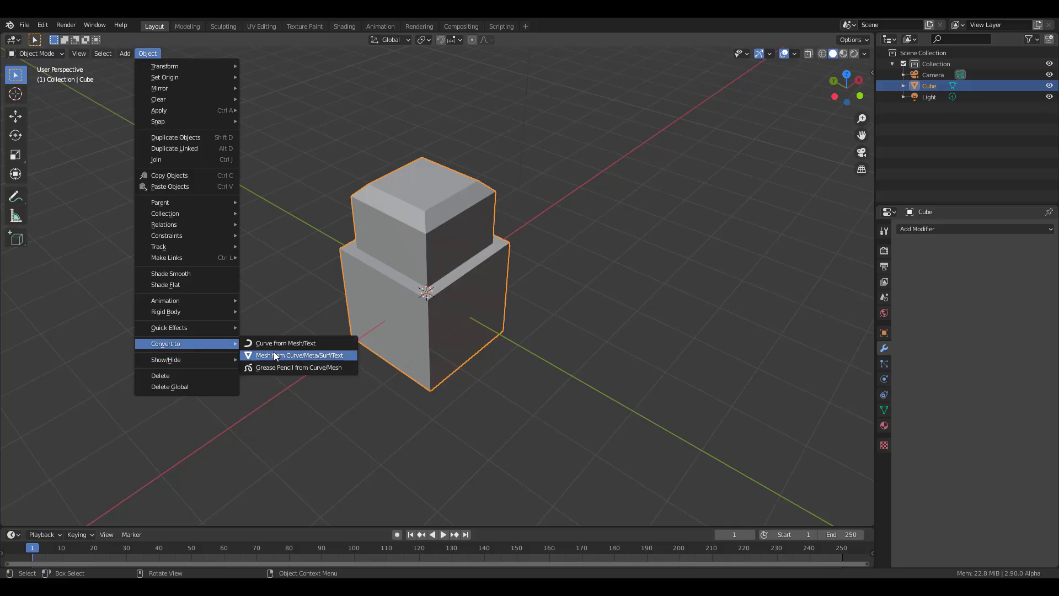
click(342, 367)
mouse_move(342, 367)
middle_down()
mouse_move(561, 161)
mouse_move(397, 333)
mouse_move(107, 294)
mouse_move(436, 368)
mouse_move(409, 316)
middle_up()
scroll(410, 317, up, 3)
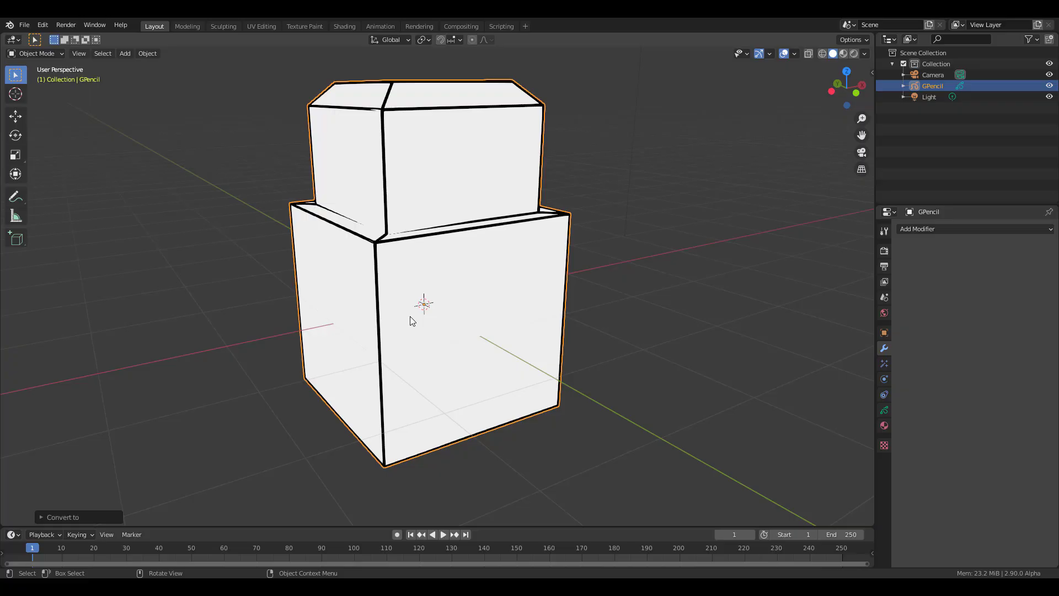
scroll(410, 316, down, 4)
scroll(409, 316, up, 5)
middle_drag(410, 317, 293, 282)
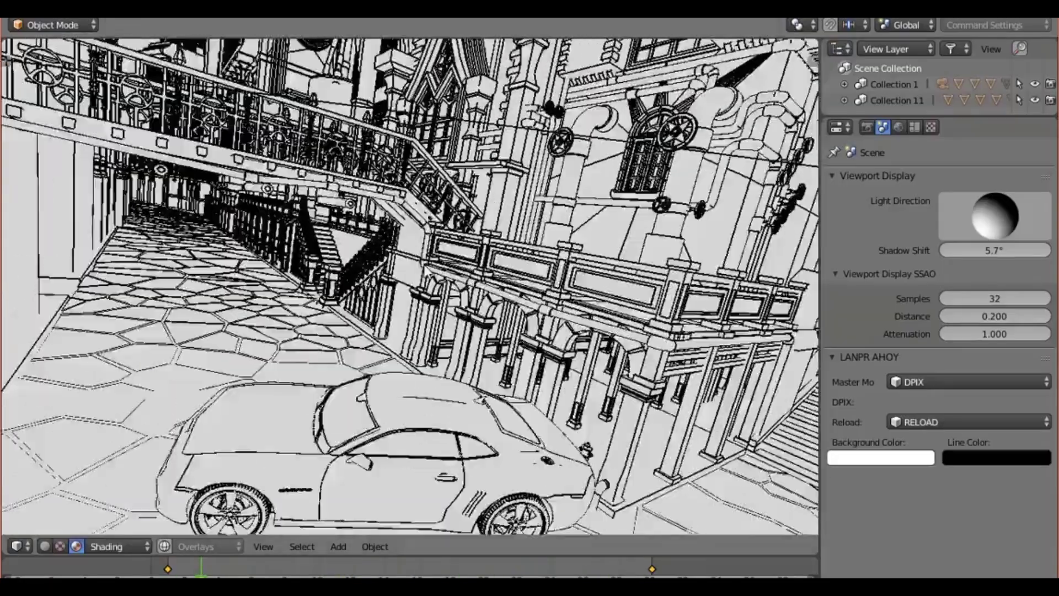
Step: Orbit around the line-art street, cathedral and bridge, then view the car through the camera
middle_drag(428, 270, 584, 270)
middle_drag(529, 335, 137, 87)
middle_drag(326, 181, 491, 336)
key(KP_0)
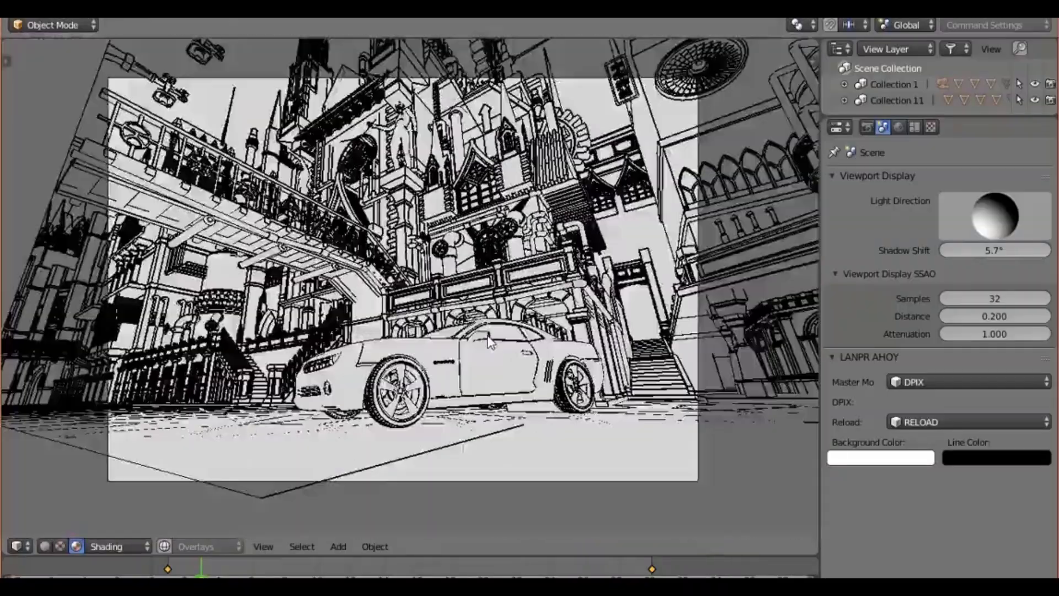
key(Home)
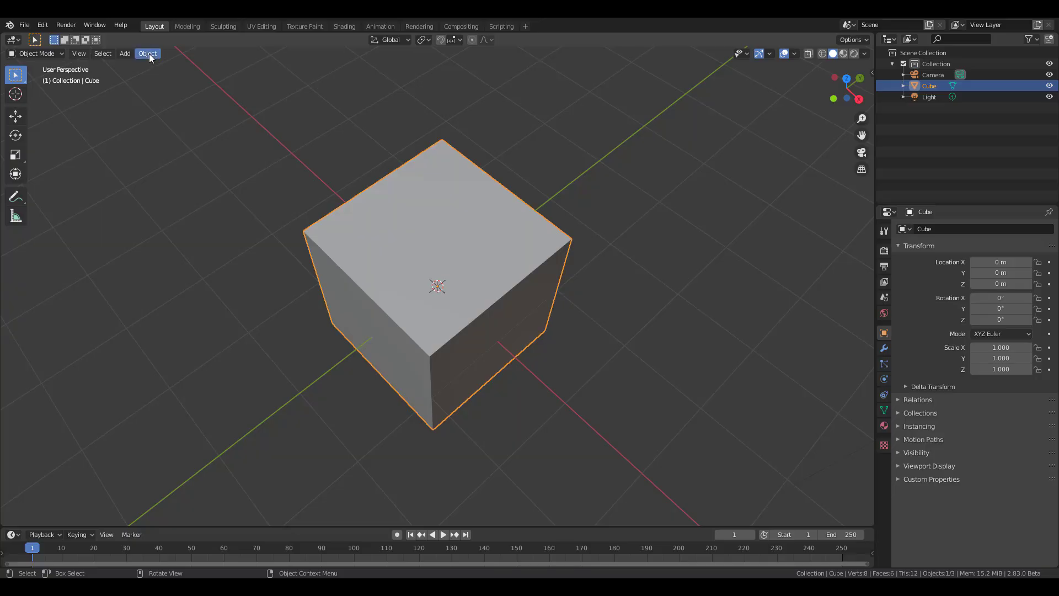
Step: Convert the cube into a black-outlined, white-filled grease pencil object named GPencil
click(148, 53)
mouse_move(214, 345)
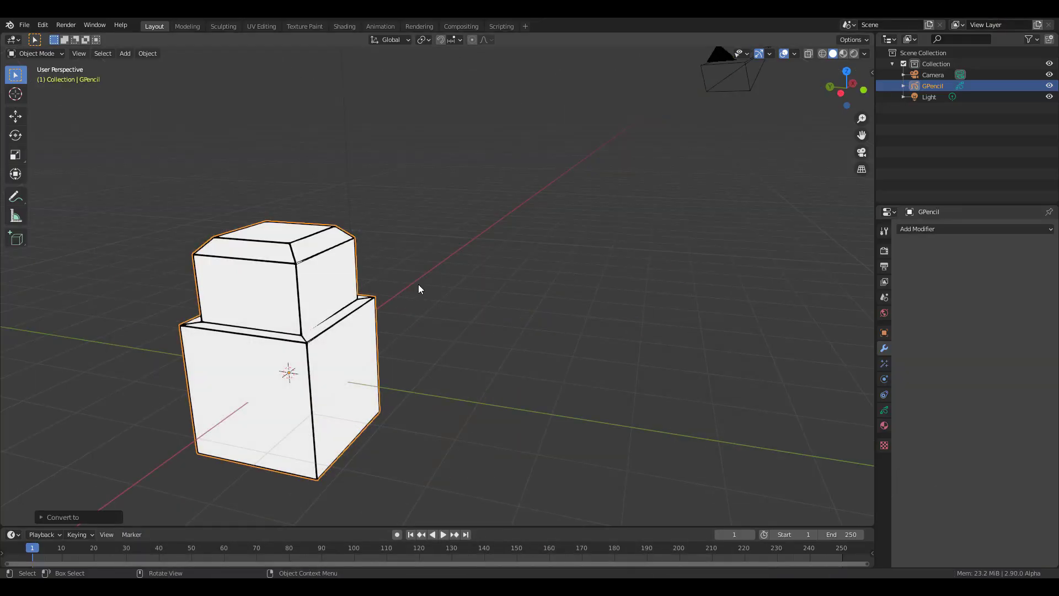
Step: Move a grease pencil stroke point in Edit Mode, then undo the move
middle_drag(418, 284, 332, 267)
key(Tab)
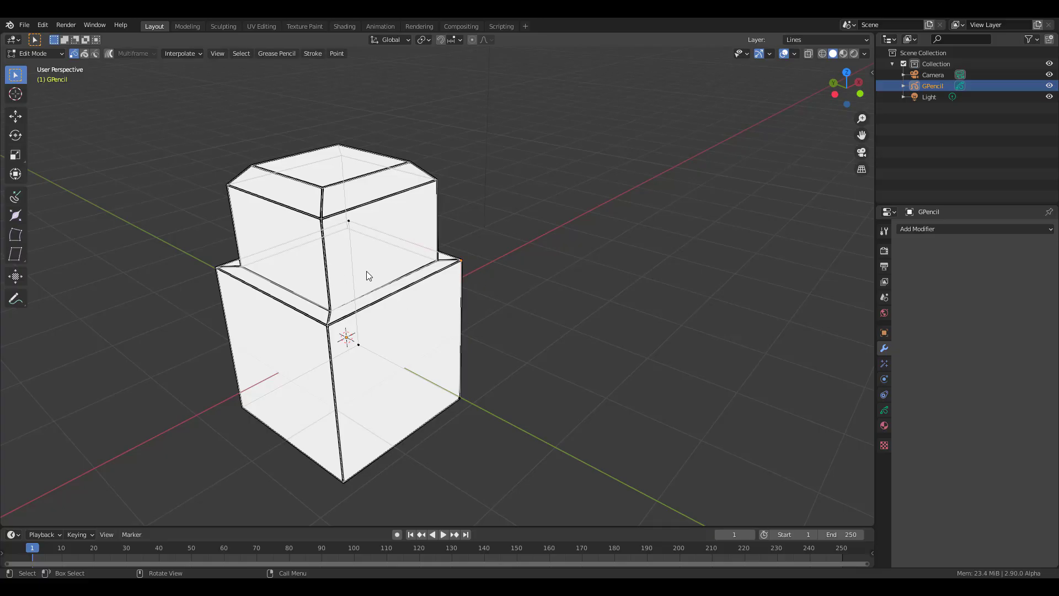
key(g)
click(581, 284)
mouse_move(581, 284)
middle_down()
mouse_move(449, 373)
mouse_move(415, 343)
mouse_move(439, 349)
middle_up()
key(ctrl+z)
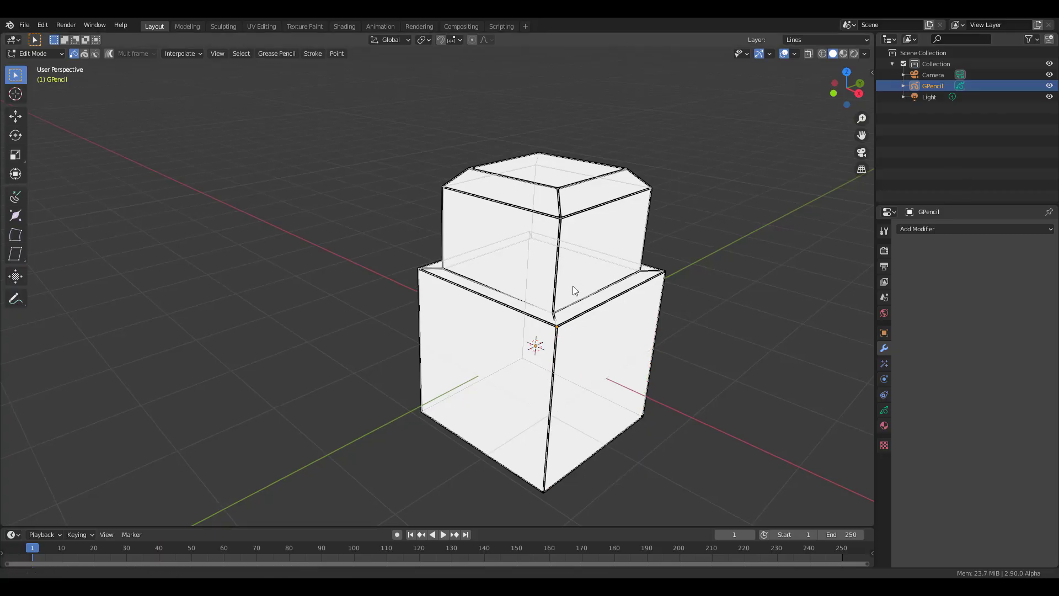
Step: Revert the conversion back to the cube mesh and delete it
middle_drag(572, 285, 435, 319)
key(Tab)
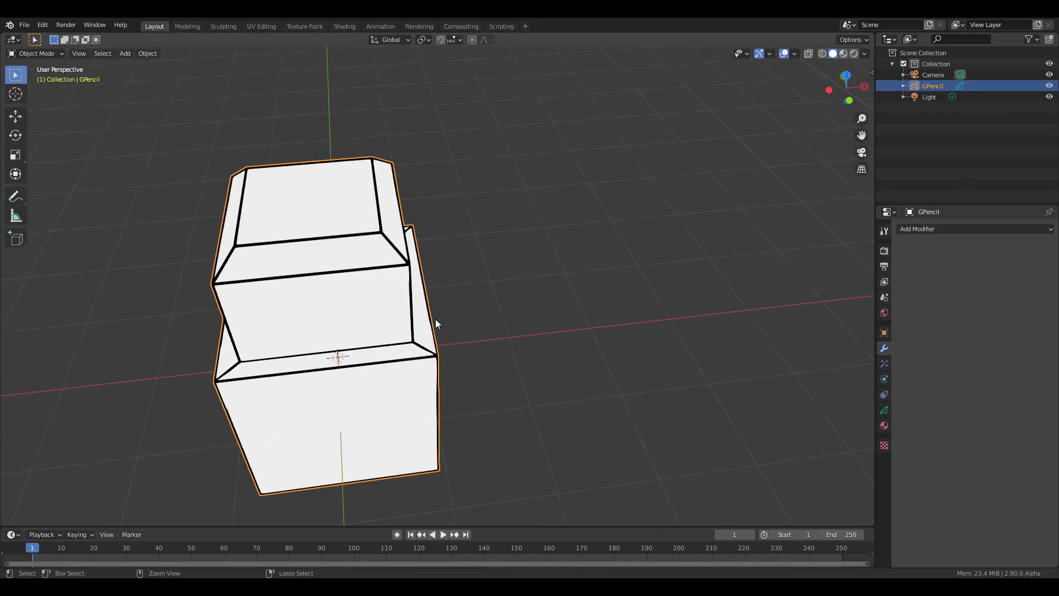
key(ctrl+z)
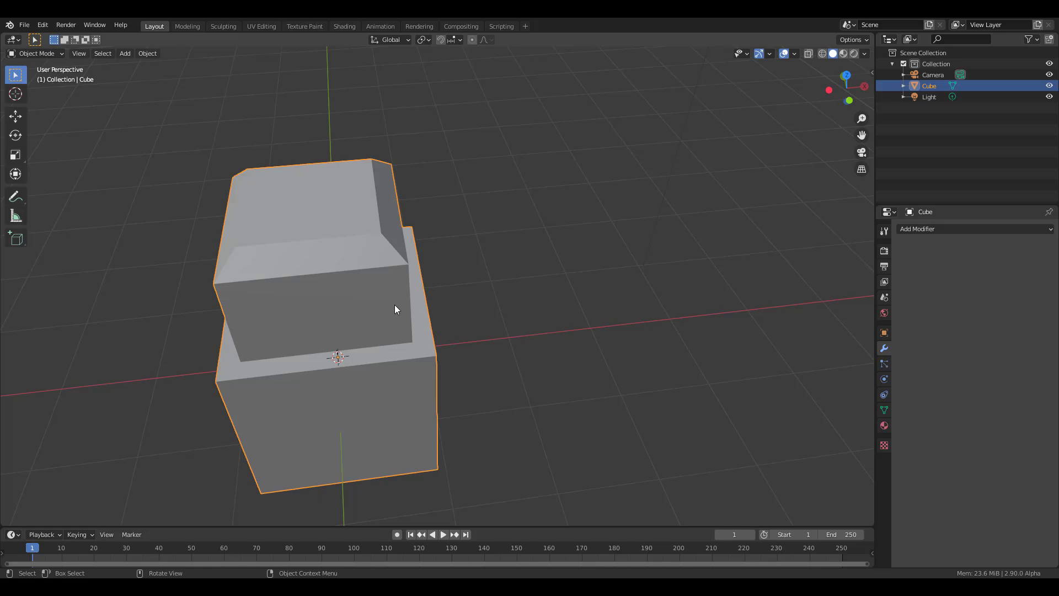
key(Delete)
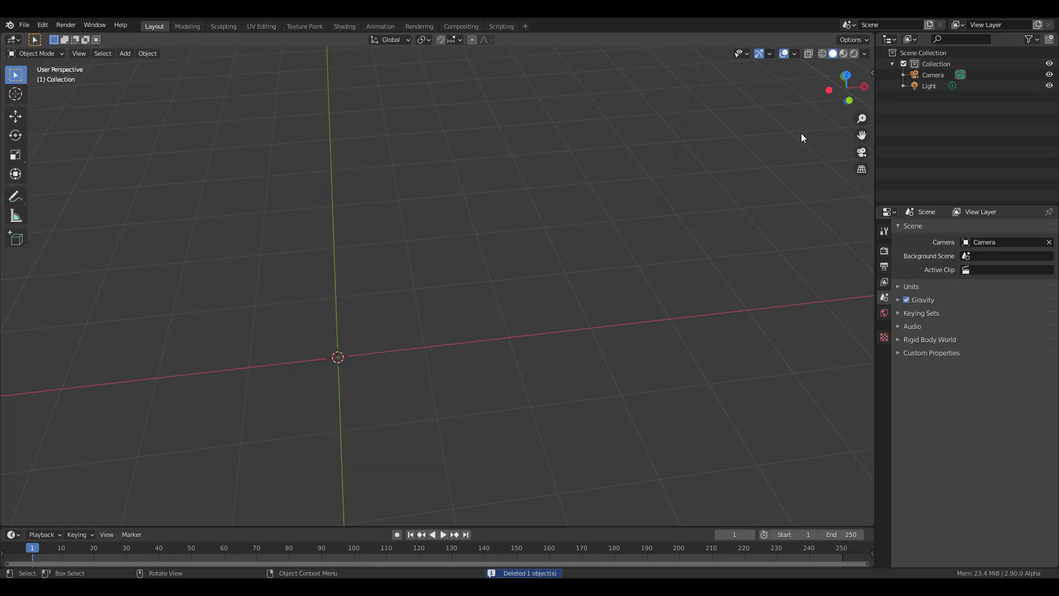
Step: Create a starting floorplan from the Building Tools add-on in the side panel
key(n)
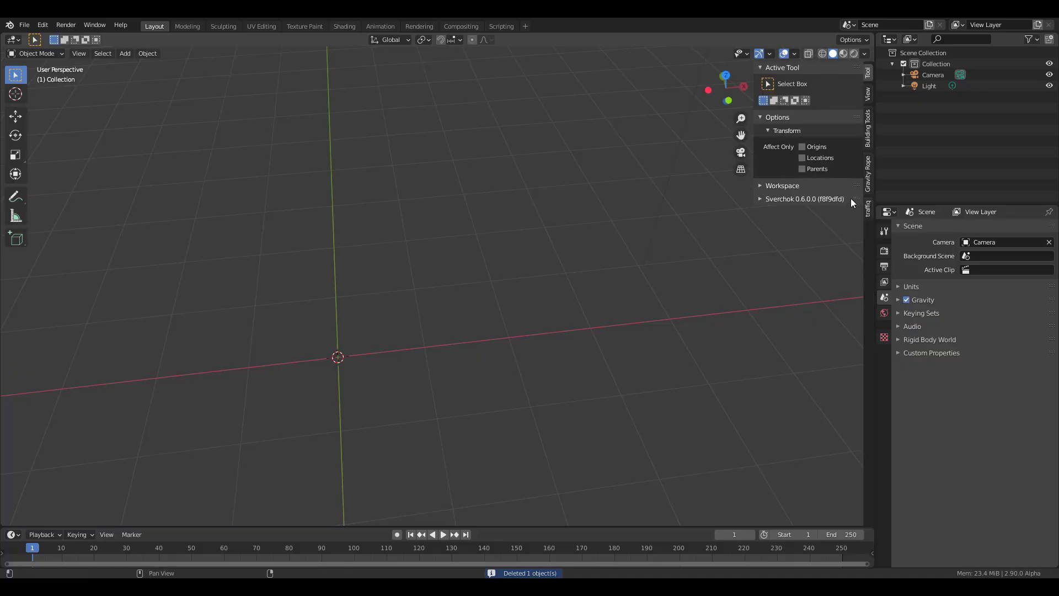
click(869, 183)
click(869, 208)
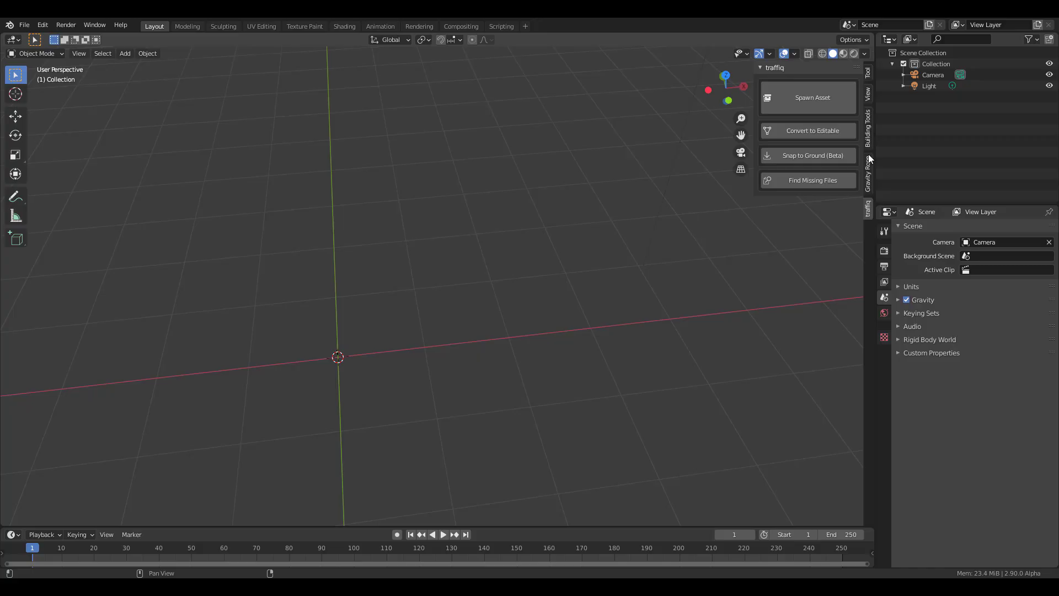
click(870, 138)
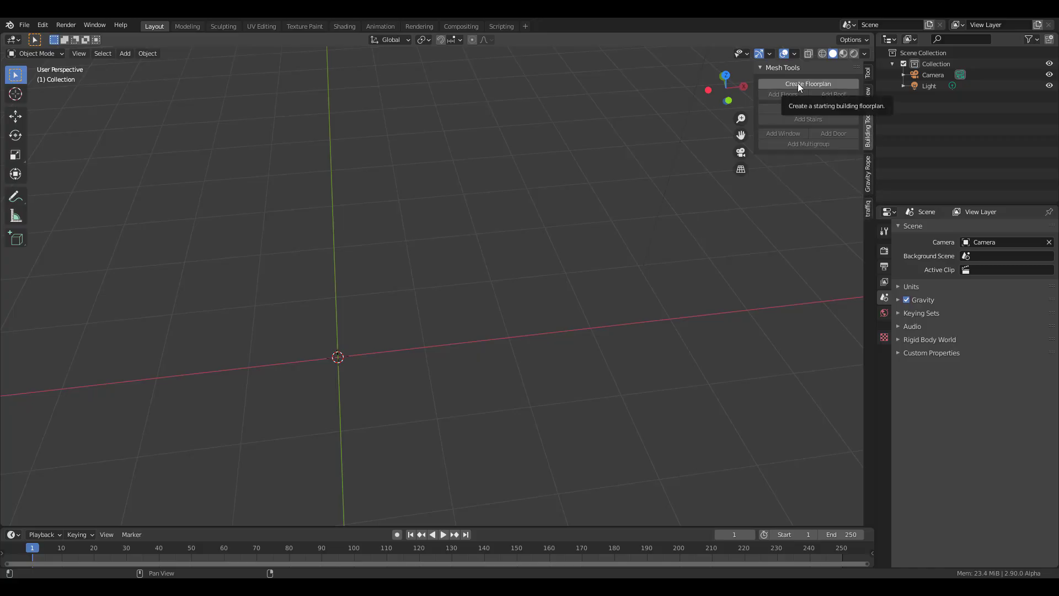
click(813, 84)
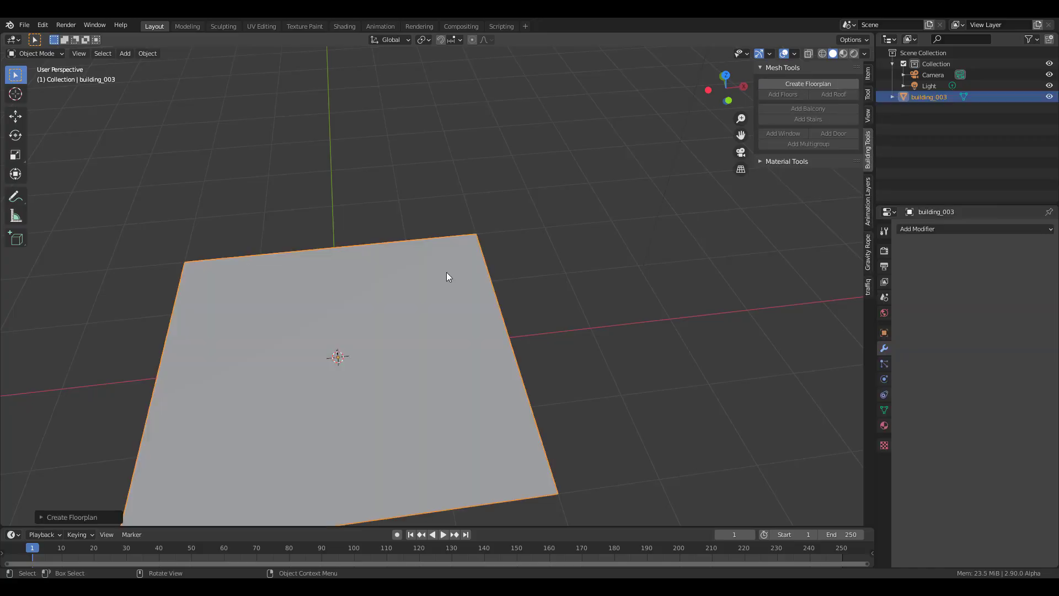
scroll(419, 284, down, 5)
middle_drag(386, 296, 451, 303)
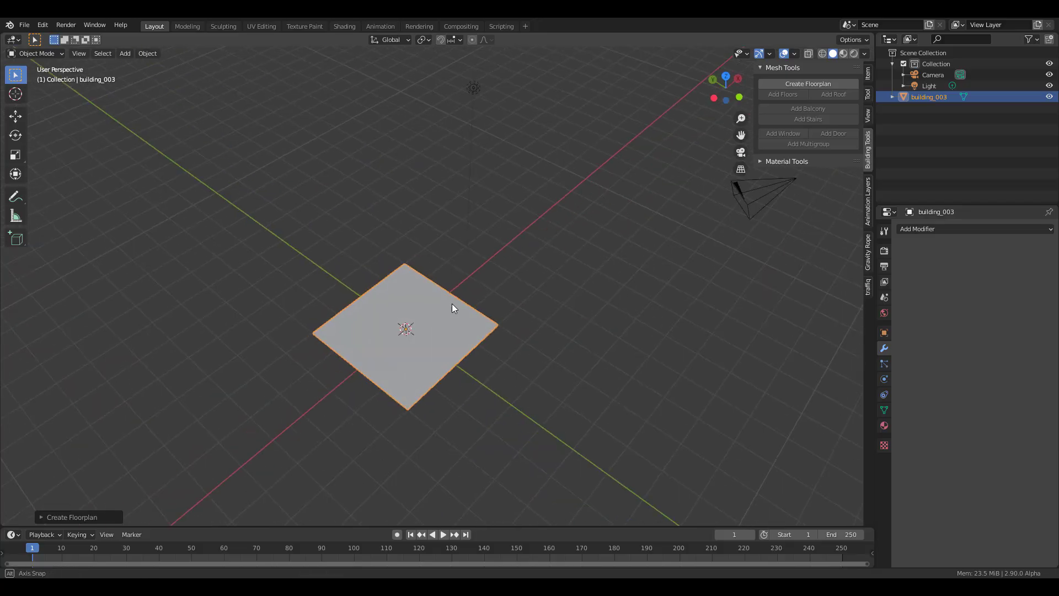
Step: Make the floorplan H-shaped with width 4.84 and length 7.27
click(44, 517)
click(127, 484)
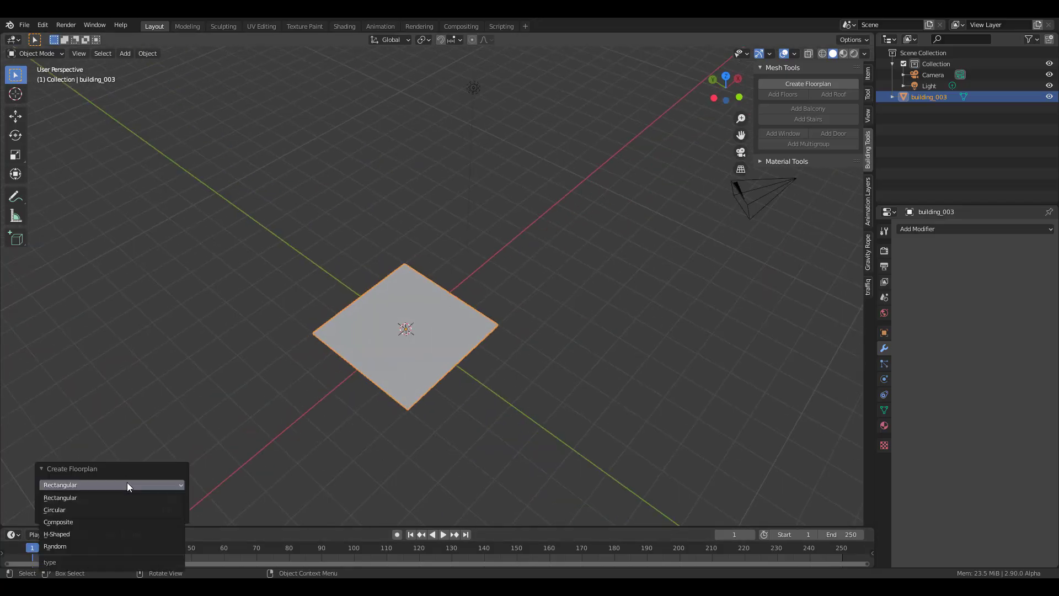
click(73, 534)
middle_drag(453, 353, 511, 316)
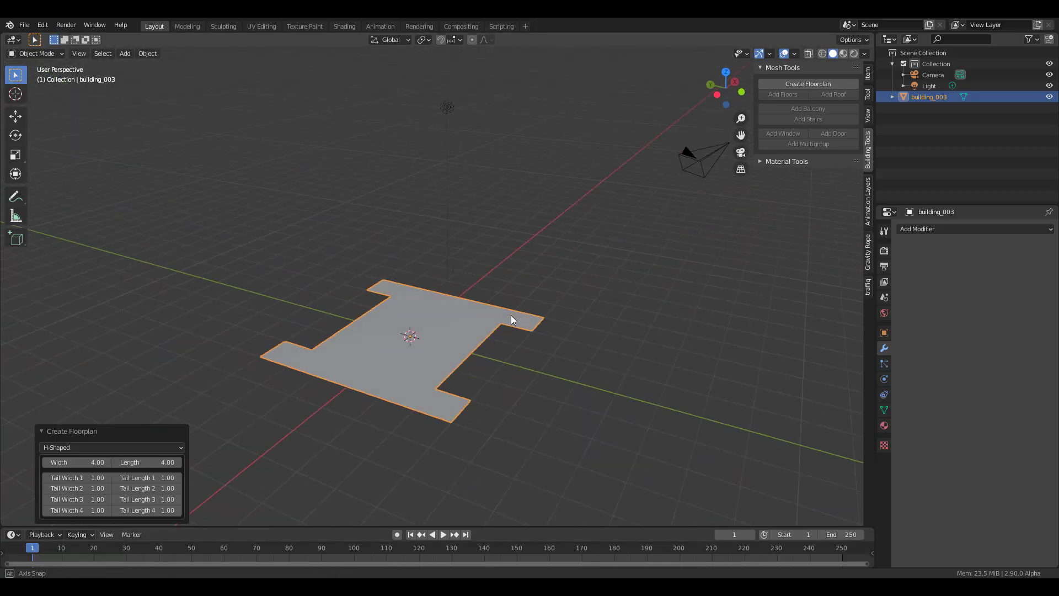
drag(104, 464, 285, 464)
drag(216, 462, 138, 458)
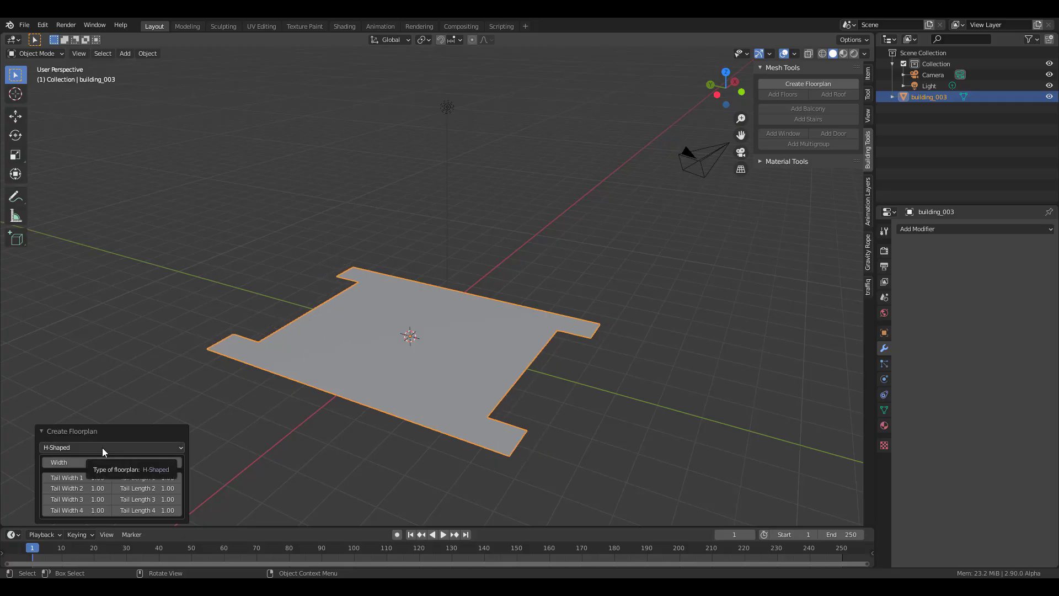
Step: Select all floorplan faces and extrude them up into walls with Add Floors
key(Tab)
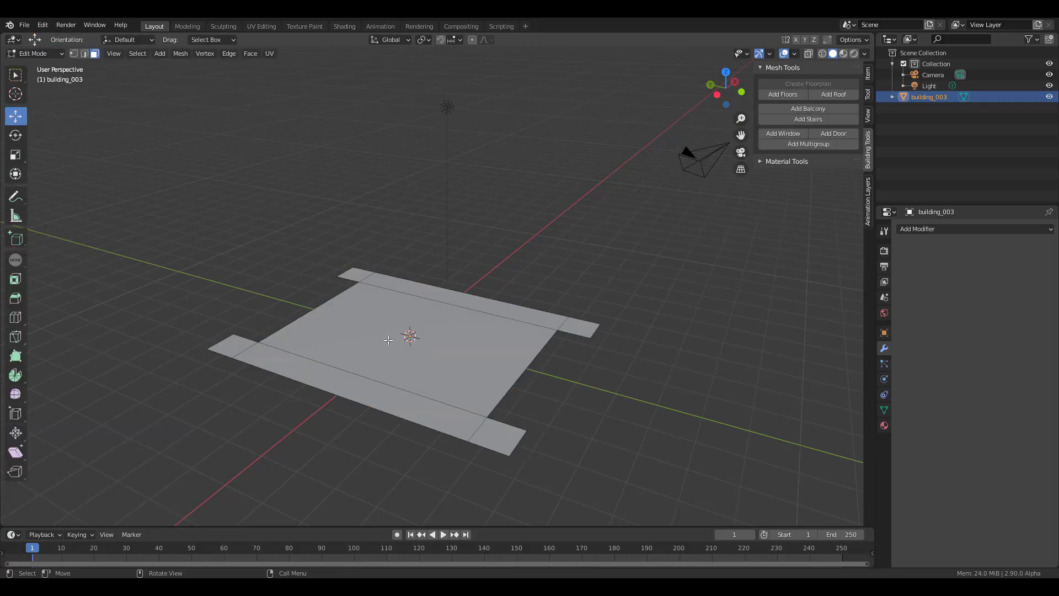
click(263, 343)
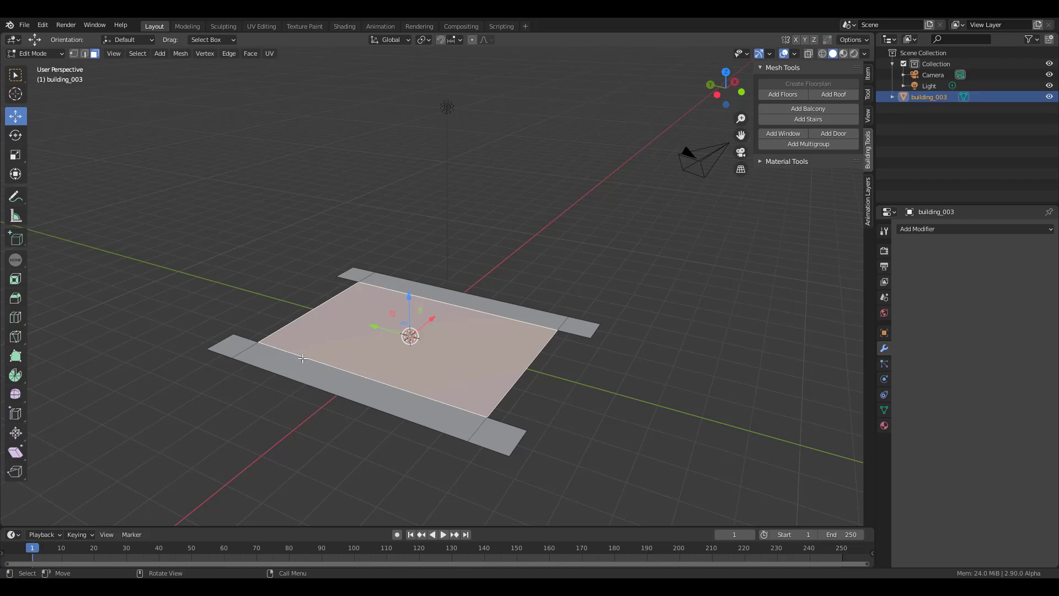
key(a)
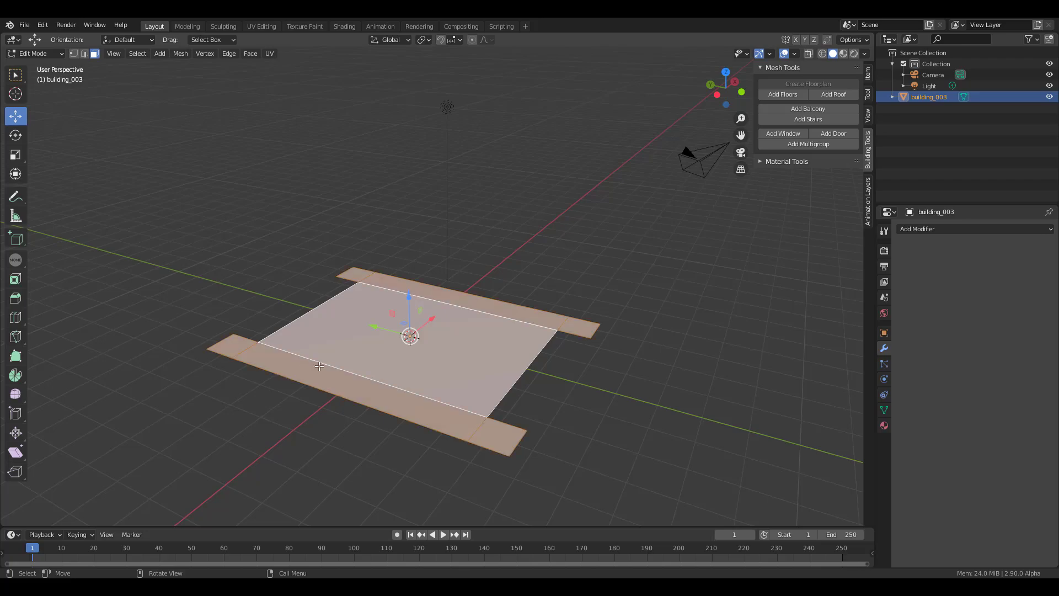
click(779, 98)
Step: Lower the wall tops slightly and cap them with a flat roof, 0.10 thick and 0.10 outset
middle_drag(557, 275, 585, 270)
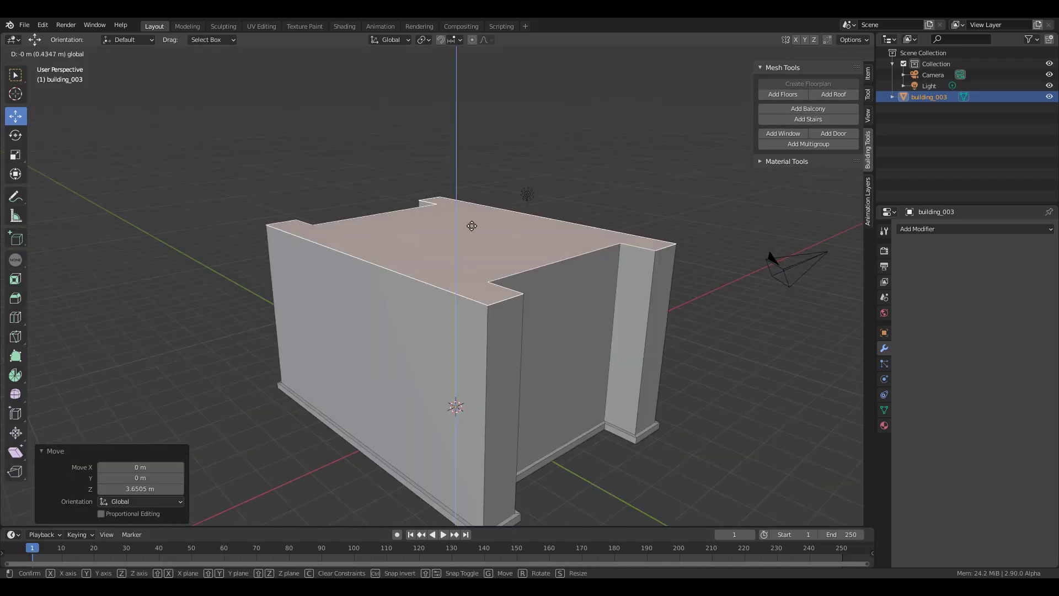
drag(471, 225, 443, 294)
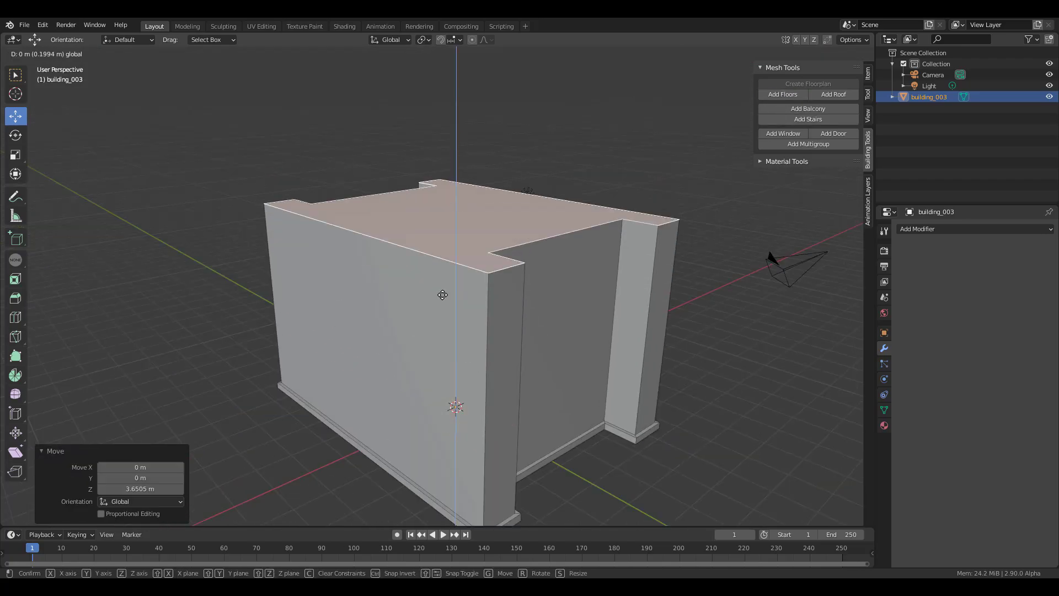
click(445, 320)
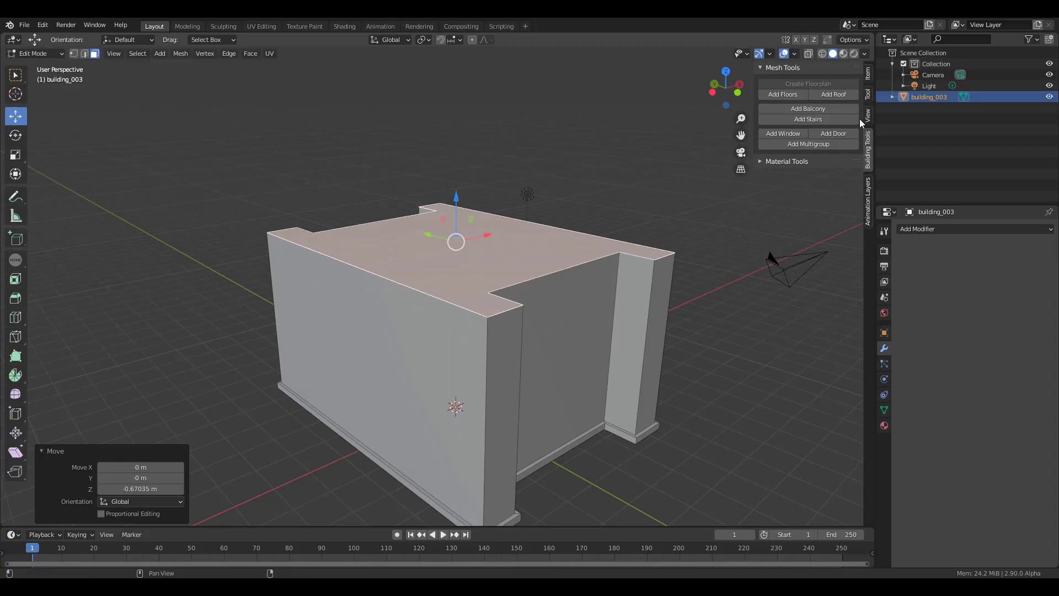
click(838, 94)
middle_drag(387, 386, 258, 404)
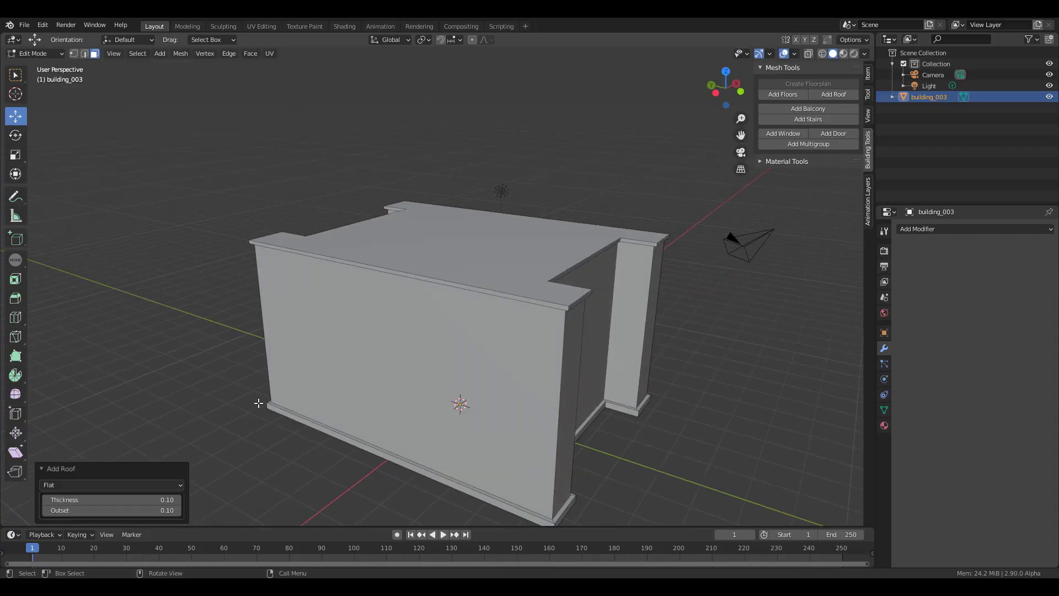
Step: Switch the roof type to Hip, then select the building's front wall face
click(141, 484)
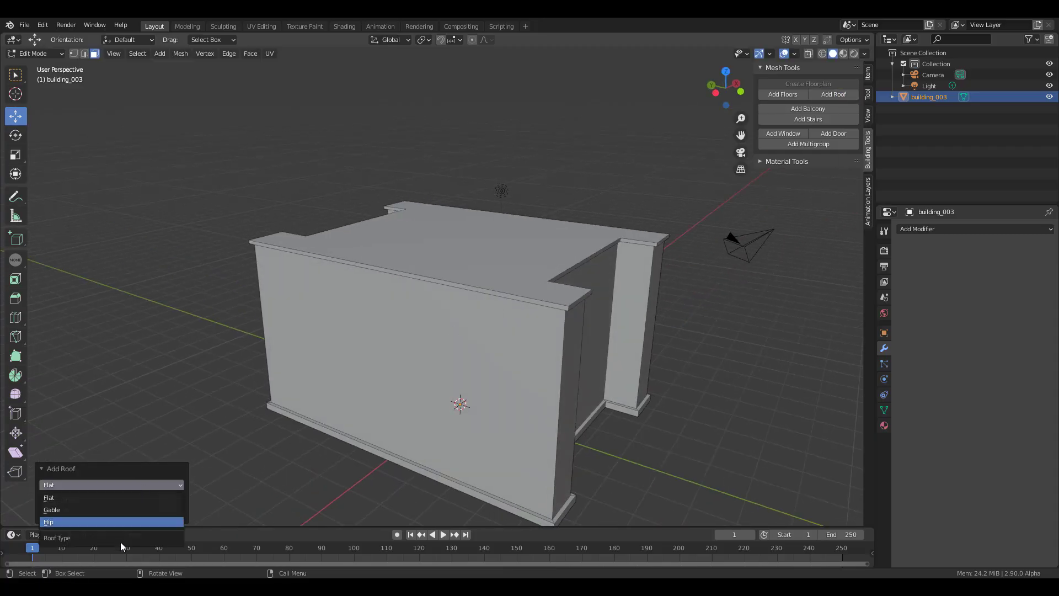
click(81, 520)
middle_drag(543, 346, 543, 265)
click(470, 282)
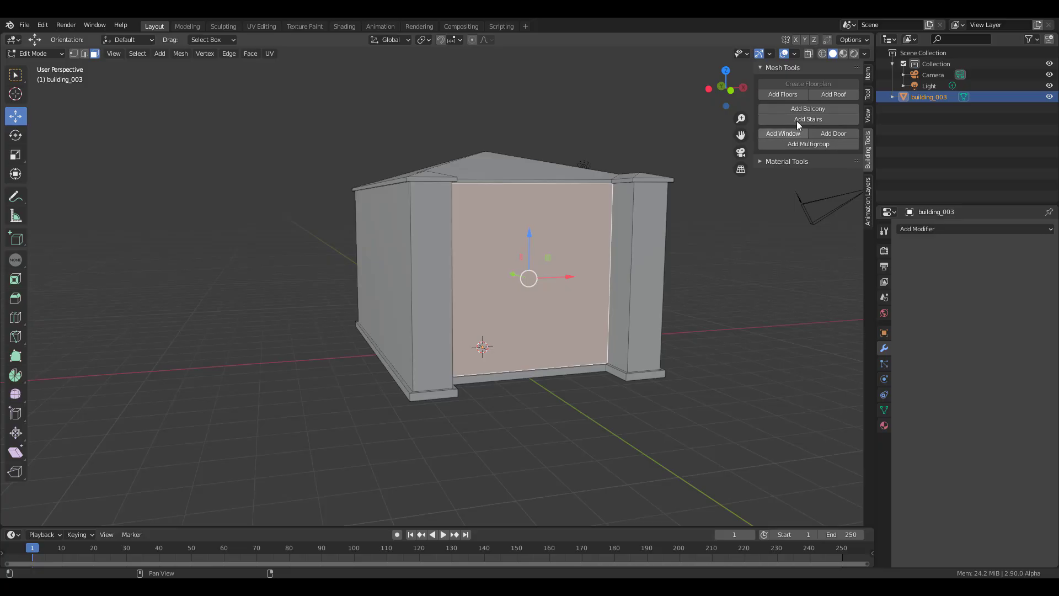
Step: Put a 1.78 by 0.10 door in the front wall and return to Object Mode
click(838, 134)
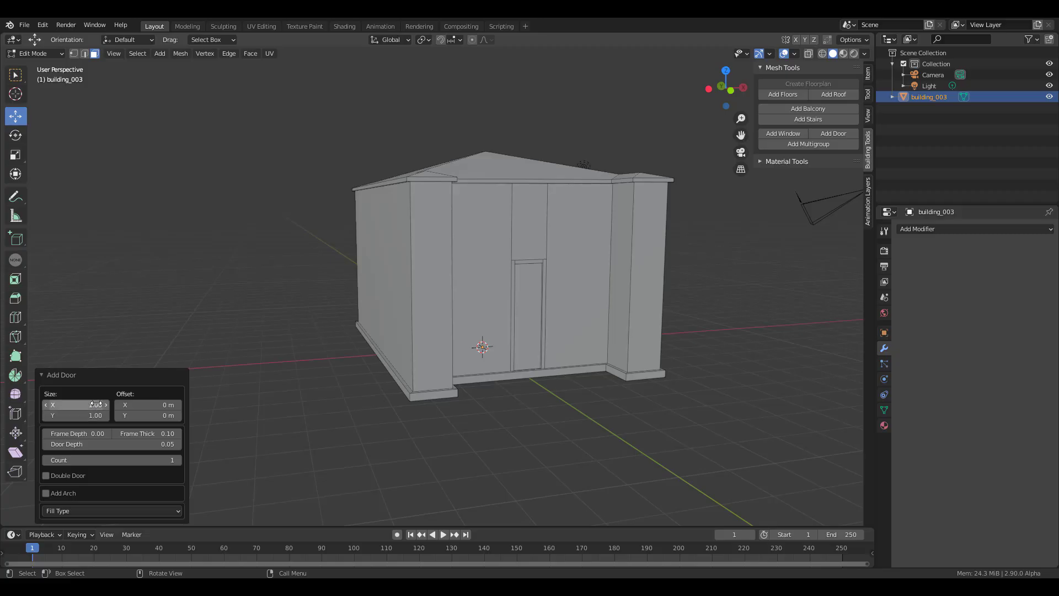
mouse_move(86, 405)
mouse_down()
mouse_move(127, 405)
mouse_move(67, 416)
mouse_move(84, 415)
mouse_up()
middle_drag(535, 384, 554, 402)
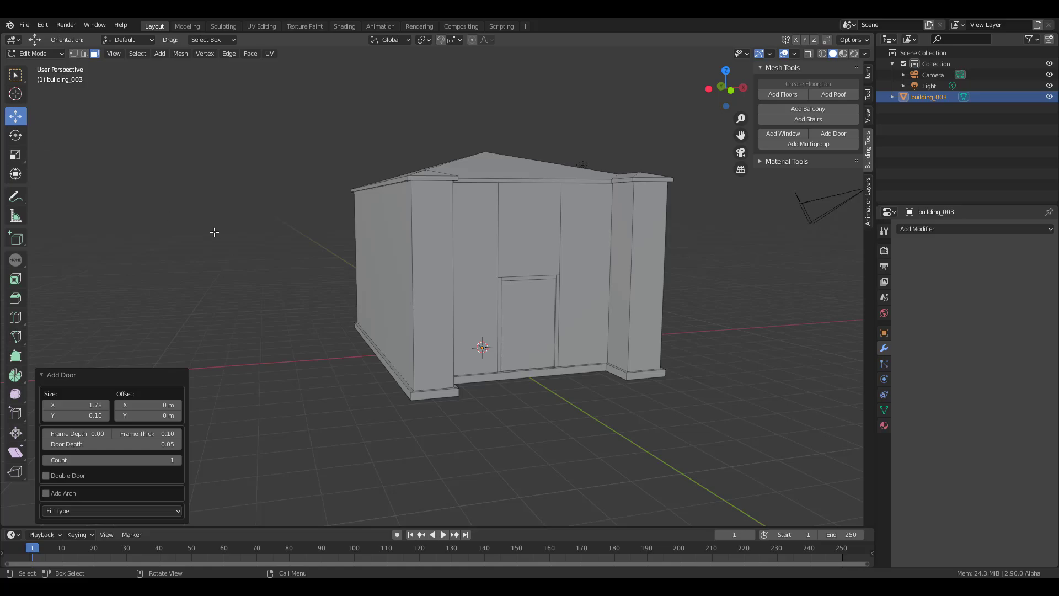
key(Tab)
click(331, 262)
scroll(440, 301, down, 3)
click(441, 304)
Step: Turn the door-fitted building into GPencil, black outlines and white fill, then view its layers
middle_drag(441, 304, 357, 369)
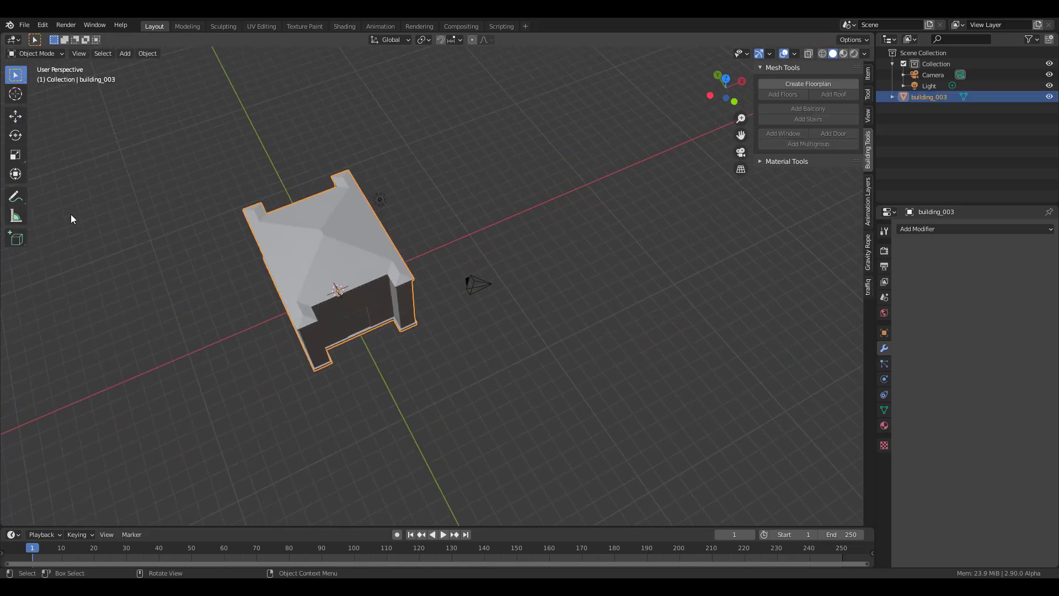
middle_drag(293, 284, 314, 339)
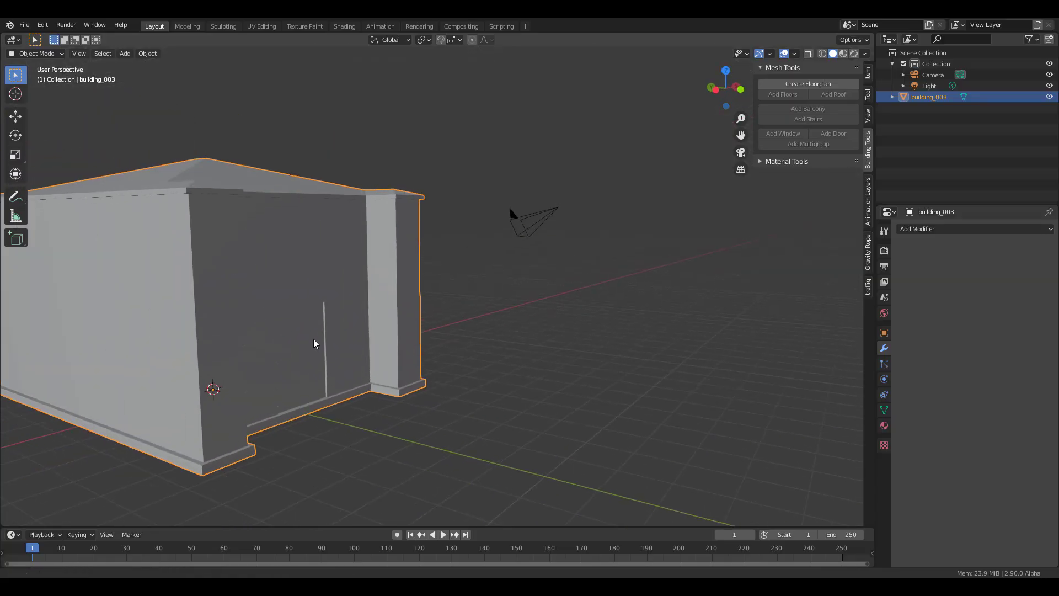
click(148, 54)
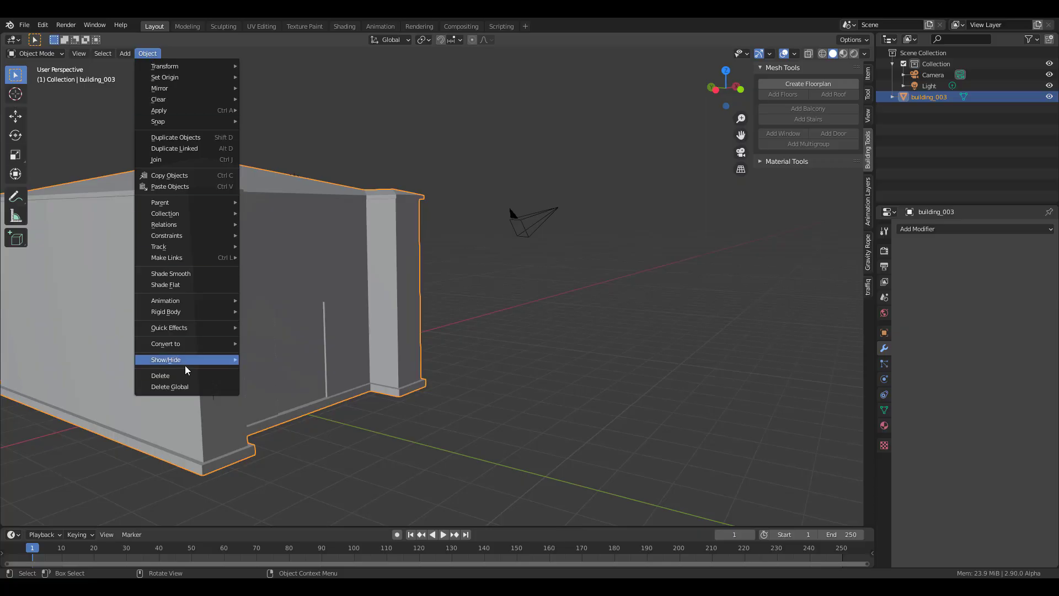
mouse_move(207, 347)
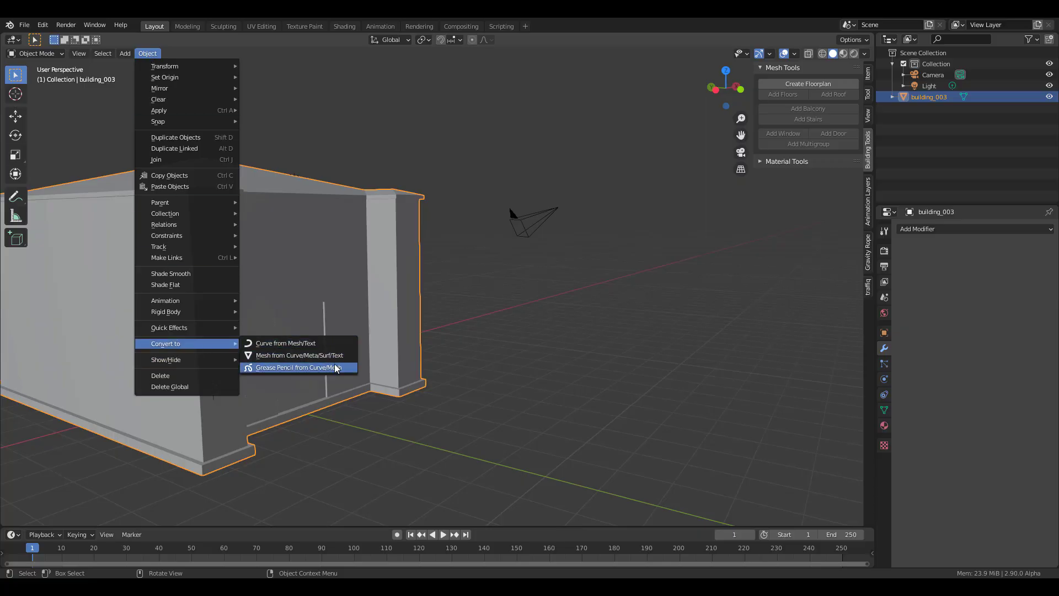
click(309, 366)
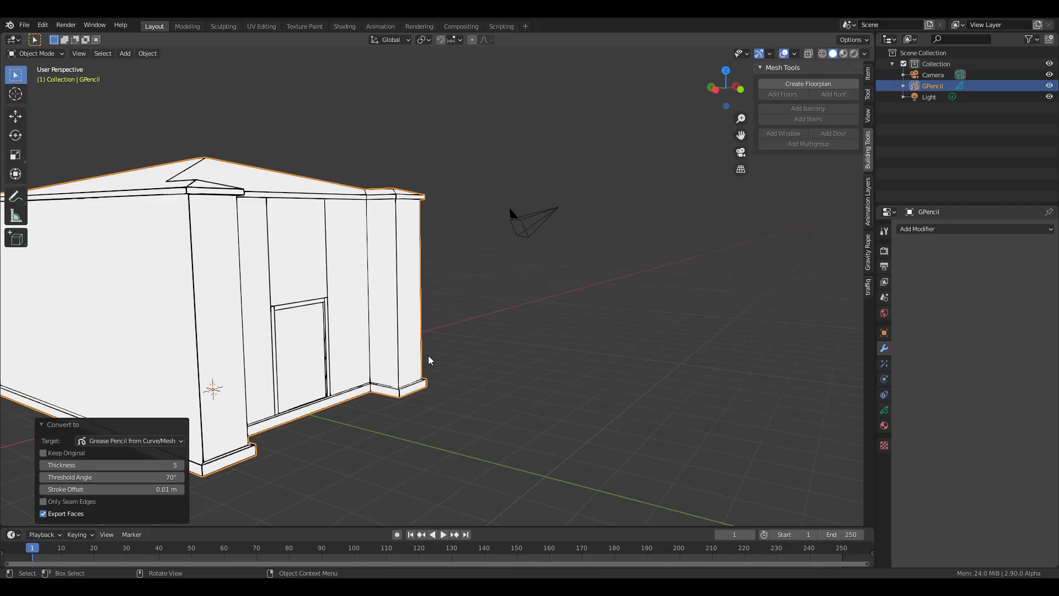
shift+middle_drag(430, 360, 406, 394)
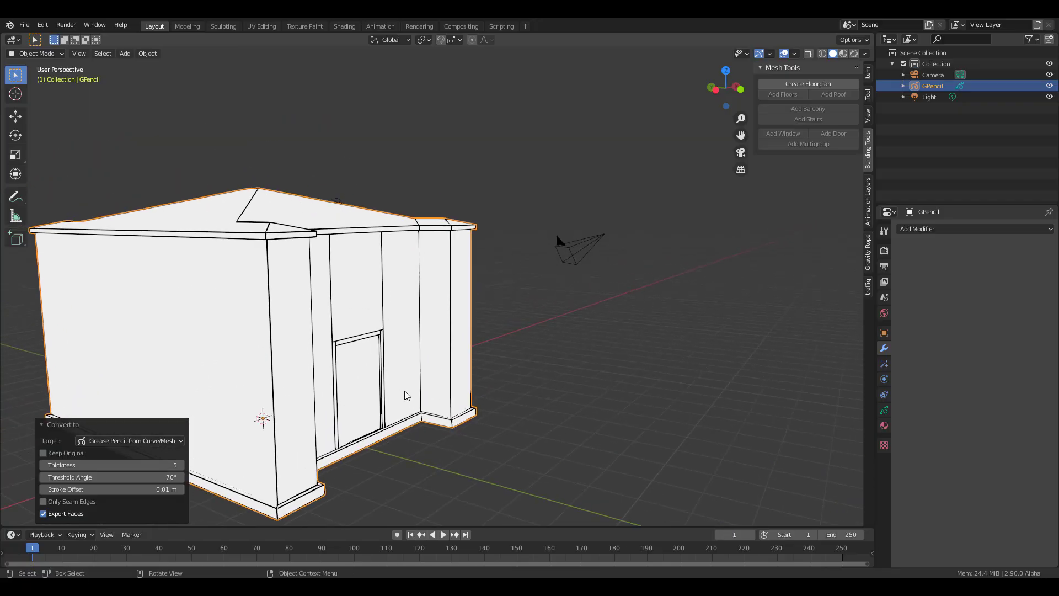
click(884, 411)
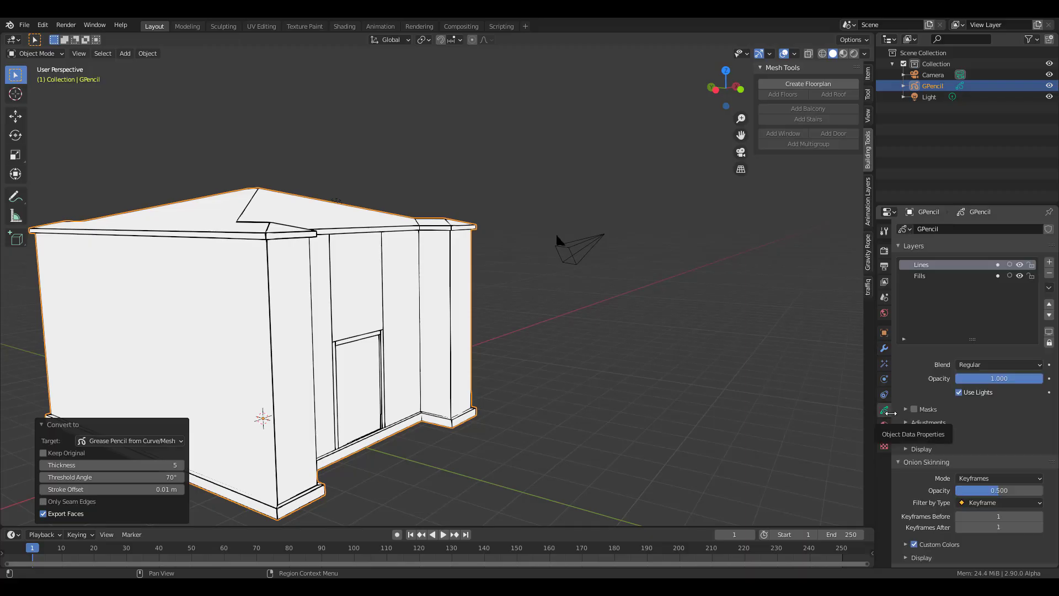
Step: Set the Fill material's base colour to salmon red in the colour wheel
click(924, 277)
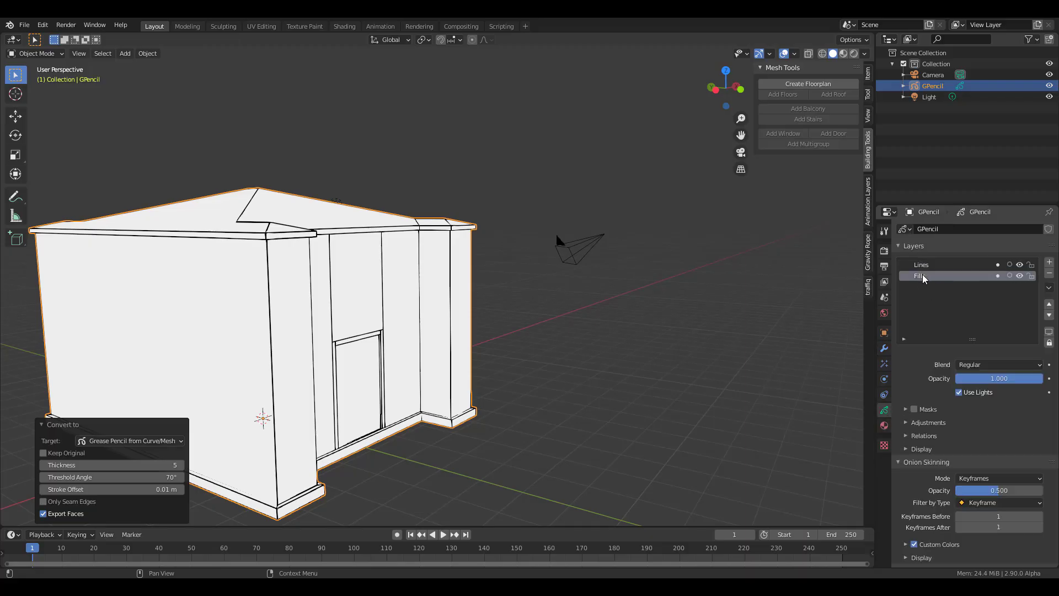
click(884, 426)
click(999, 461)
click(992, 360)
drag(992, 360, 986, 365)
scroll(486, 379, up, 1)
scroll(414, 257, down, 4)
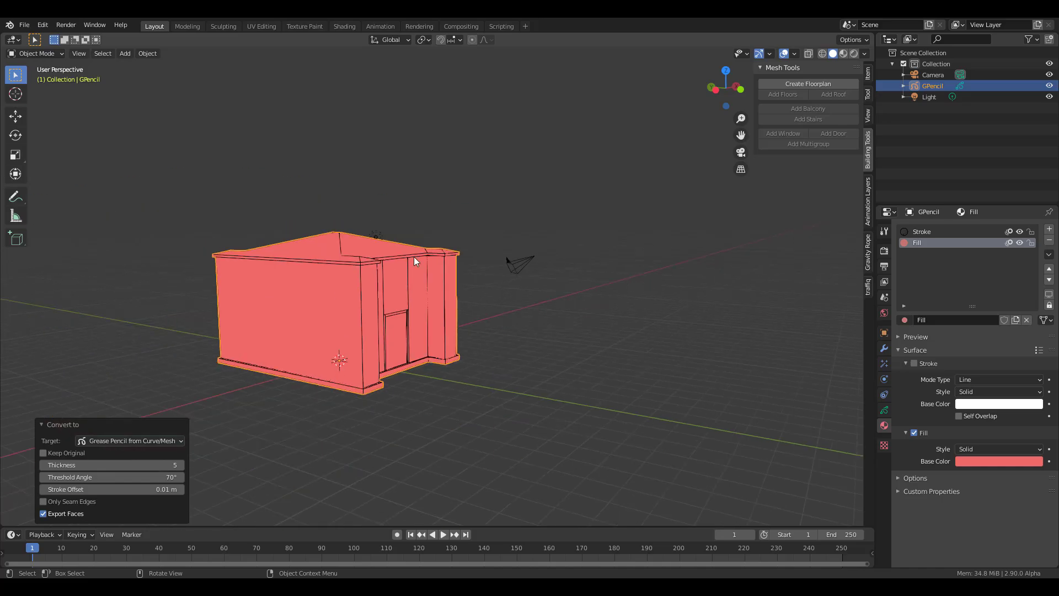
scroll(379, 257, up, 7)
scroll(379, 256, down, 4)
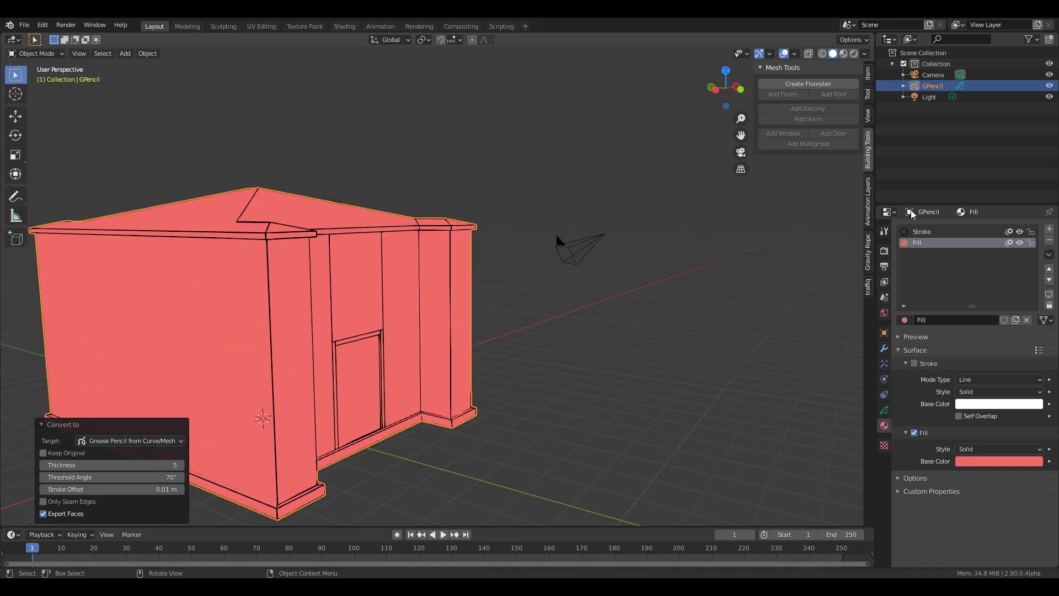
Step: Make the Stroke material slot active and orbit to inspect the red-filled house
click(931, 233)
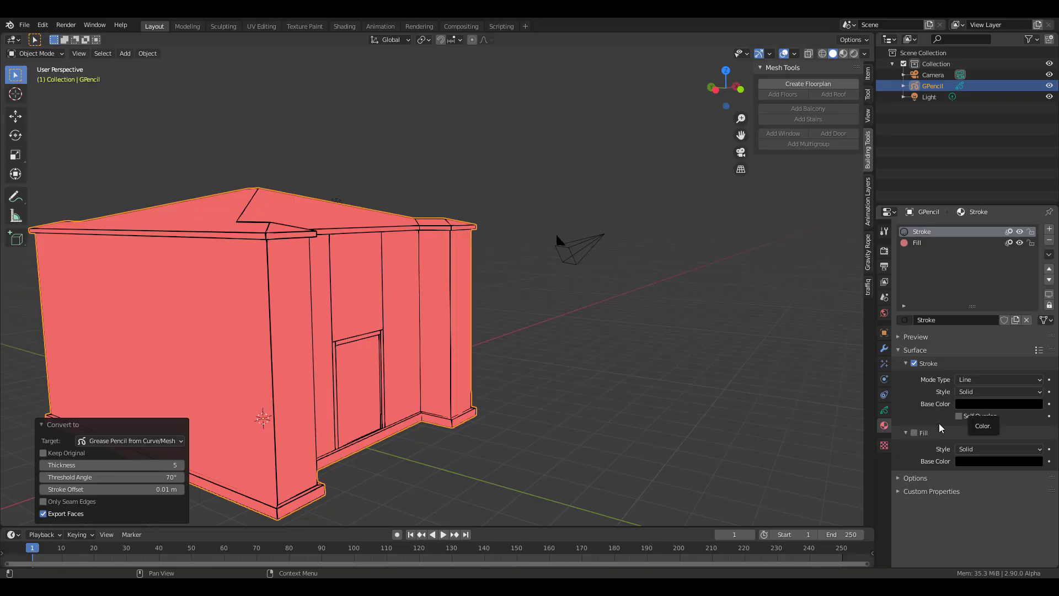
scroll(283, 369, down, 4)
middle_drag(283, 369, 378, 385)
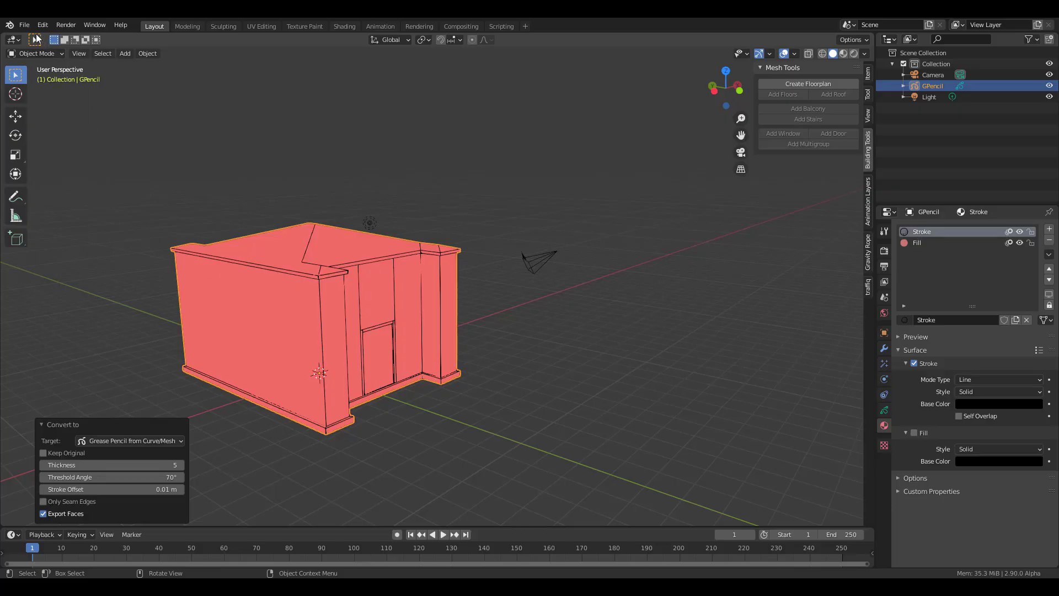
Step: Start a new General file, discarding the unsaved house scene
click(65, 26)
mouse_move(41, 37)
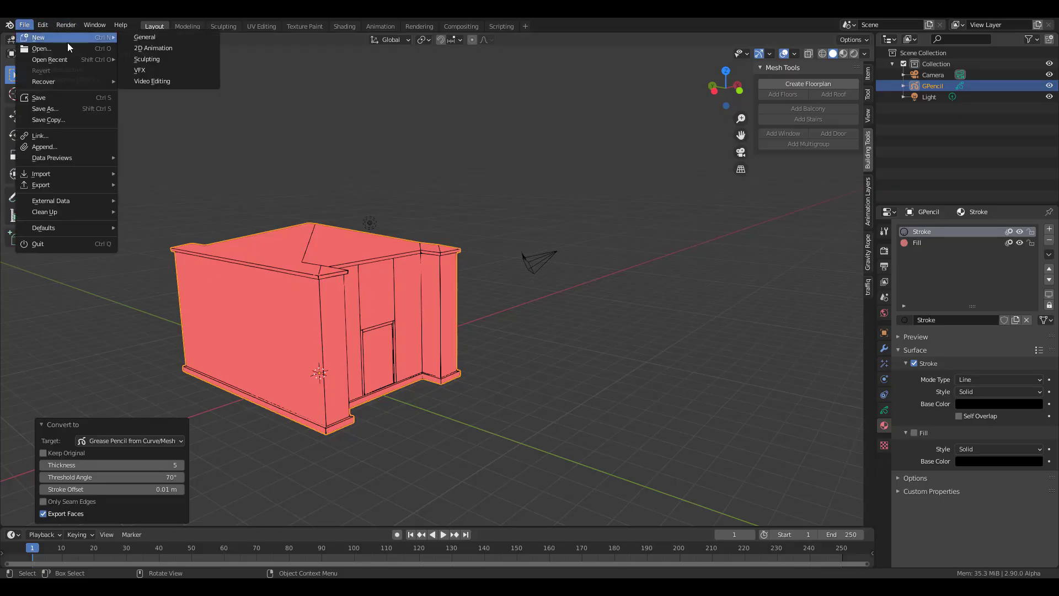
click(138, 38)
click(550, 316)
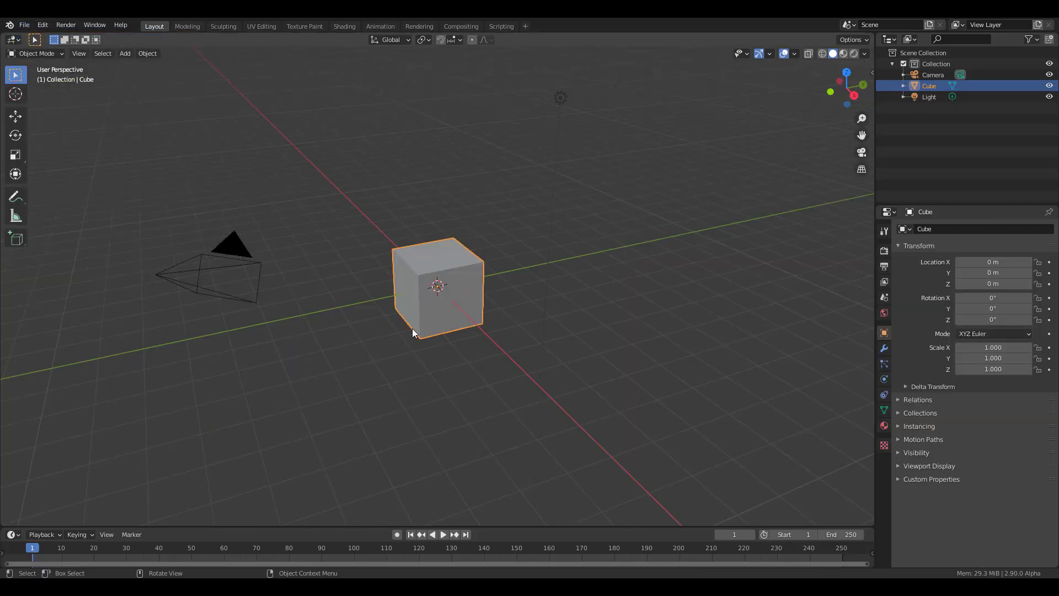
Step: Select the default cube and orbit to a lower angle that shows the camera
middle_drag(411, 265, 440, 288)
key(alt+a)
scroll(441, 288, up, 2)
scroll(440, 291, up, 2)
click(439, 312)
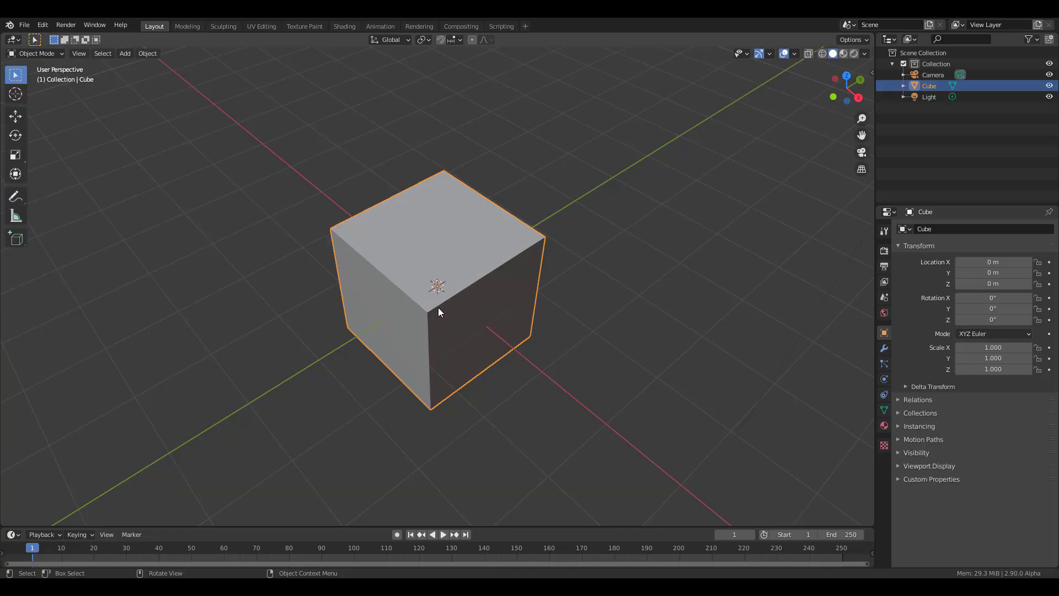
scroll(438, 307, down, 3)
middle_drag(438, 307, 364, 300)
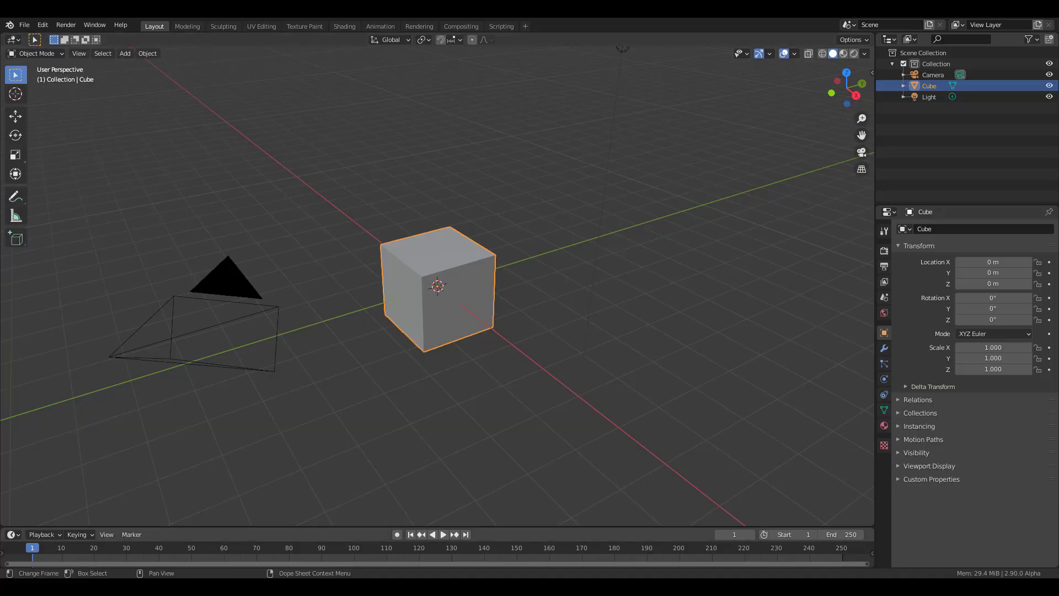
Step: Enable Auto Keying and insert a location keyframe for the cube at frame 1
click(397, 535)
key(i)
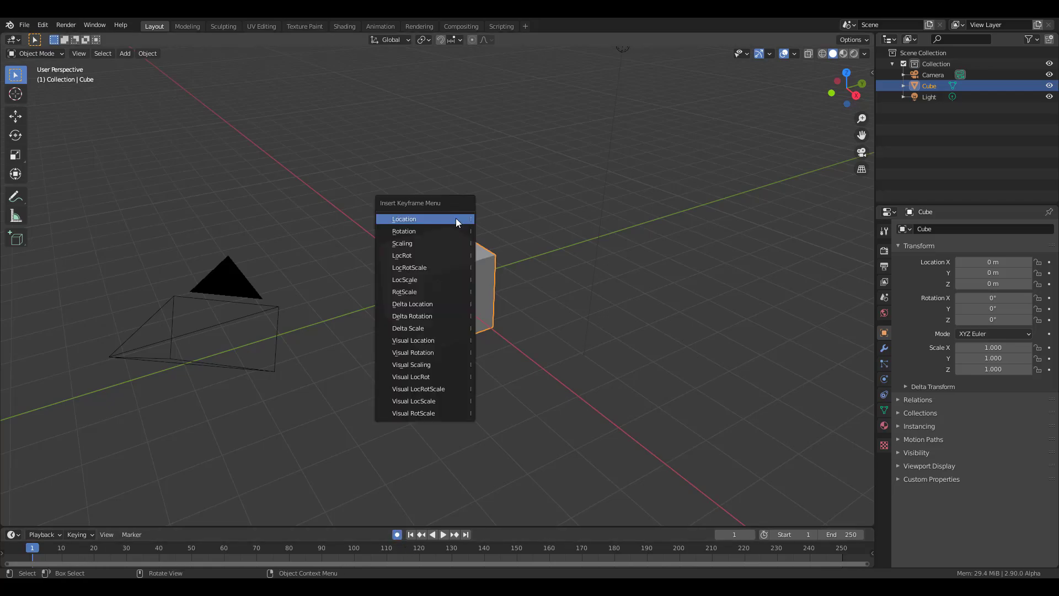
click(456, 220)
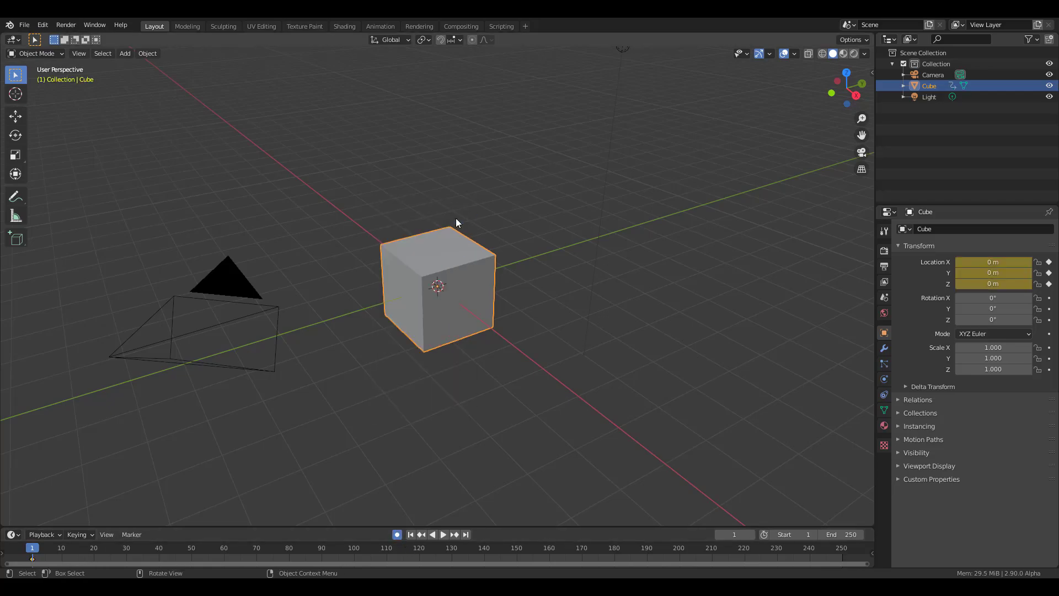
shift+middle_drag(491, 306, 455, 292)
Step: At frame 40, raise the cube to 6.6358 m on Z, then return to frame 1
drag(36, 552, 176, 559)
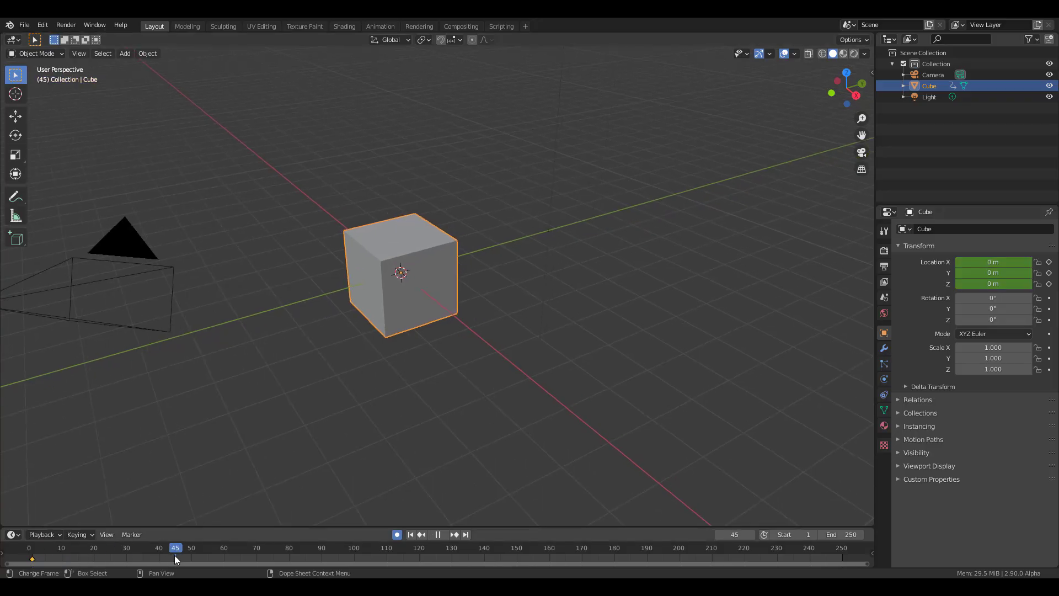
scroll(383, 371, down, 4)
mouse_move(414, 390)
shift+middle_down()
mouse_move(415, 356)
mouse_move(404, 400)
shift+middle_up()
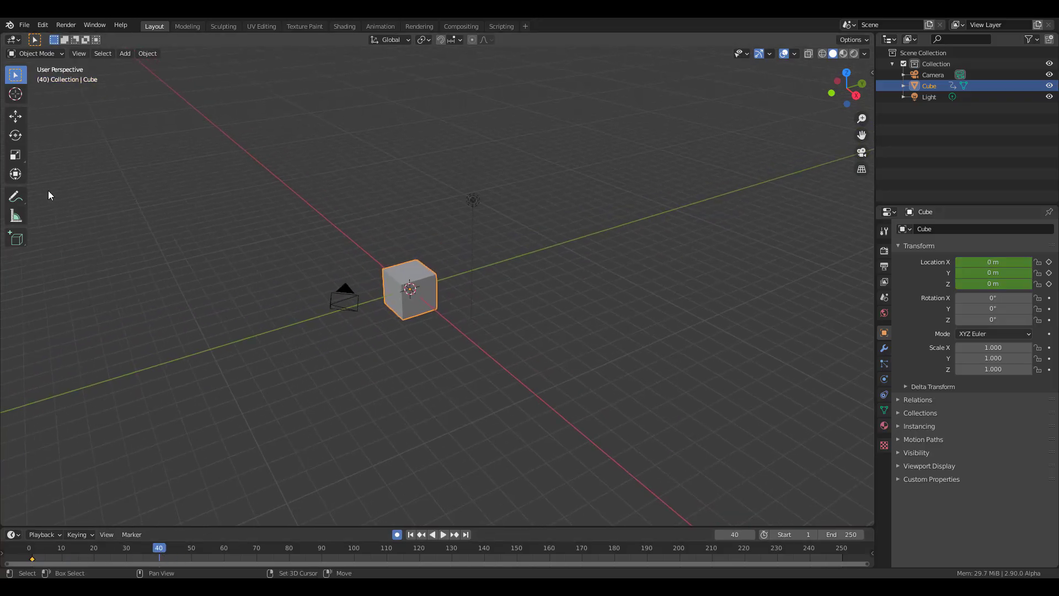
click(18, 120)
drag(410, 246, 410, 121)
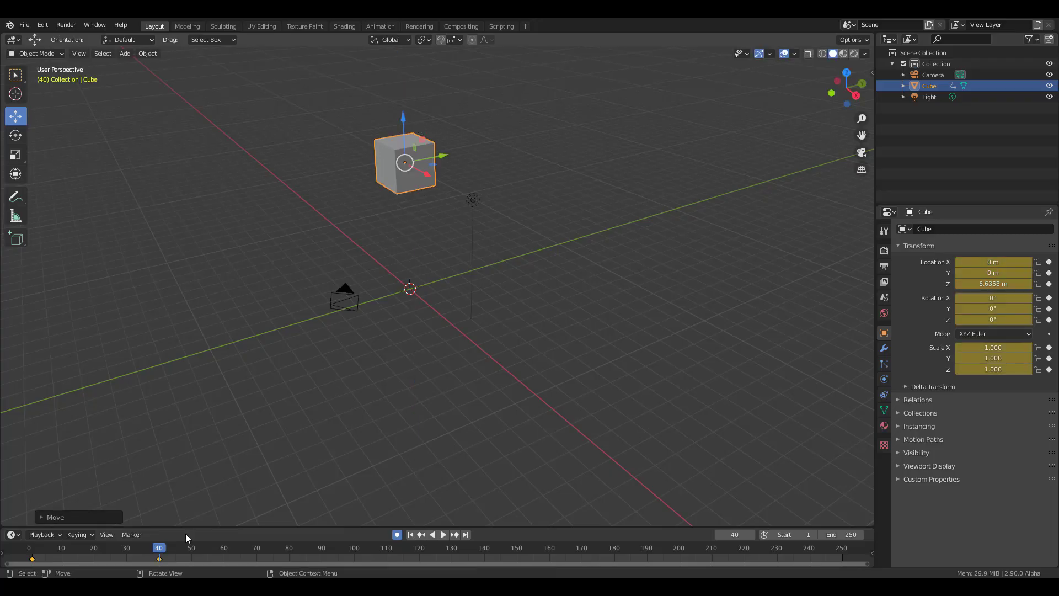
drag(159, 550, 29, 550)
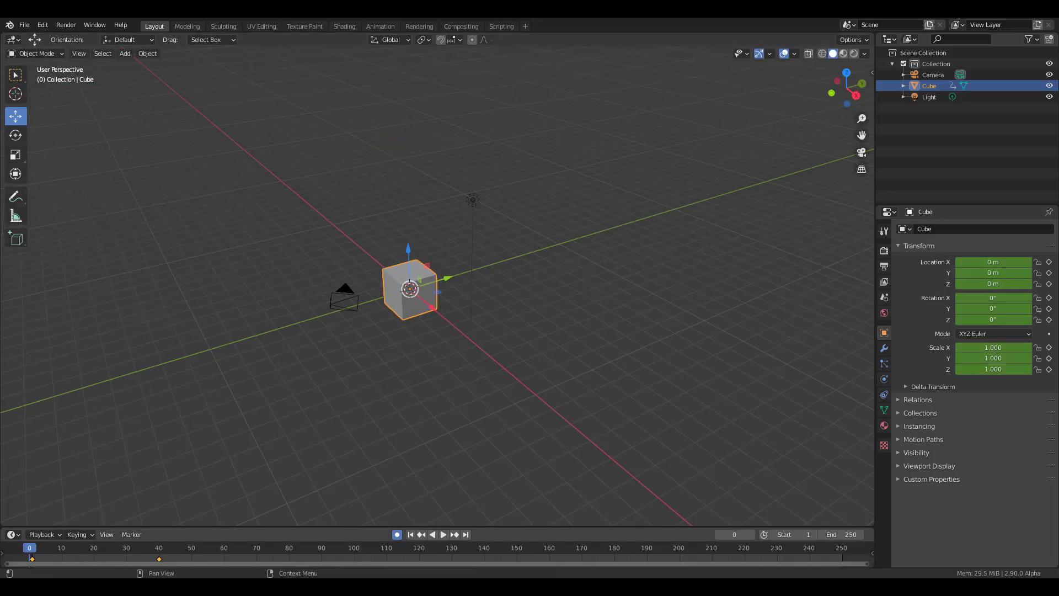
click(32, 553)
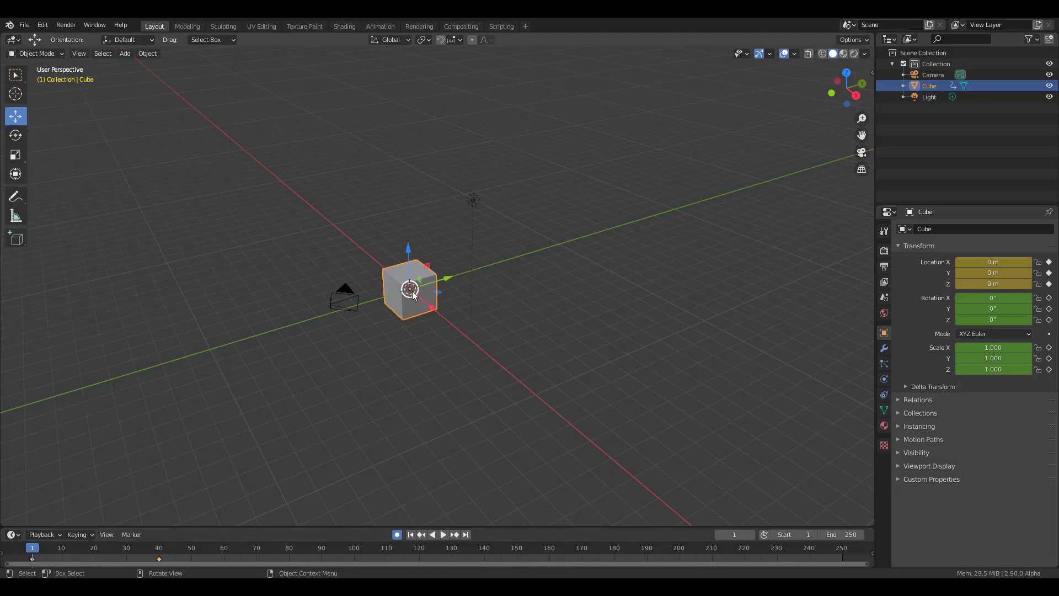
Step: Key the cube's rotation at frame 1, then rotate it 156° on Z at frame 40
key(i)
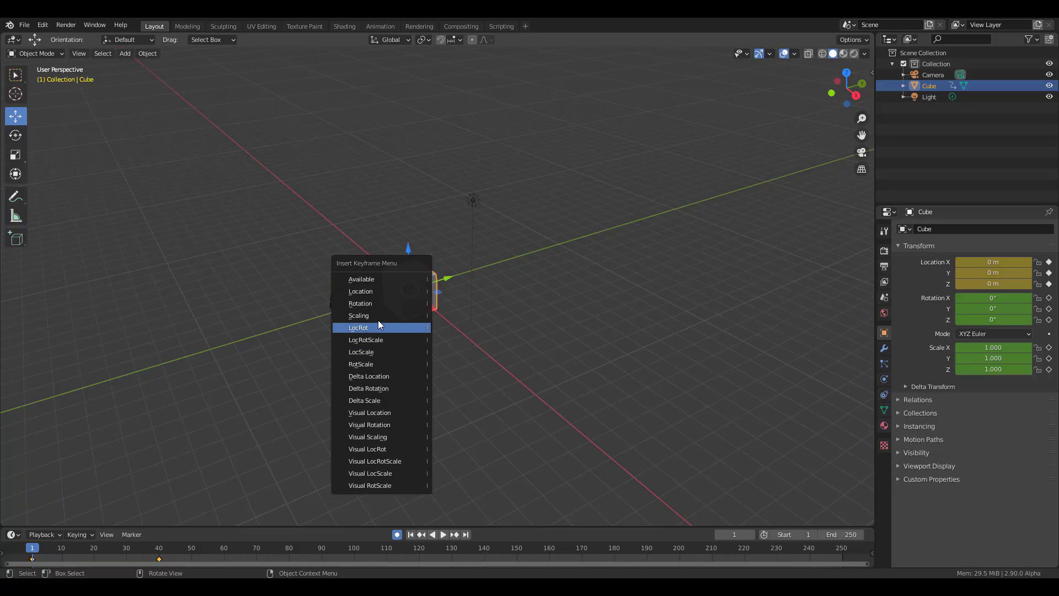
click(379, 304)
drag(33, 552, 158, 558)
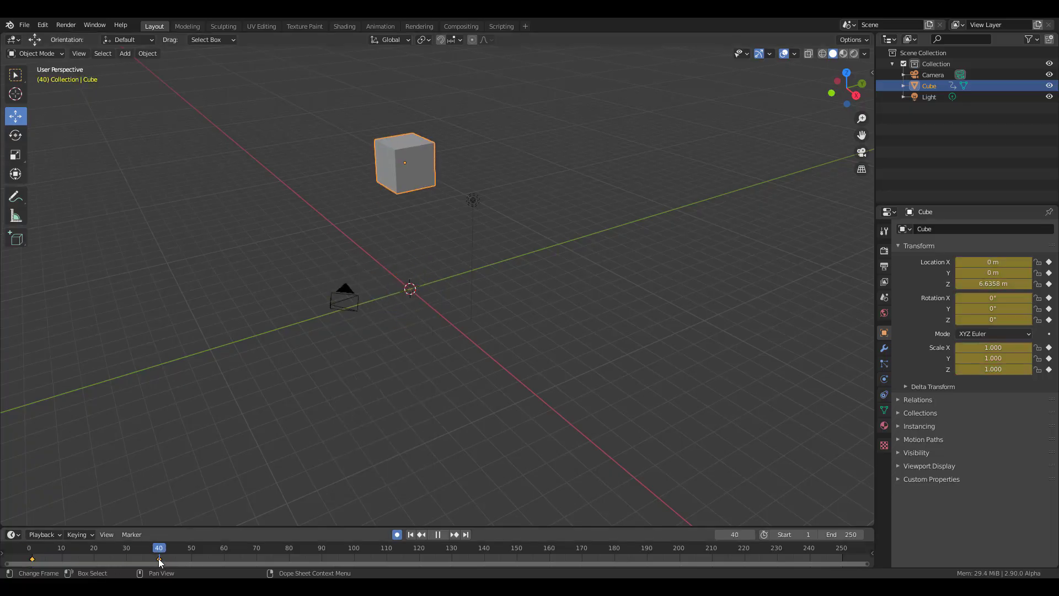
click(15, 136)
drag(446, 169, 453, 171)
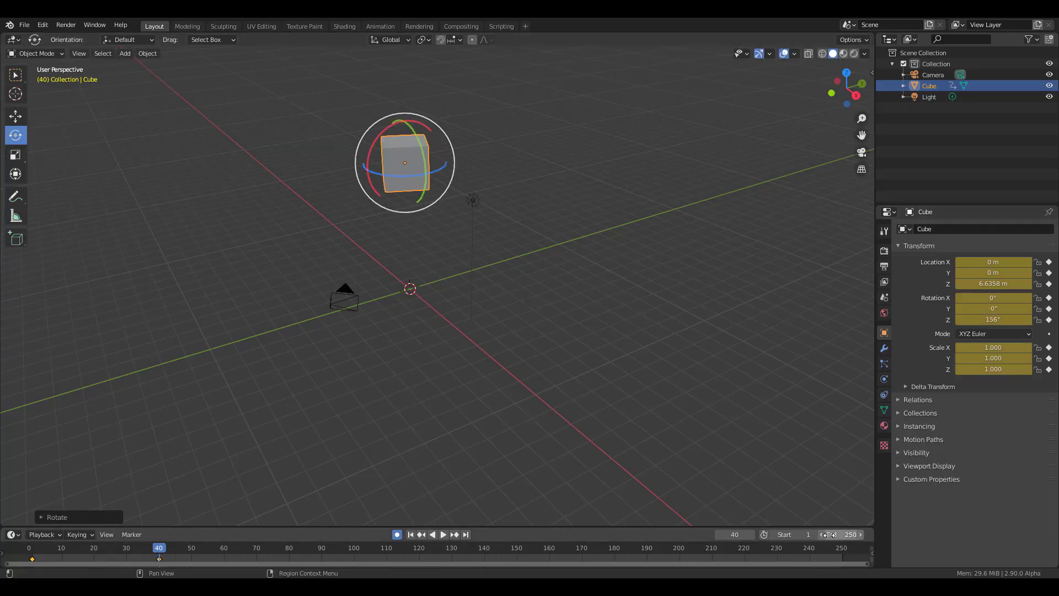
Step: Set the animation's End frame to 40 and reframe the view lower
click(849, 535)
text(40)
key(Return)
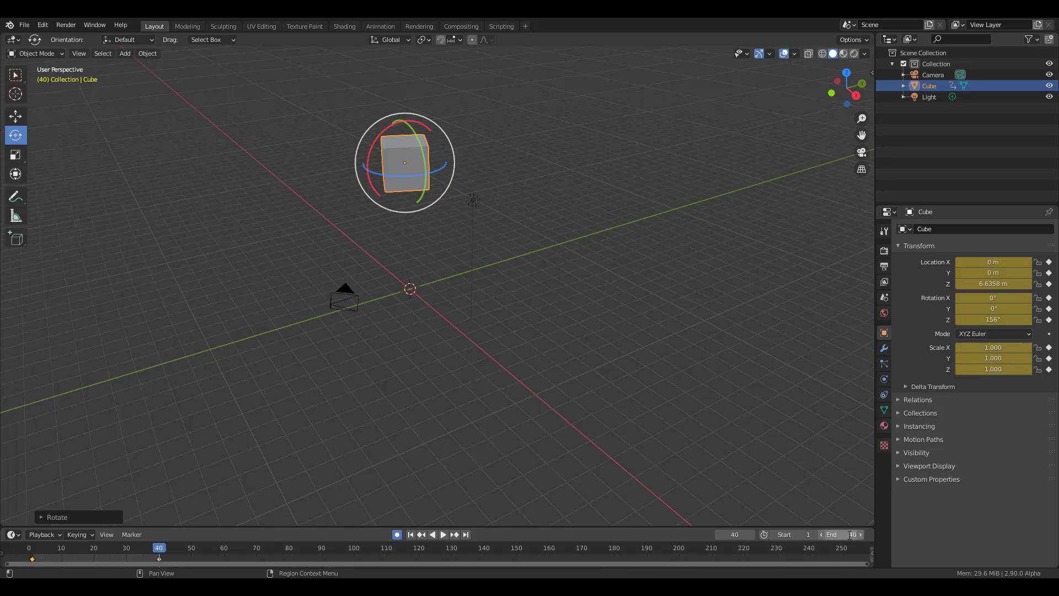
scroll(451, 300, up, 3)
shift+middle_drag(447, 422, 475, 522)
mouse_move(421, 378)
middle_down()
mouse_move(428, 354)
mouse_move(426, 382)
mouse_move(410, 377)
middle_up()
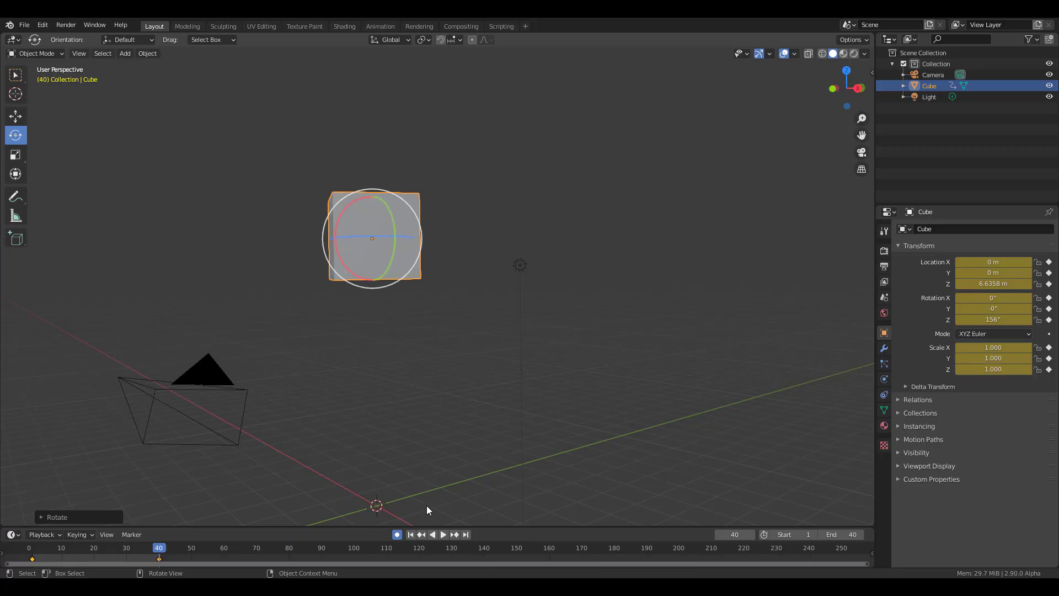
Step: Rewind to the first frame, play the animation through, then reselect the cube
click(412, 534)
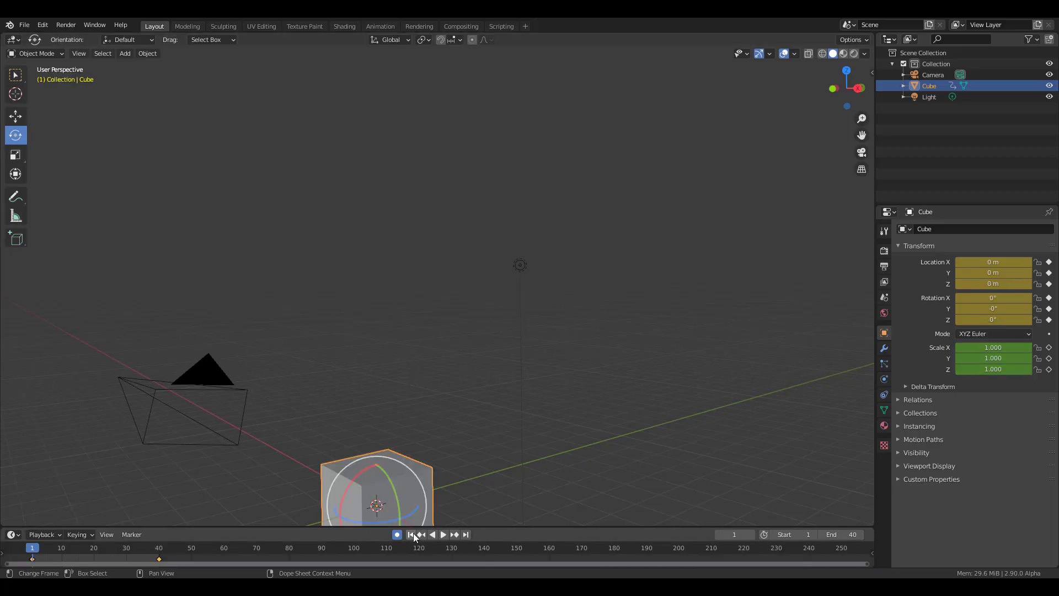
click(468, 425)
click(442, 533)
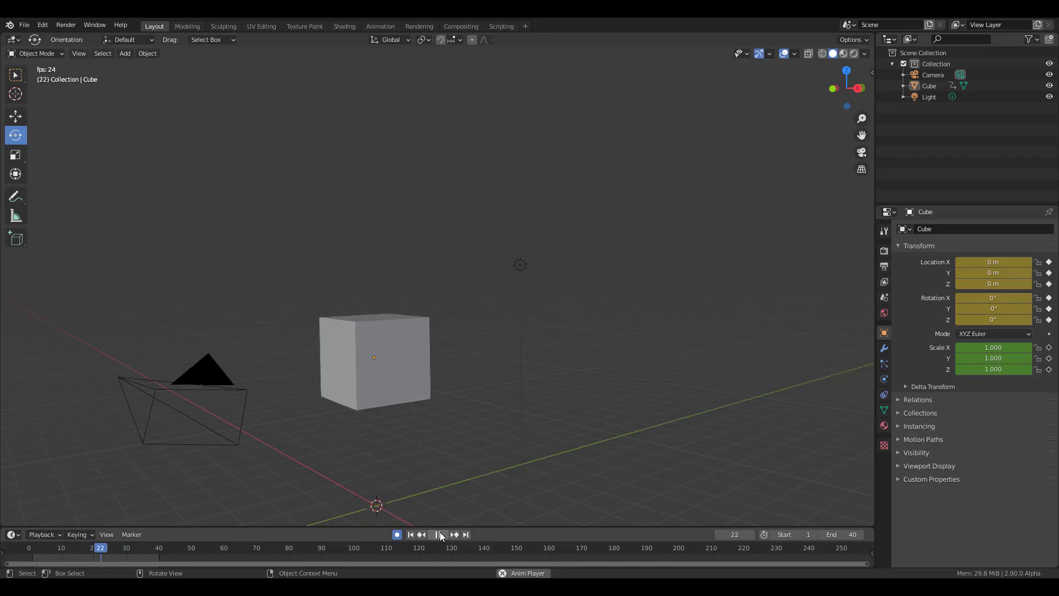
click(439, 534)
click(364, 328)
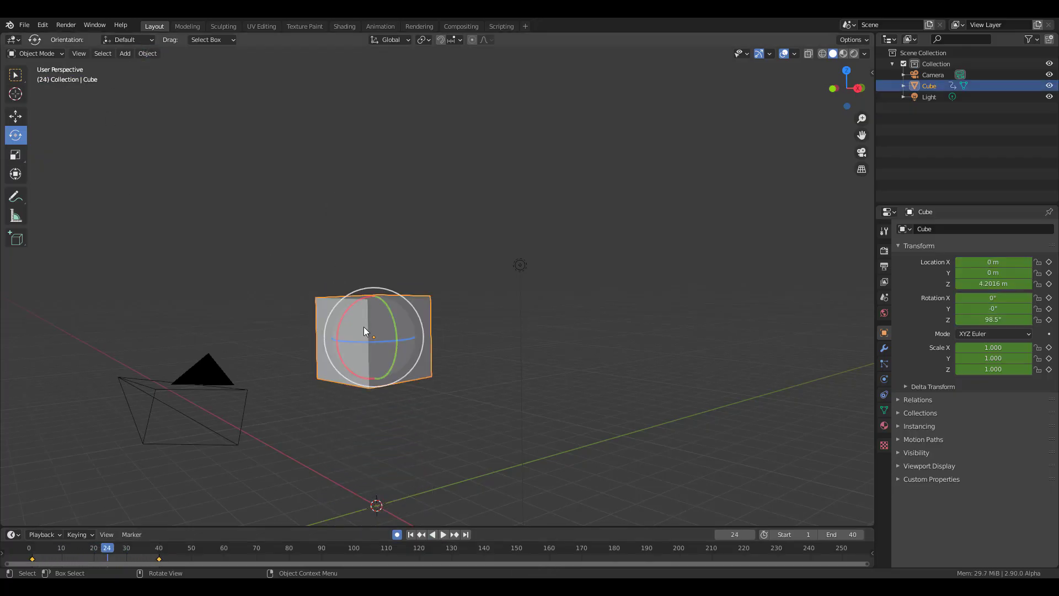
click(146, 53)
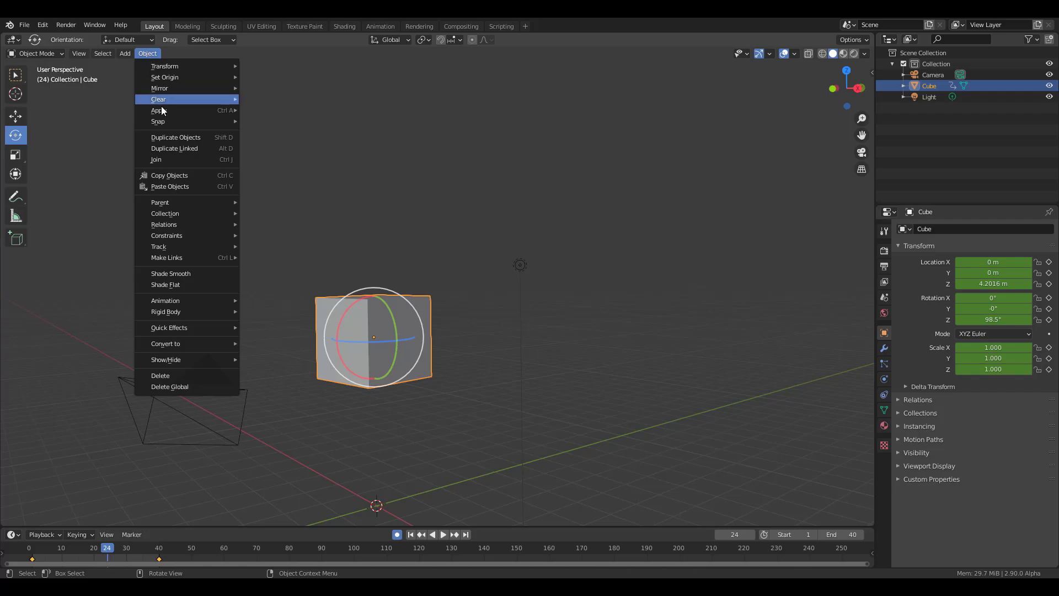
Step: Bake the cube's mesh animation into a grease pencil object with default settings
mouse_move(199, 301)
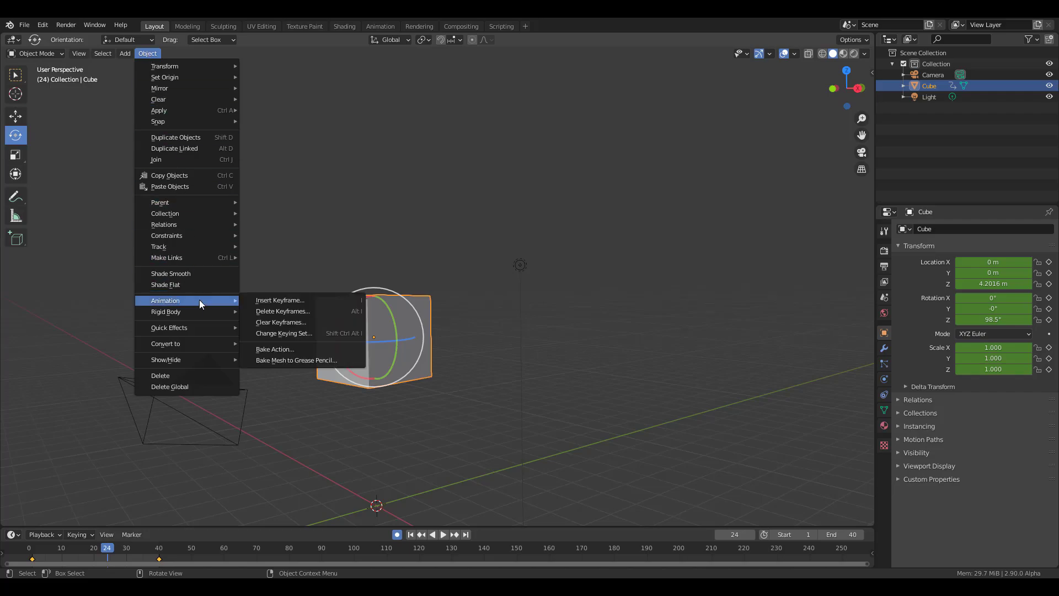
click(280, 361)
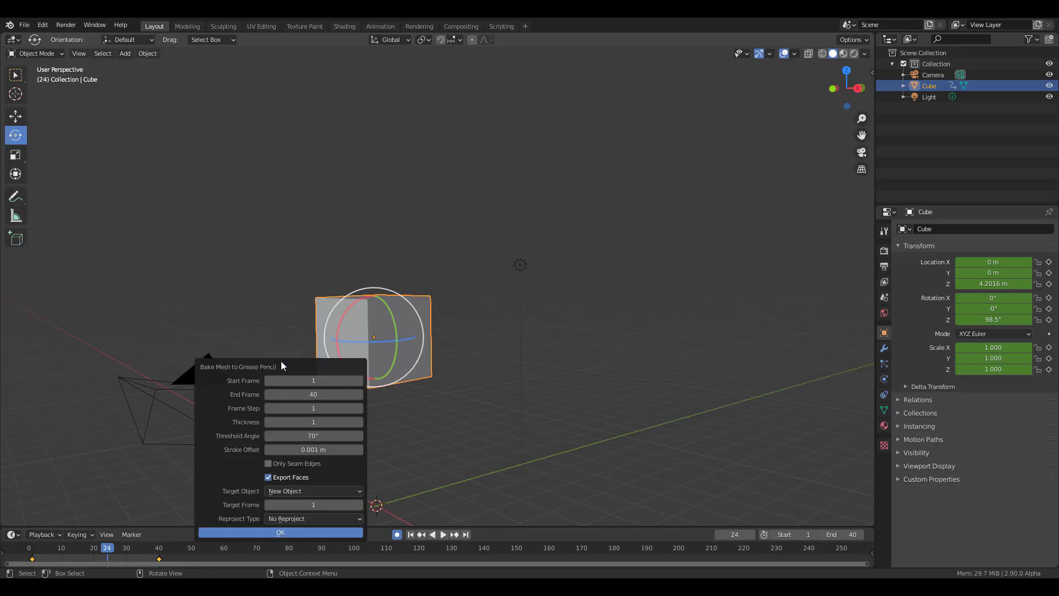
click(280, 531)
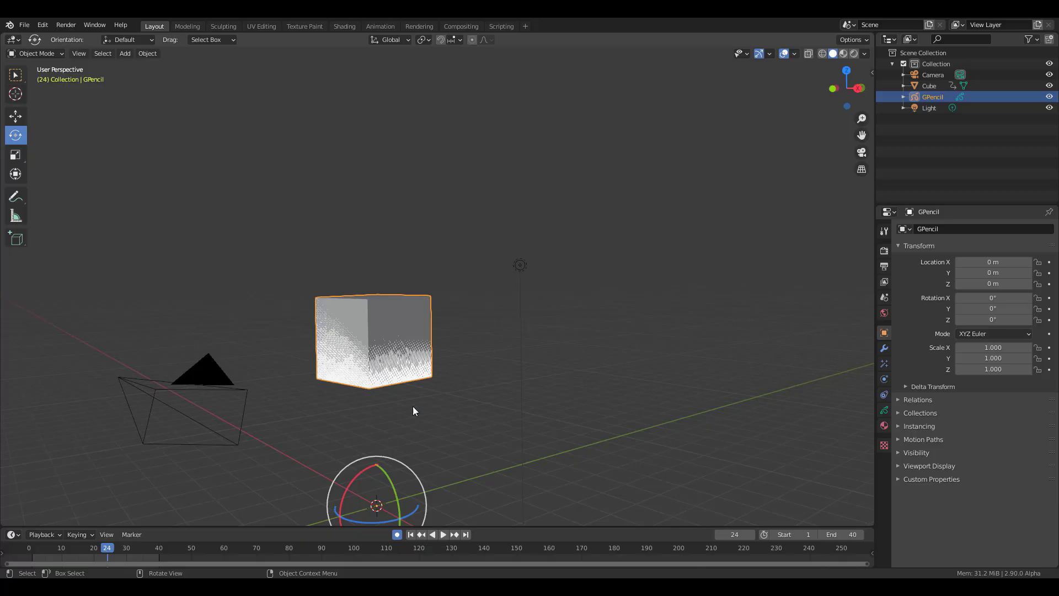
scroll(375, 363, up, 3)
scroll(375, 363, down, 5)
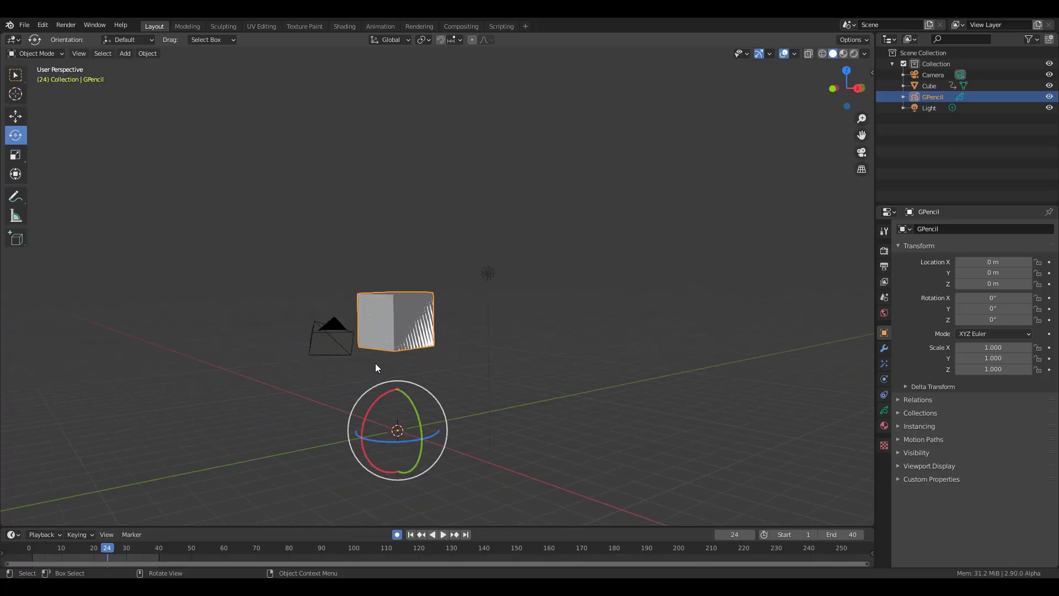
scroll(375, 363, up, 1)
scroll(379, 360, down, 2)
scroll(378, 359, up, 3)
scroll(378, 359, down, 2)
scroll(380, 298, up, 4)
scroll(380, 298, down, 5)
scroll(380, 297, up, 5)
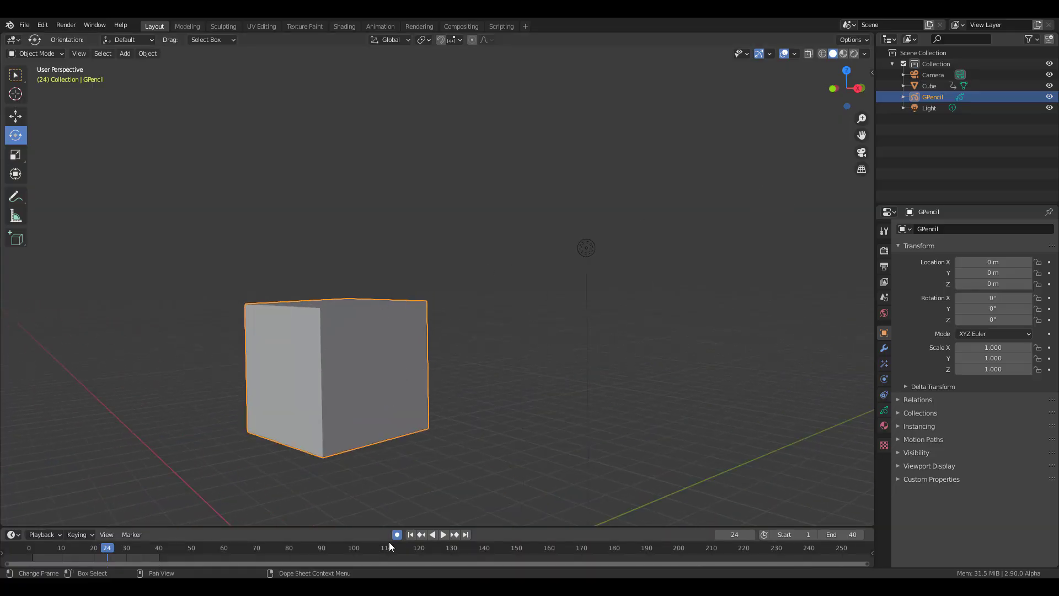
Step: Return the timeline to frame 1 and centre the cube in the view
click(411, 534)
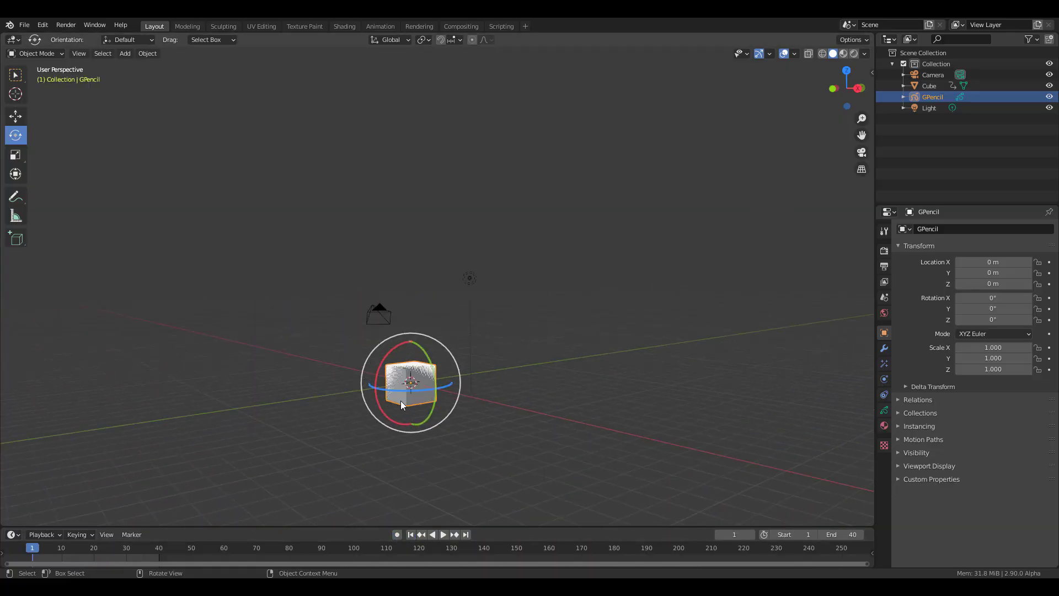
scroll(401, 401, up, 3)
shift+middle_drag(423, 412, 477, 353)
scroll(428, 250, up, 5)
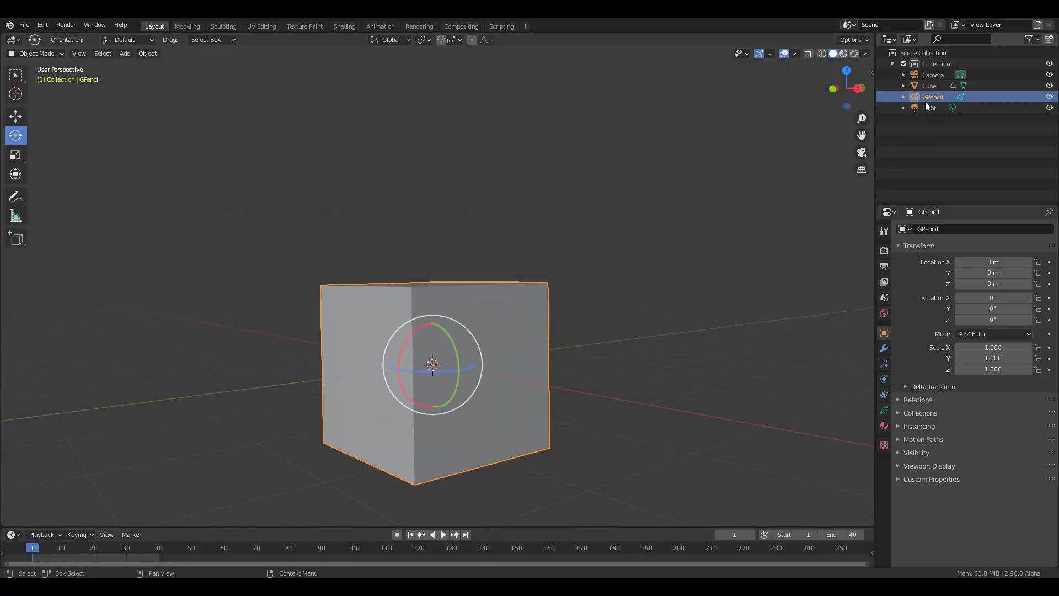
Step: Hide the Cube mesh, reselect GPencil and show its Lines and Fills layers
click(1050, 86)
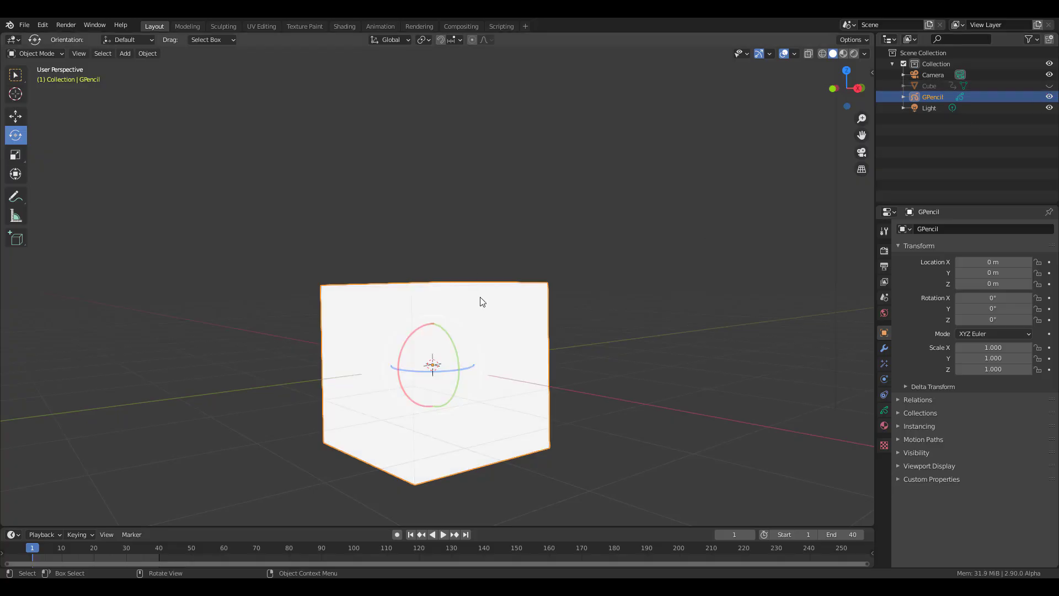
mouse_move(481, 298)
middle_down()
mouse_move(482, 267)
mouse_move(486, 287)
middle_up()
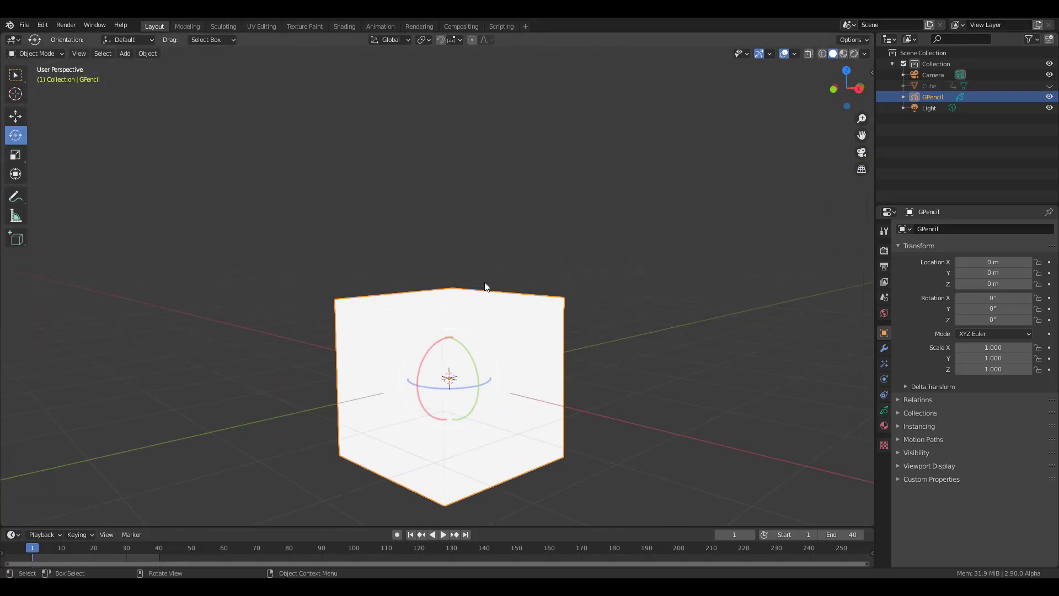
click(498, 276)
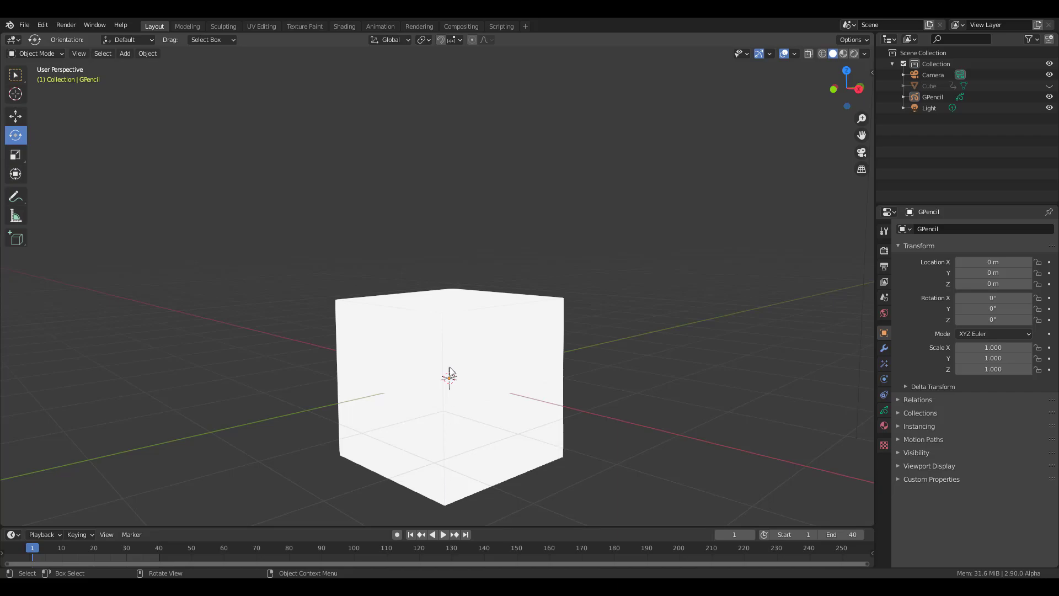
click(931, 98)
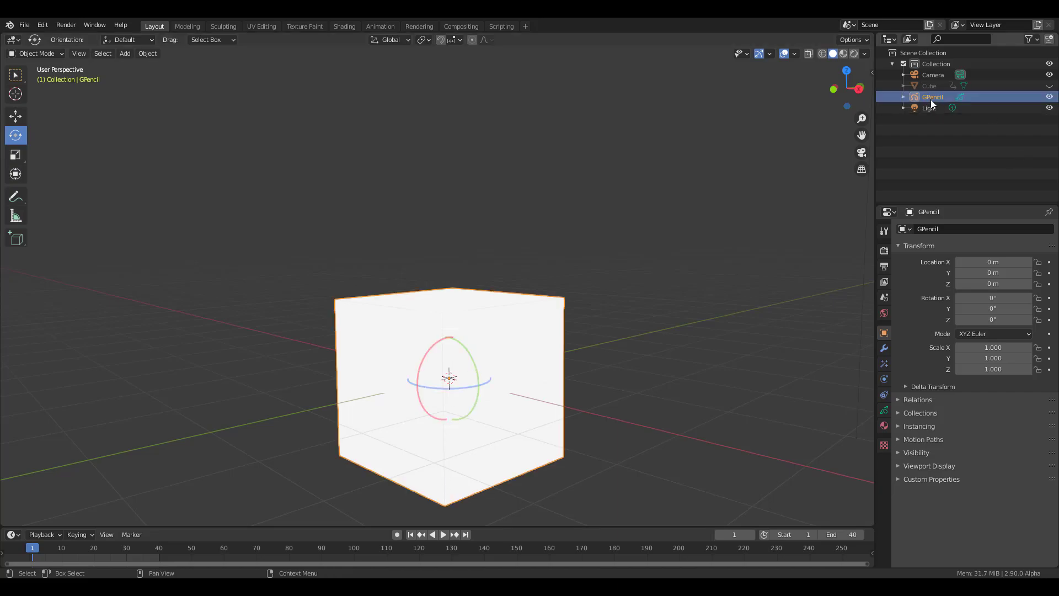
click(885, 411)
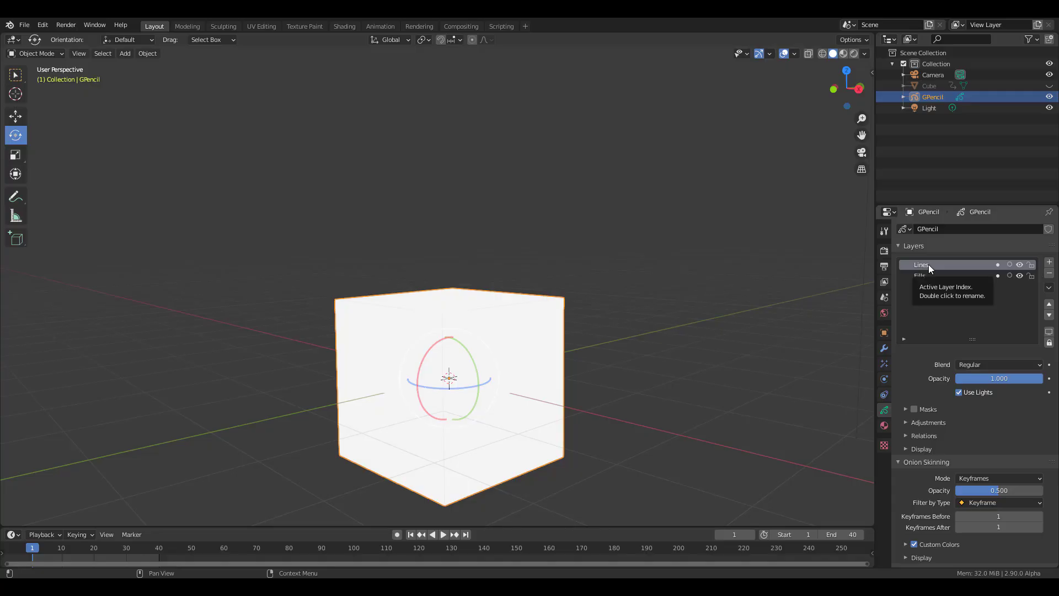
Step: Expand Strokes and raise the Thickness Scale to 29.96 for bold outlines
scroll(905, 497, down, 3)
click(910, 531)
scroll(938, 486, down, 2)
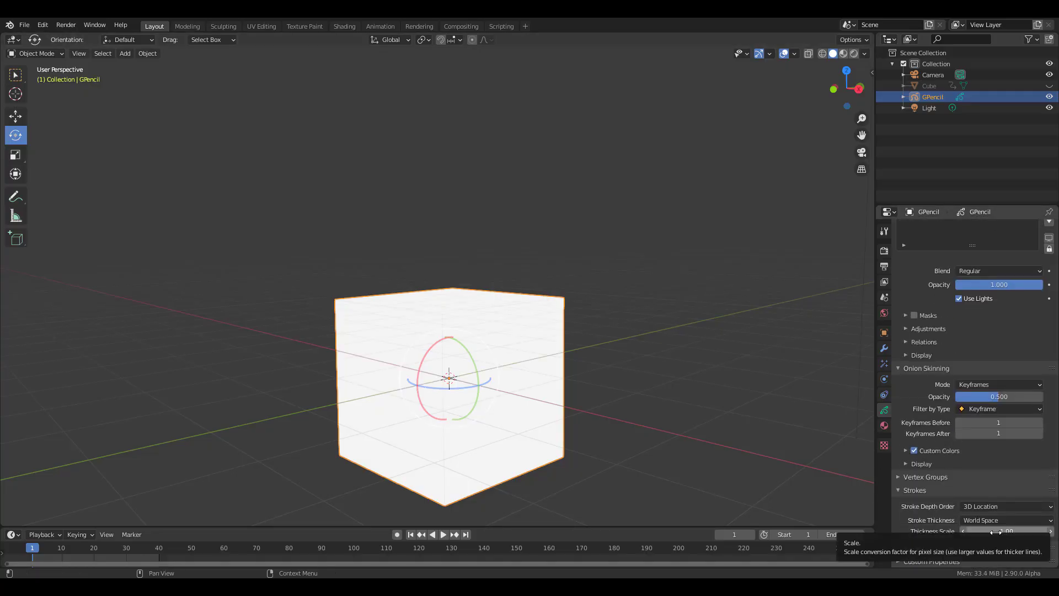
drag(992, 531, 1051, 531)
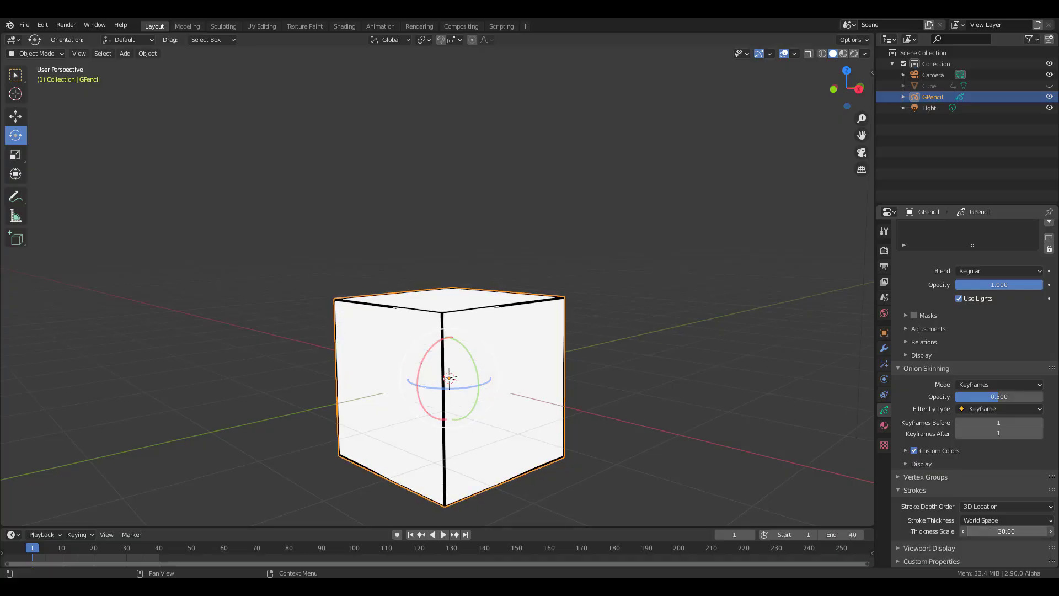
middle_drag(580, 273, 557, 303)
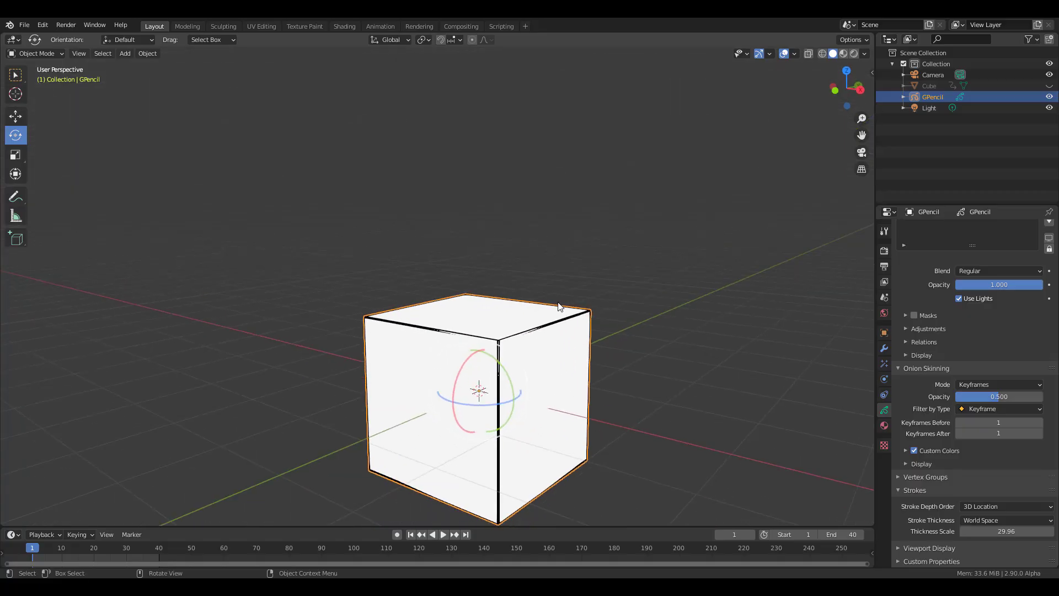
scroll(558, 302, up, 4)
scroll(558, 302, down, 2)
scroll(558, 303, up, 1)
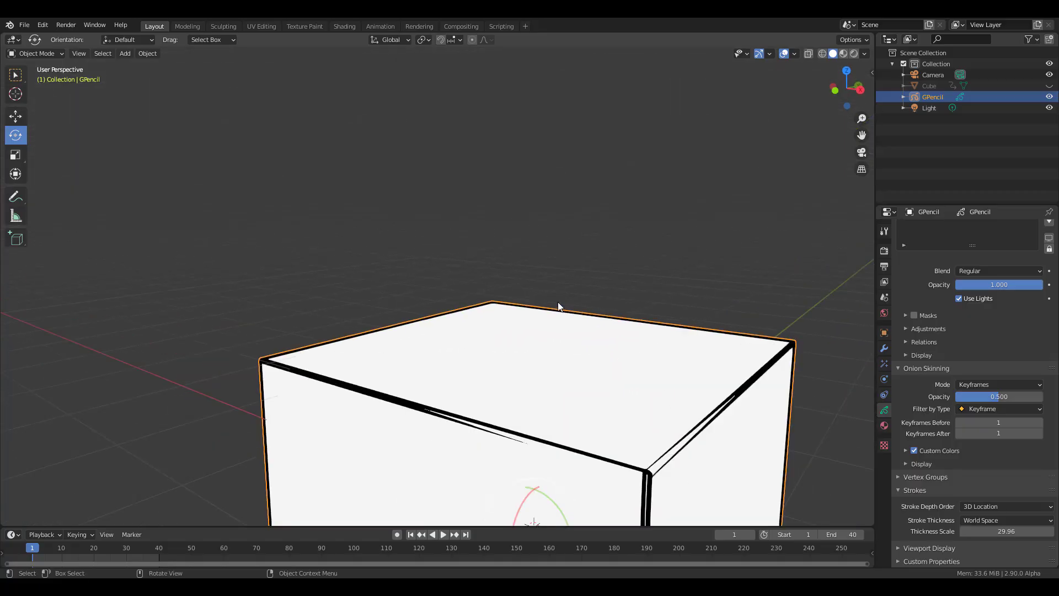
scroll(558, 306, down, 4)
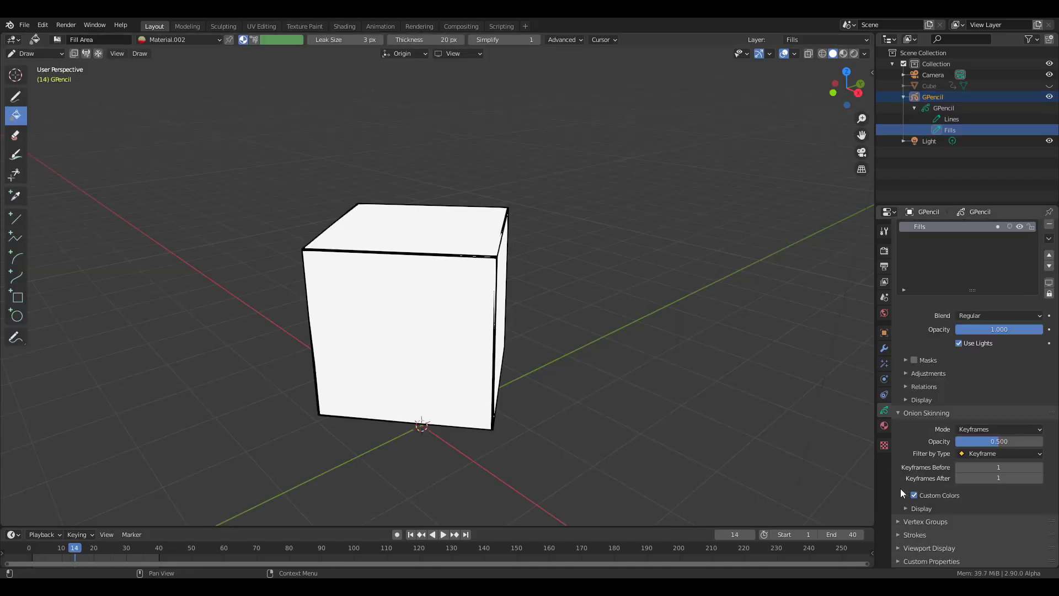
Step: Select the fill material slot and set its gradient type to Radial during playback
click(884, 425)
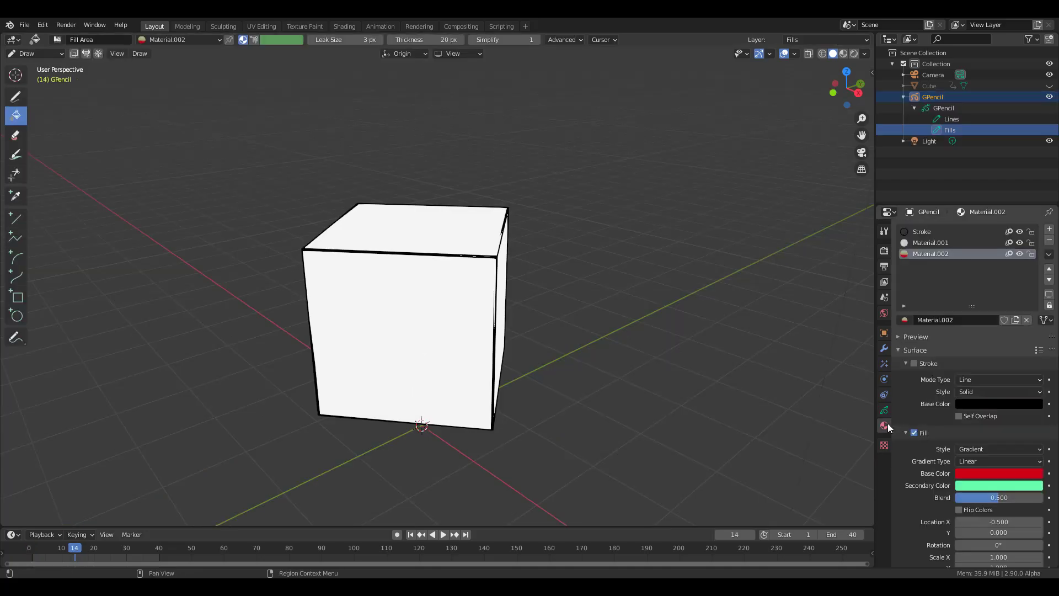
click(925, 245)
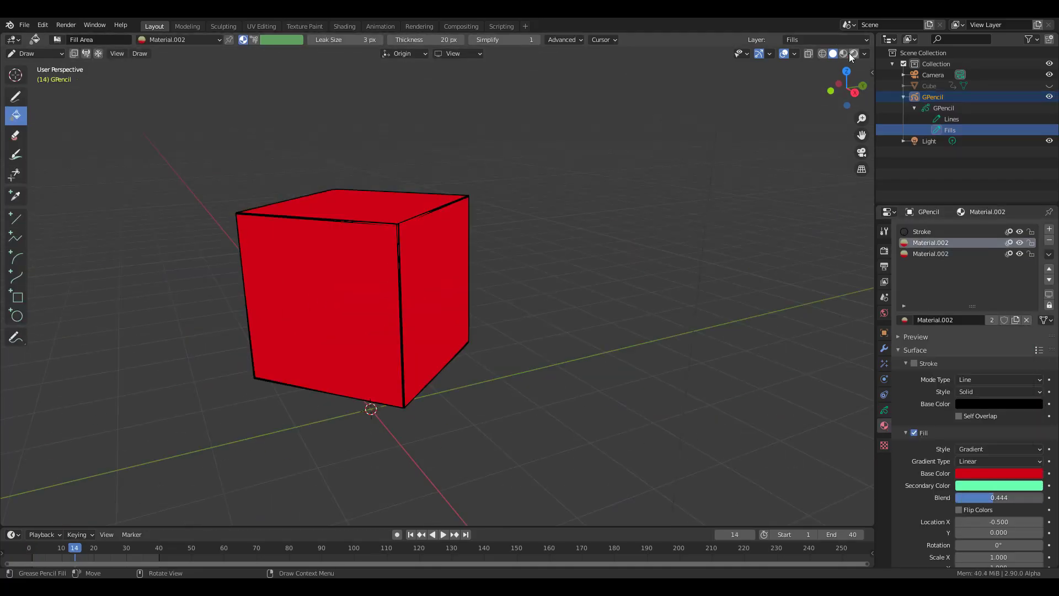
key(space)
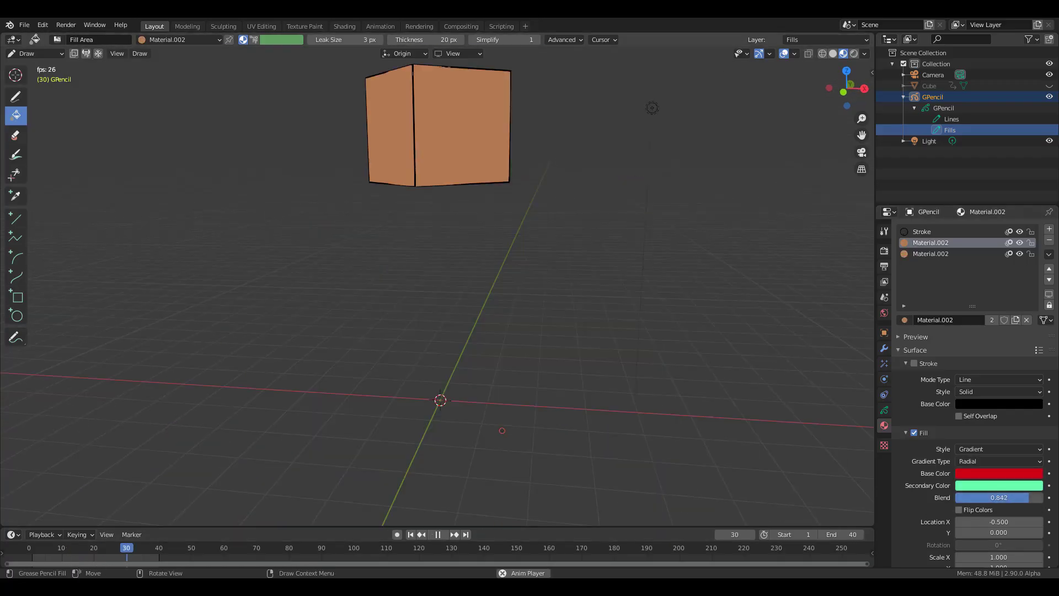
click(988, 449)
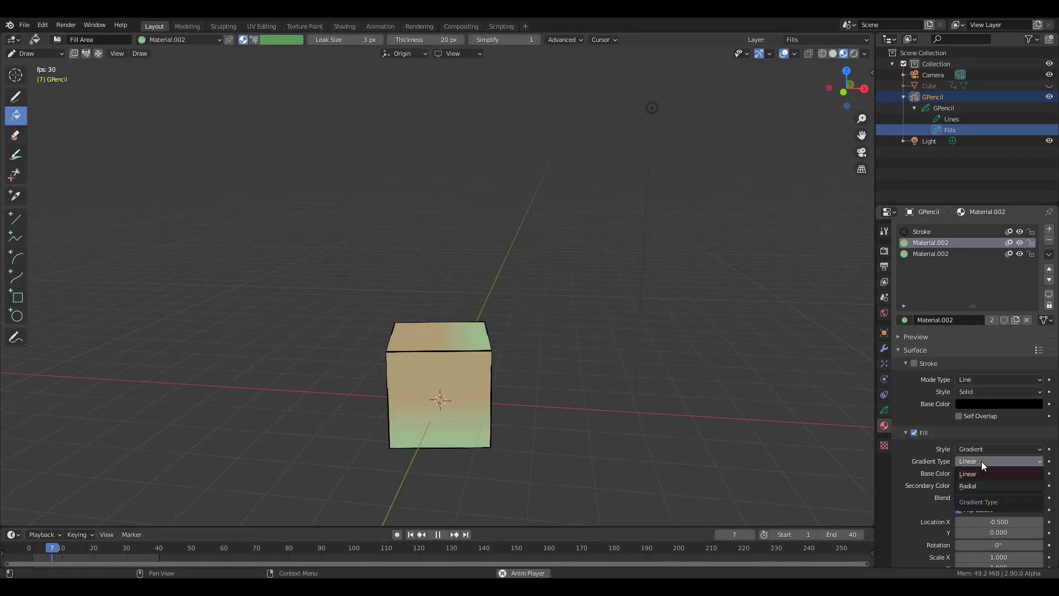
click(988, 486)
click(985, 450)
click(981, 475)
Step: Stop playback and make the Stroke material slot active
scroll(1000, 517, down, 2)
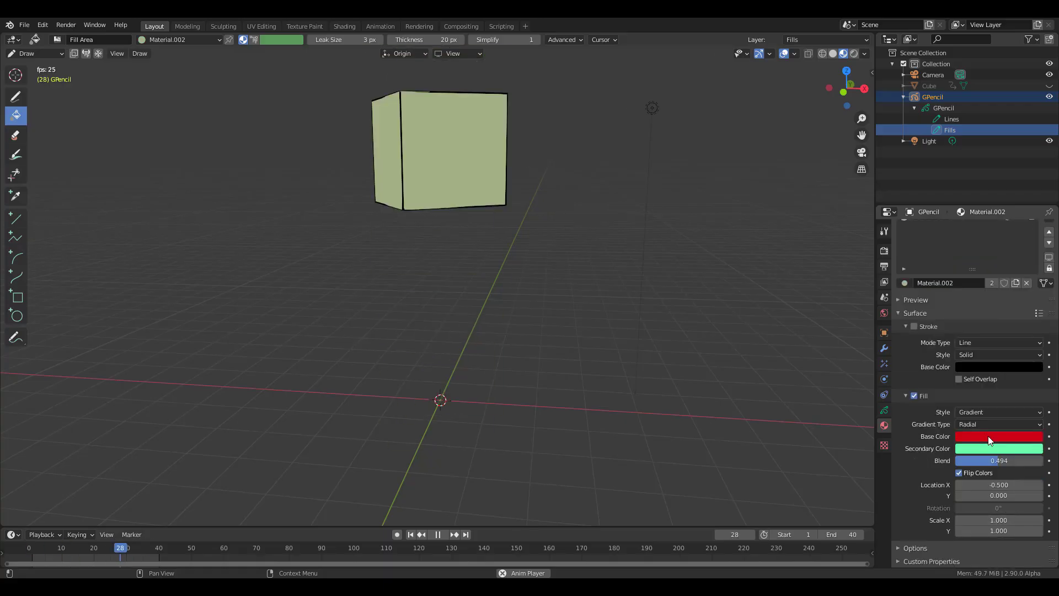
key(space)
scroll(998, 488, up, 2)
click(935, 233)
scroll(397, 265, up, 6)
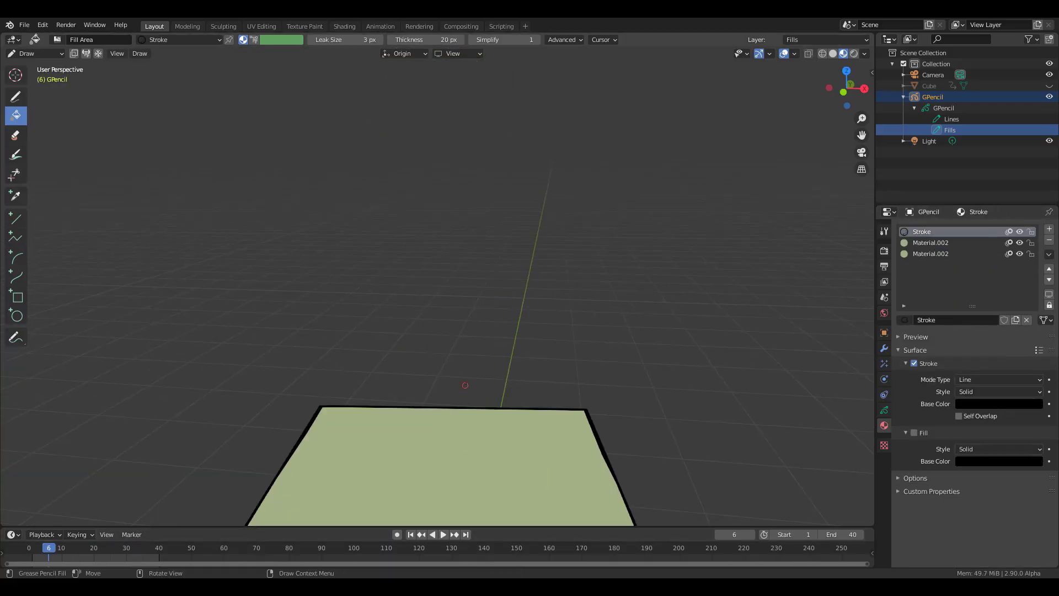
Step: With the Tint tool, paint purple vertex colour over the cube's faces
middle_drag(130, 270, 153, 232)
click(15, 156)
click(155, 40)
click(126, 101)
mouse_move(458, 243)
mouse_down()
mouse_move(430, 259)
mouse_move(436, 276)
mouse_up()
scroll(435, 331, down, 5)
middle_drag(436, 342, 478, 346)
drag(478, 346, 593, 386)
middle_drag(594, 387, 309, 278)
Step: Paint orange-red and salmon tints onto further cube faces
click(155, 39)
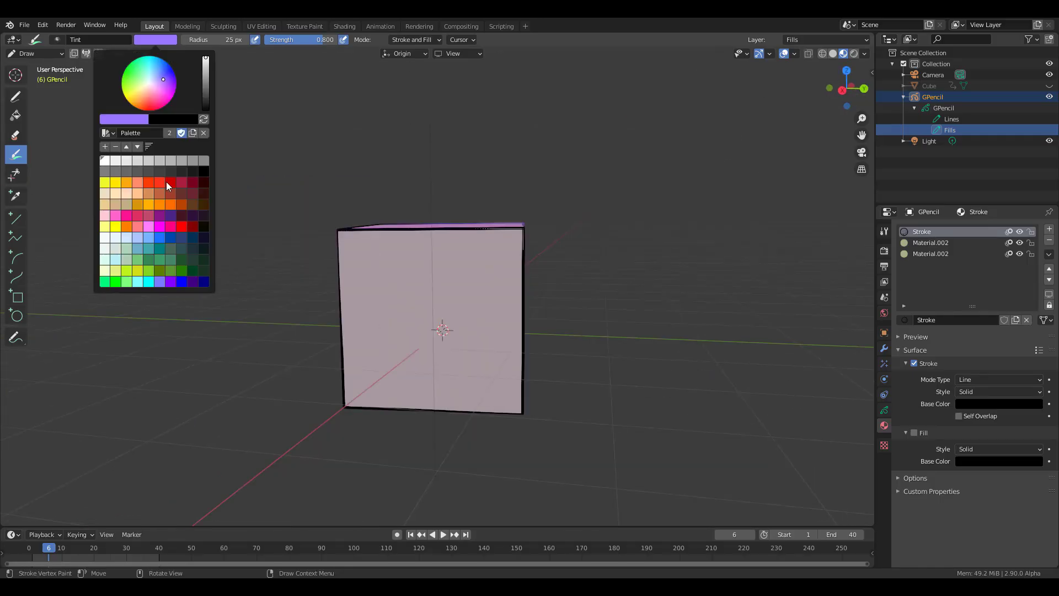
click(168, 185)
middle_drag(456, 279, 298, 284)
click(156, 39)
click(146, 103)
drag(449, 267, 497, 353)
middle_drag(448, 298, 232, 298)
Step: Play the cube animation, step back to frame 7 and resume playback
scroll(420, 309, down, 6)
click(443, 535)
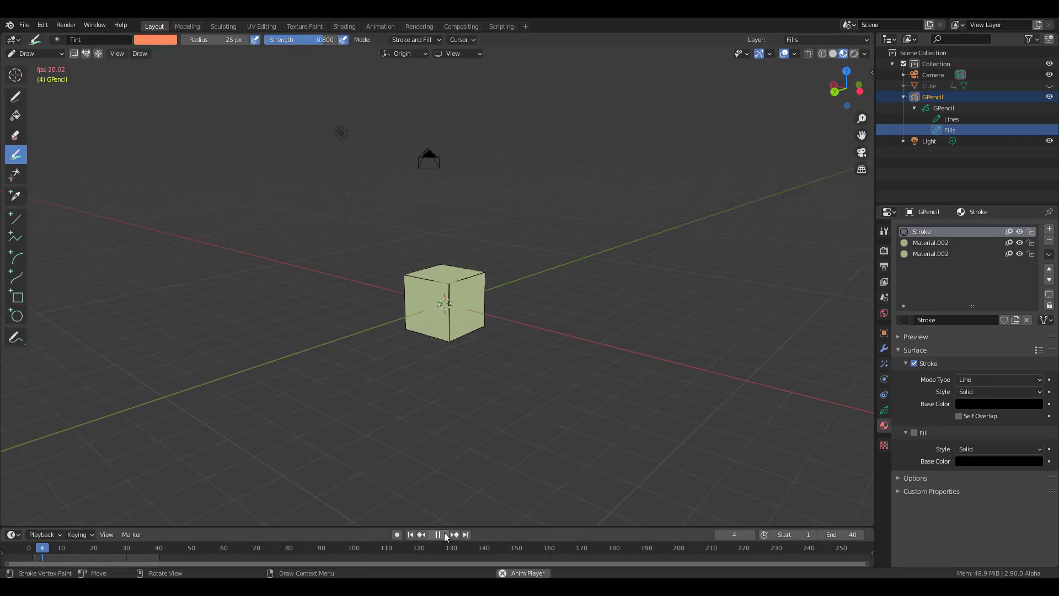
click(443, 535)
drag(122, 548, 52, 548)
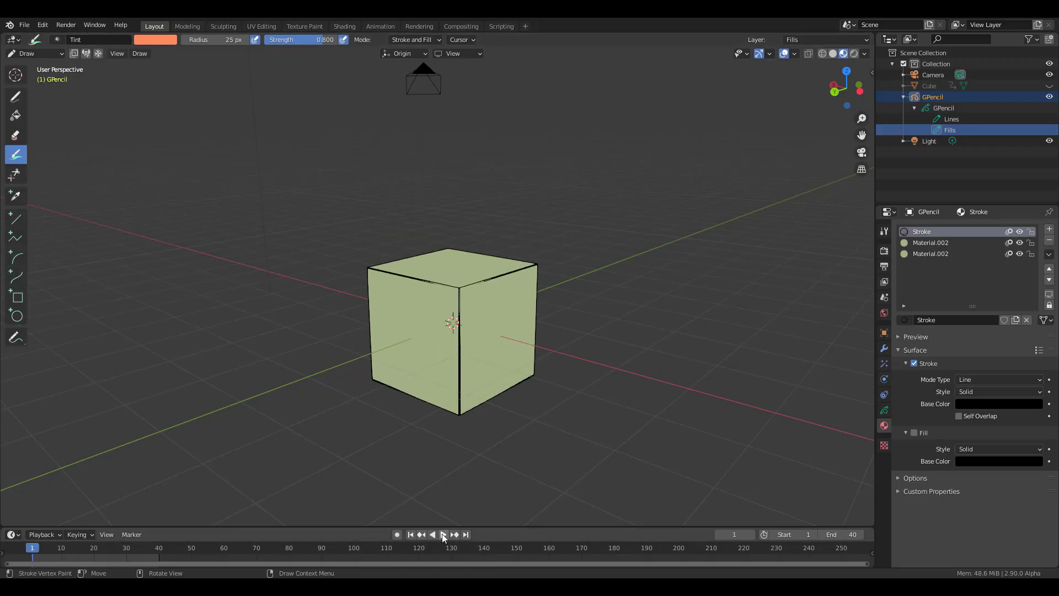
middle_drag(492, 253, 453, 251)
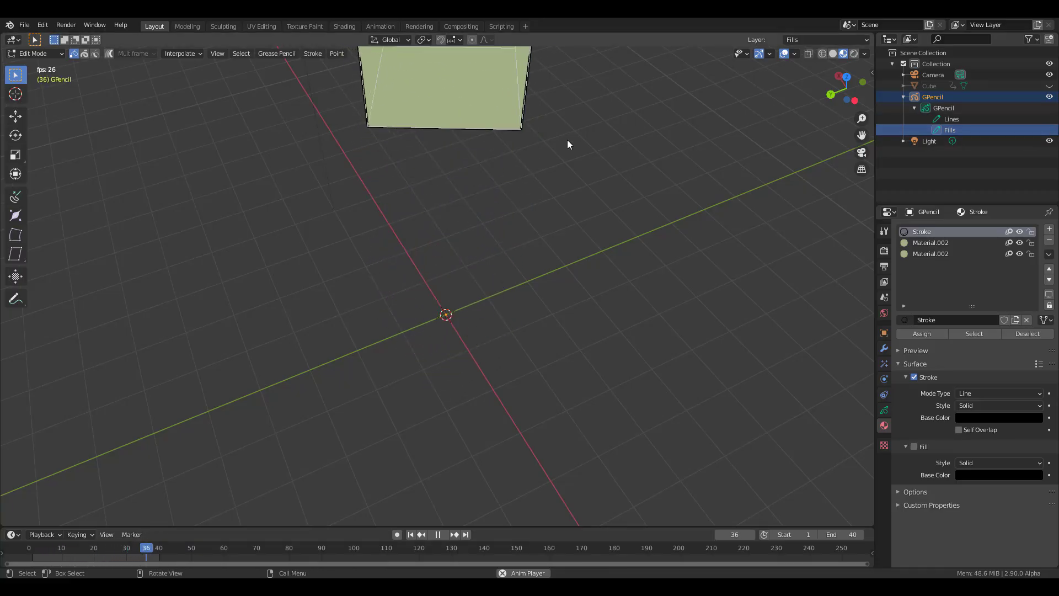
Step: Stop playback at frame 1, switch GPencil to Object Mode and frame the cube
middle_drag(420, 261, 400, 298)
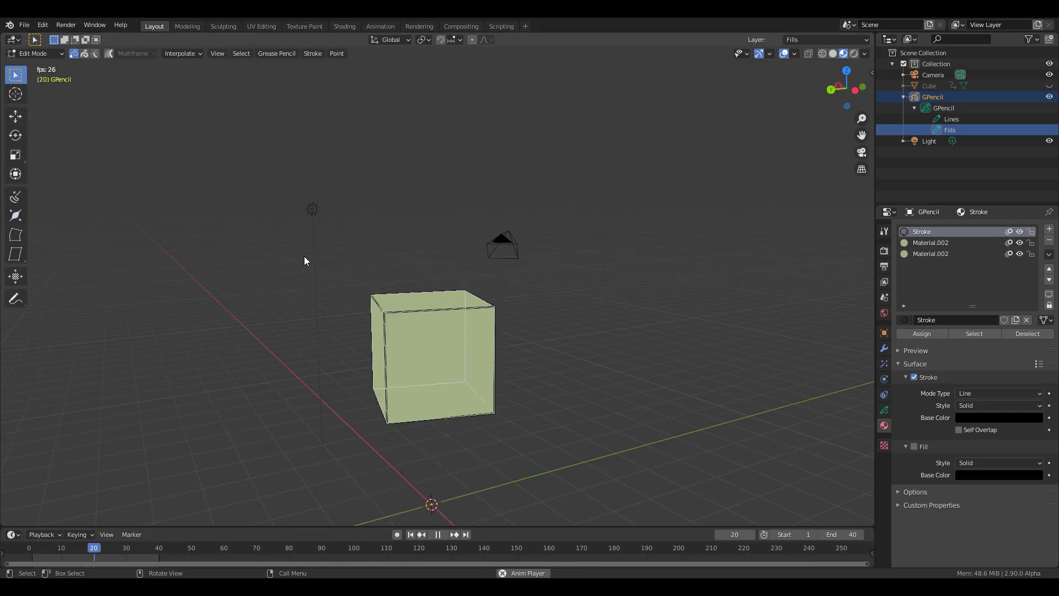
key(Escape)
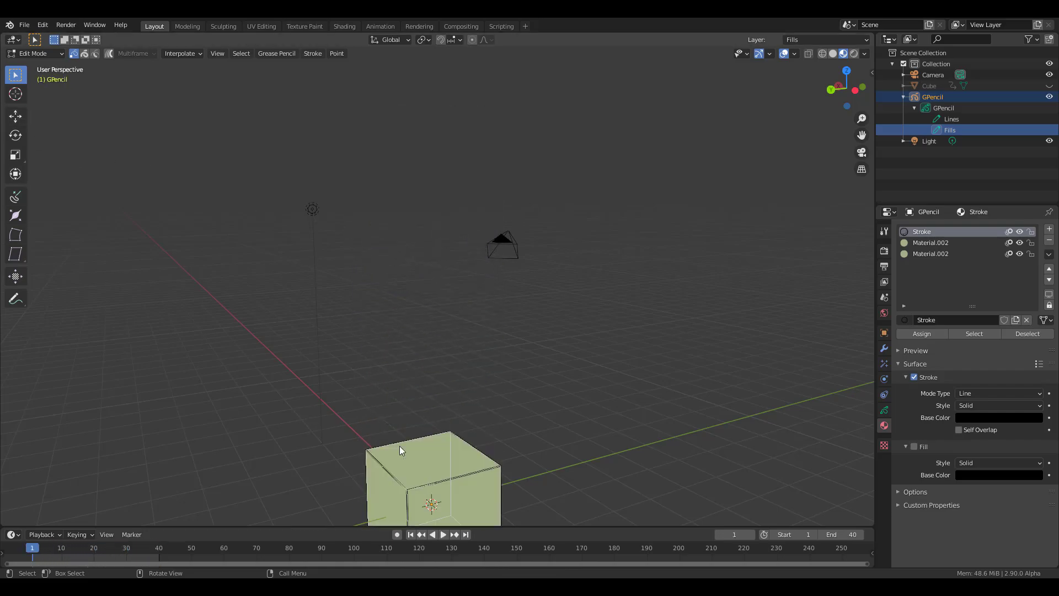
click(33, 53)
click(31, 66)
key(KP_Decimal)
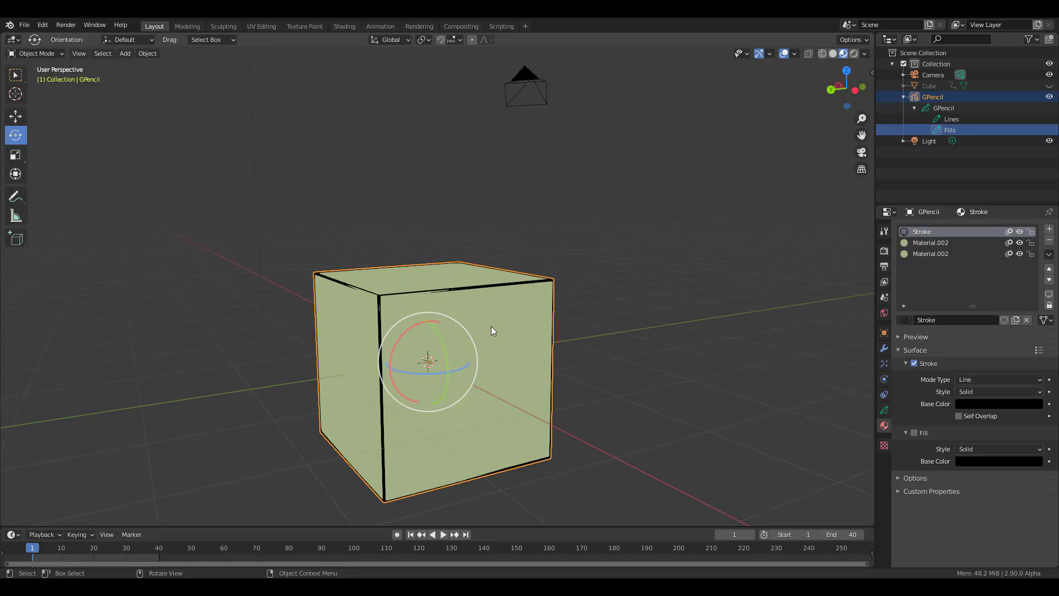
Step: Try the Dots, Squares and Solid stroke mode types on the cube, settling on Dots
click(963, 379)
click(968, 402)
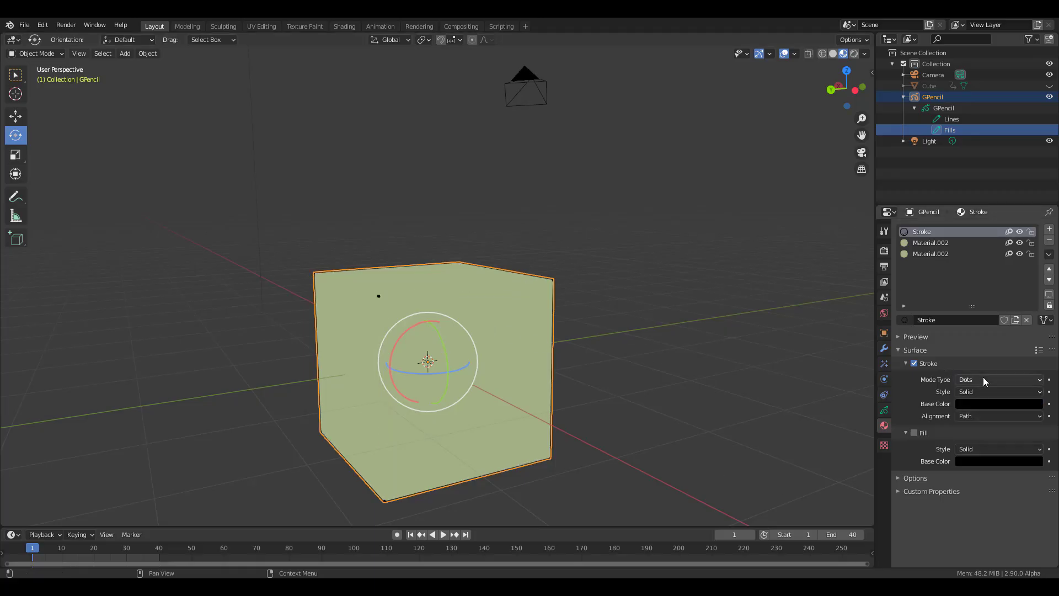
click(983, 378)
click(969, 415)
click(984, 379)
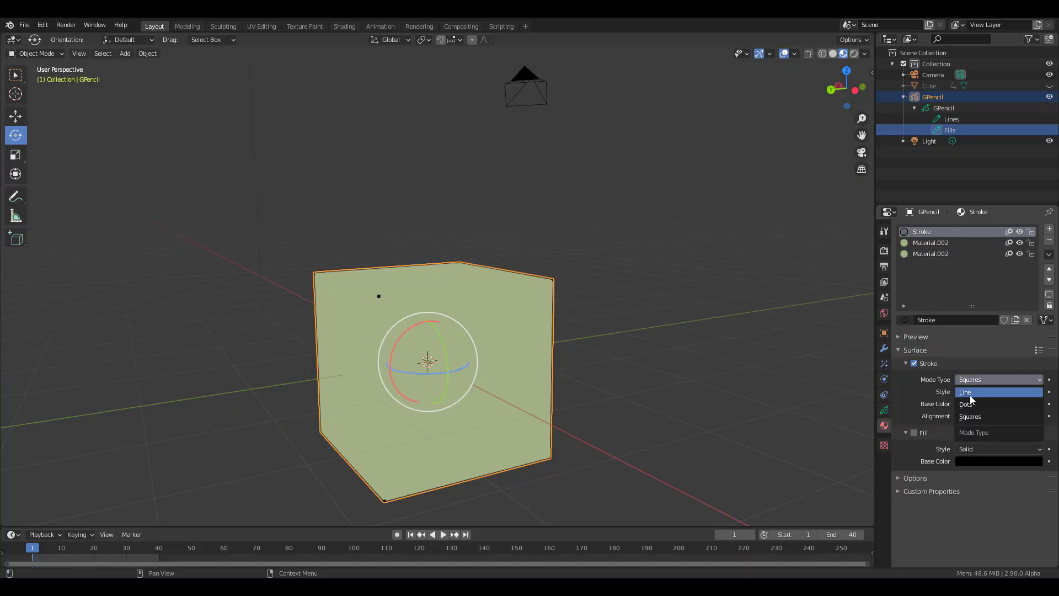
click(971, 394)
click(980, 378)
click(978, 402)
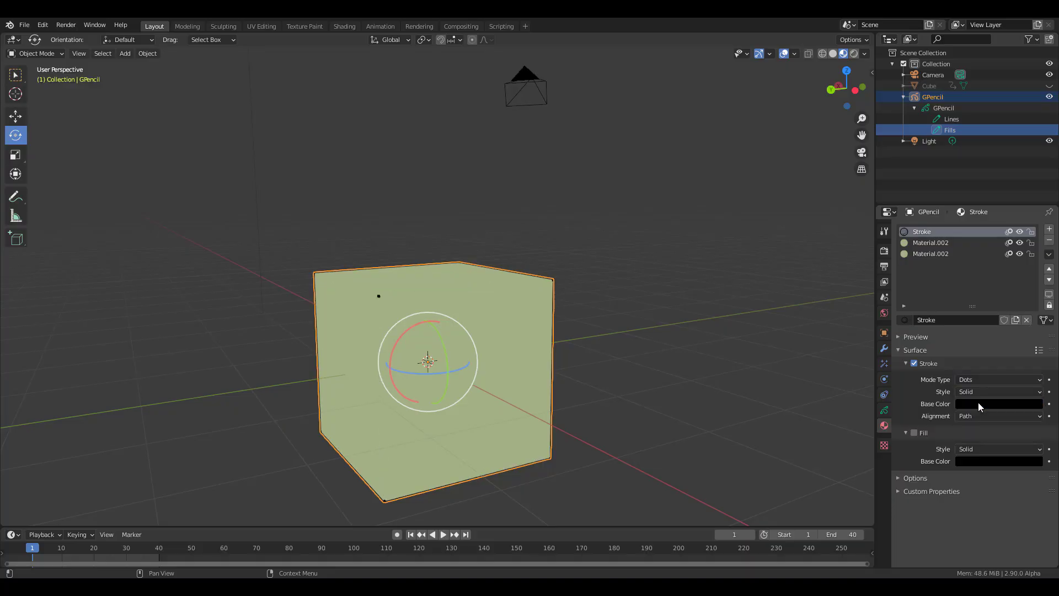
Step: Collapse the Stroke panel, orbit the cube, and open the File menu
click(985, 367)
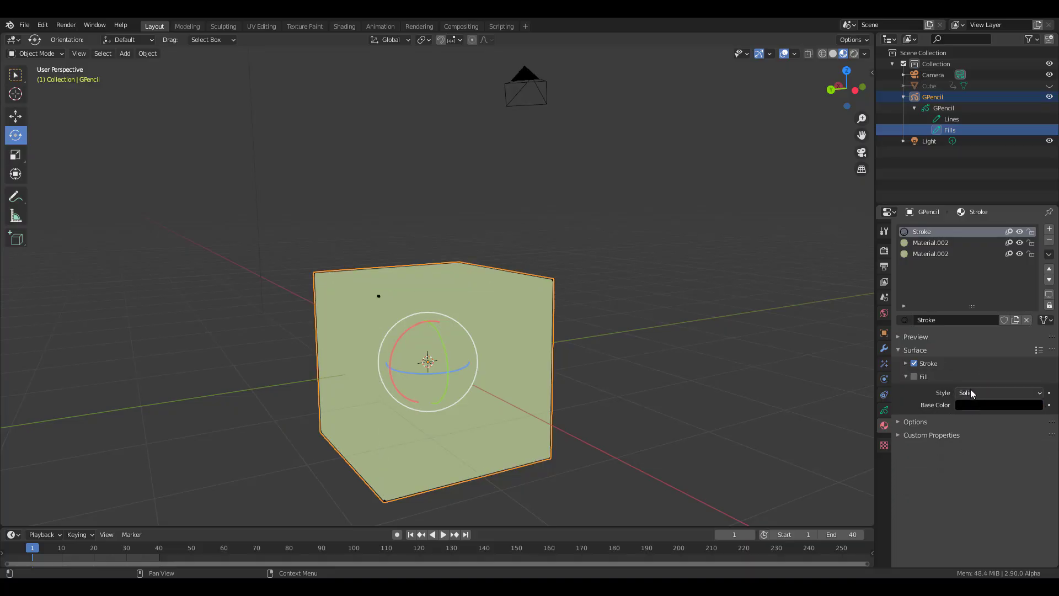
middle_drag(403, 326, 373, 334)
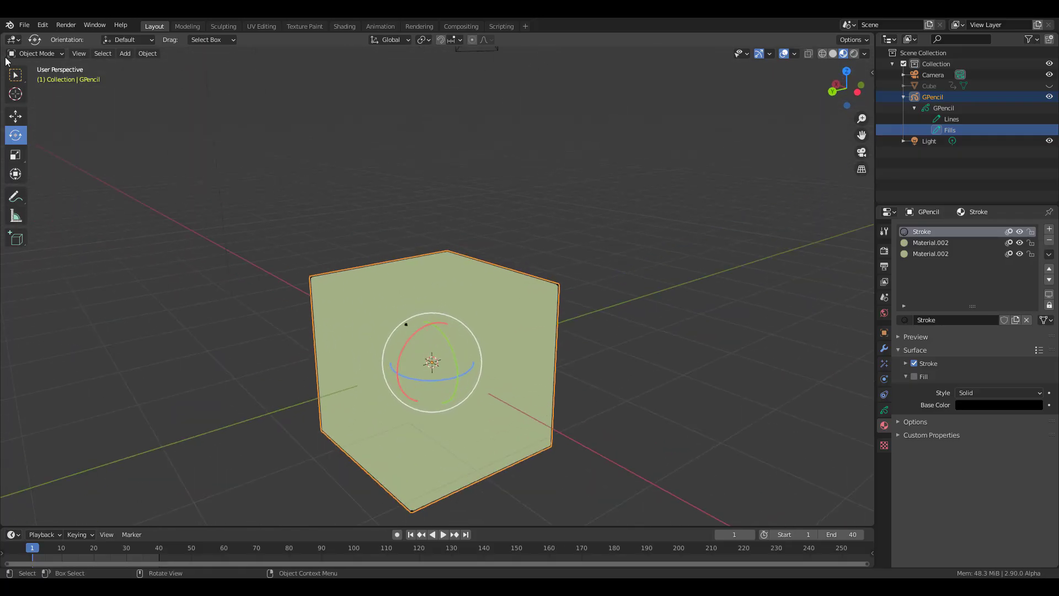
click(25, 25)
Step: Start a new General file without saving, and delete the default cube
mouse_move(105, 40)
click(161, 38)
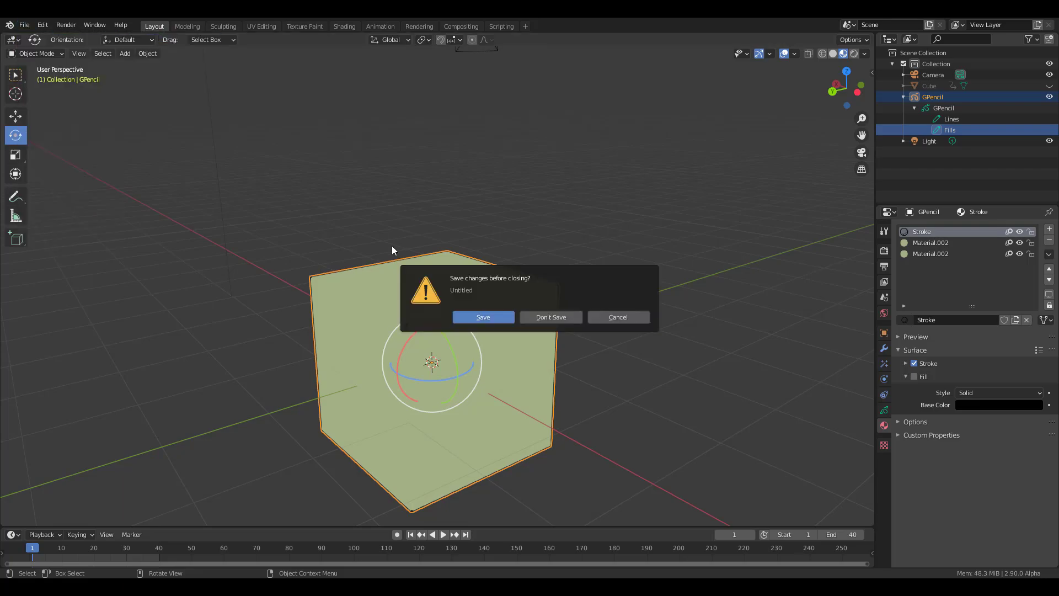
click(554, 318)
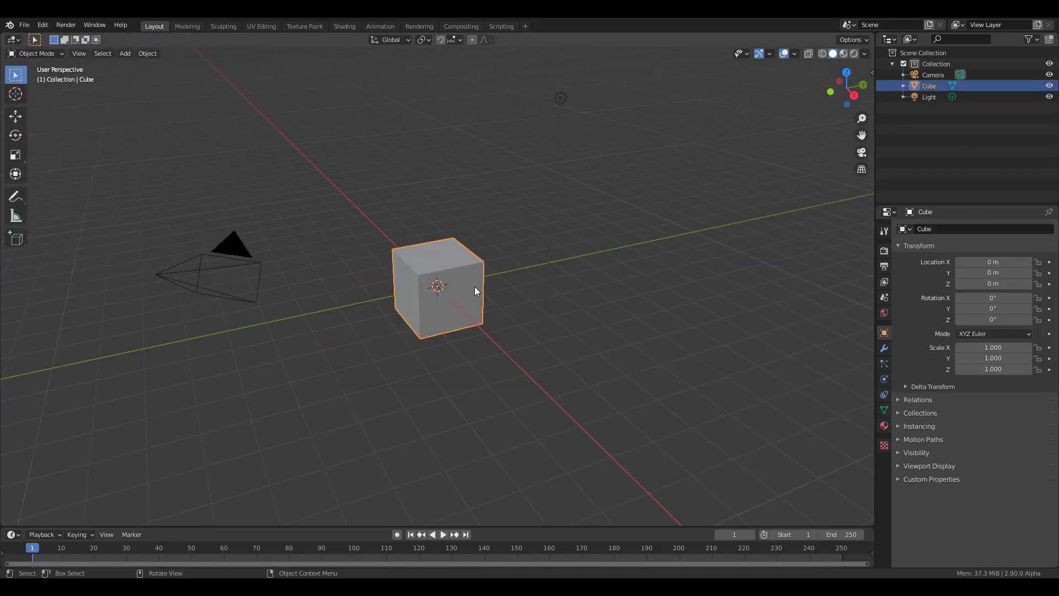
key(Delete)
Step: Add a Suzanne monkey head mesh and view it from the front
key(shift+a)
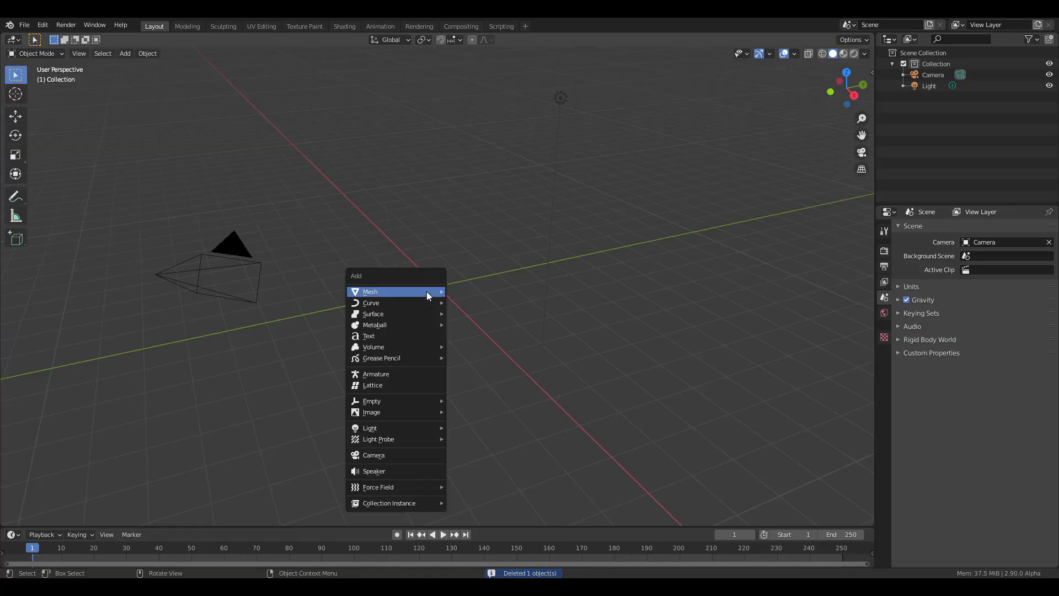
mouse_move(428, 291)
click(491, 393)
scroll(440, 300, up, 3)
middle_drag(440, 300, 458, 256)
scroll(461, 324, up, 5)
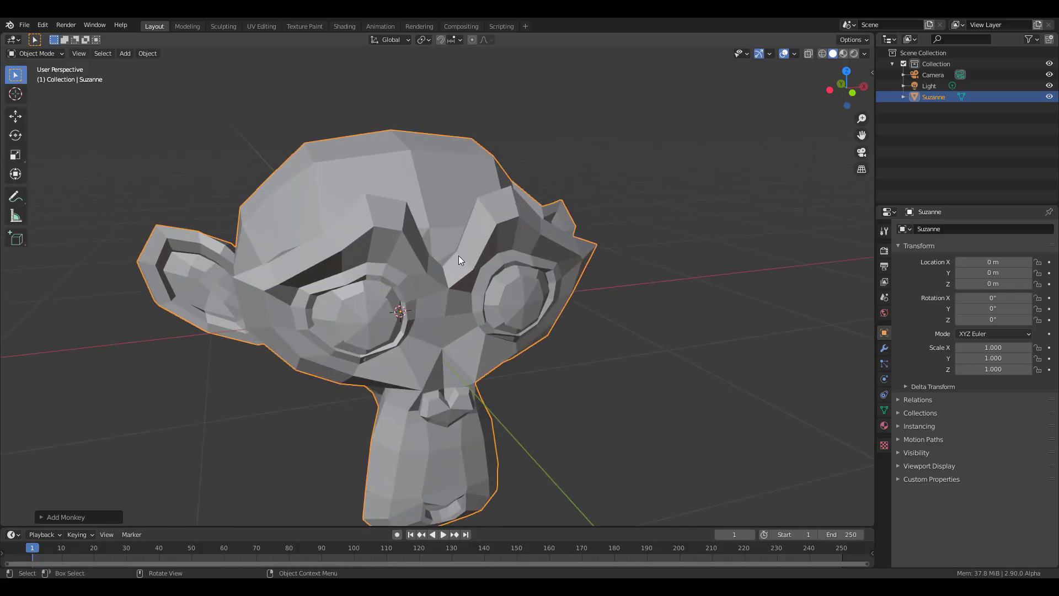
Step: Give Suzanne a Subdivision modifier and smooth shading, then apply the subdivision to the mesh
key(ctrl+2)
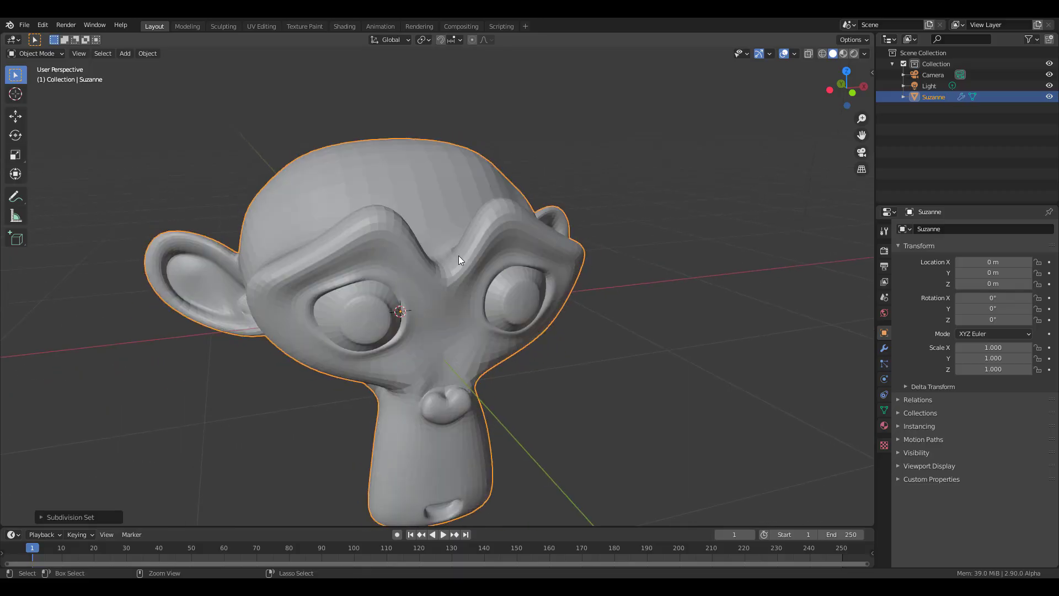
right_click(606, 194)
click(611, 197)
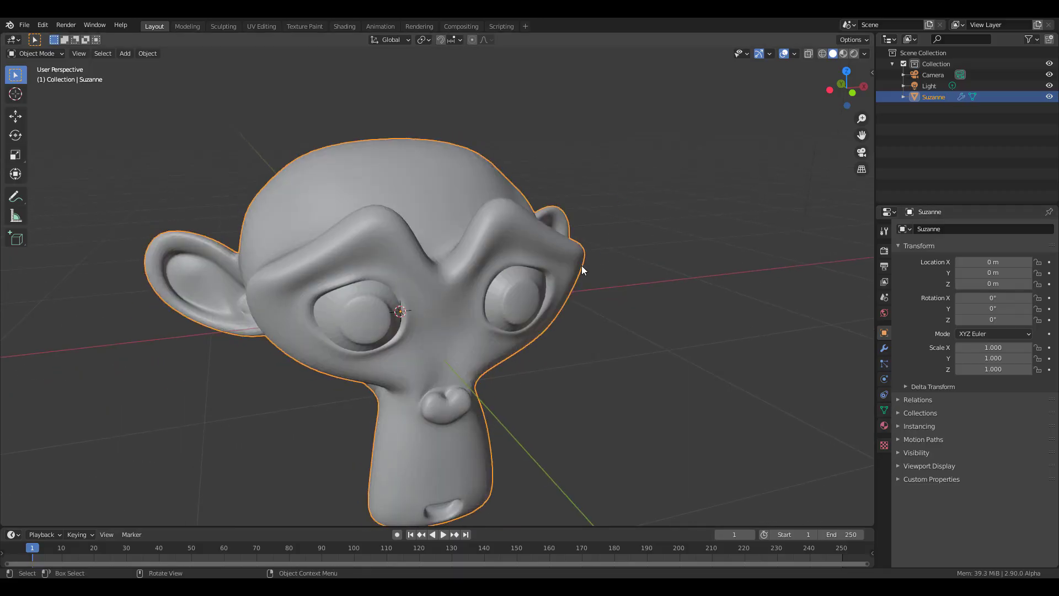
click(885, 348)
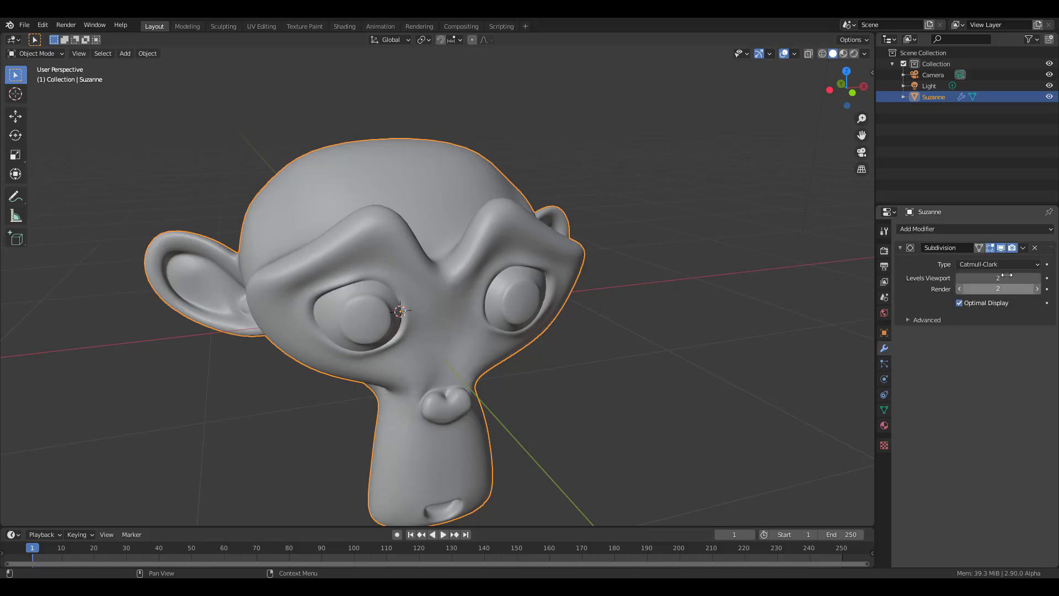
click(1024, 247)
key(Escape)
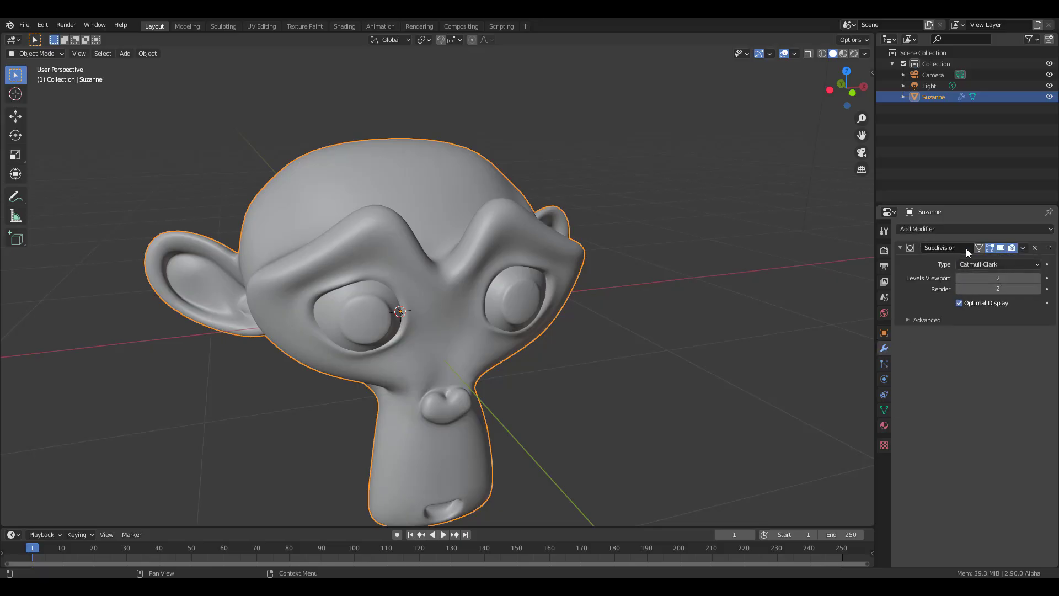
click(1024, 247)
click(975, 257)
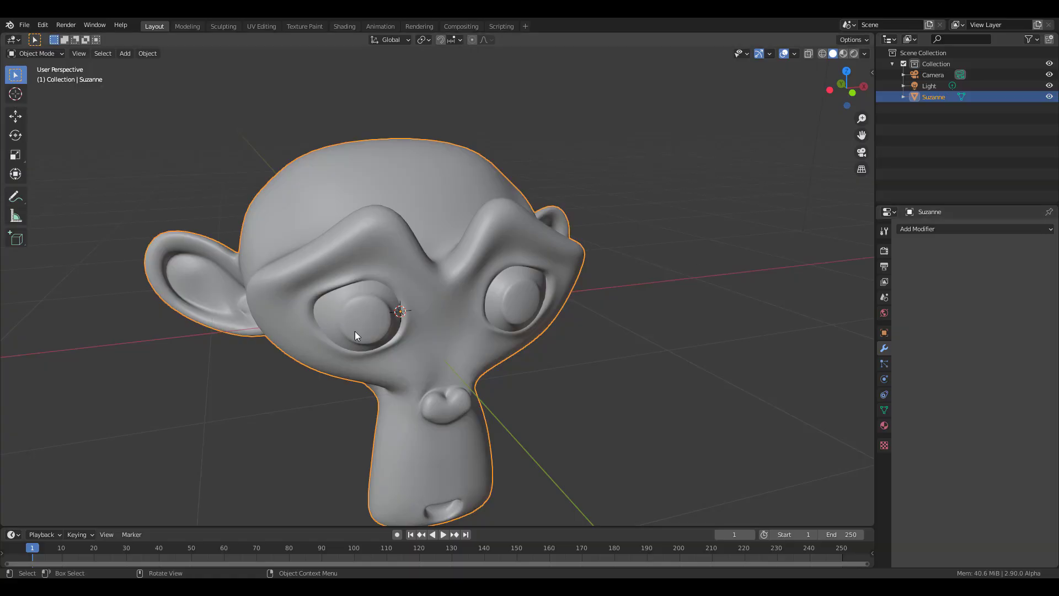
middle_drag(355, 331, 429, 386)
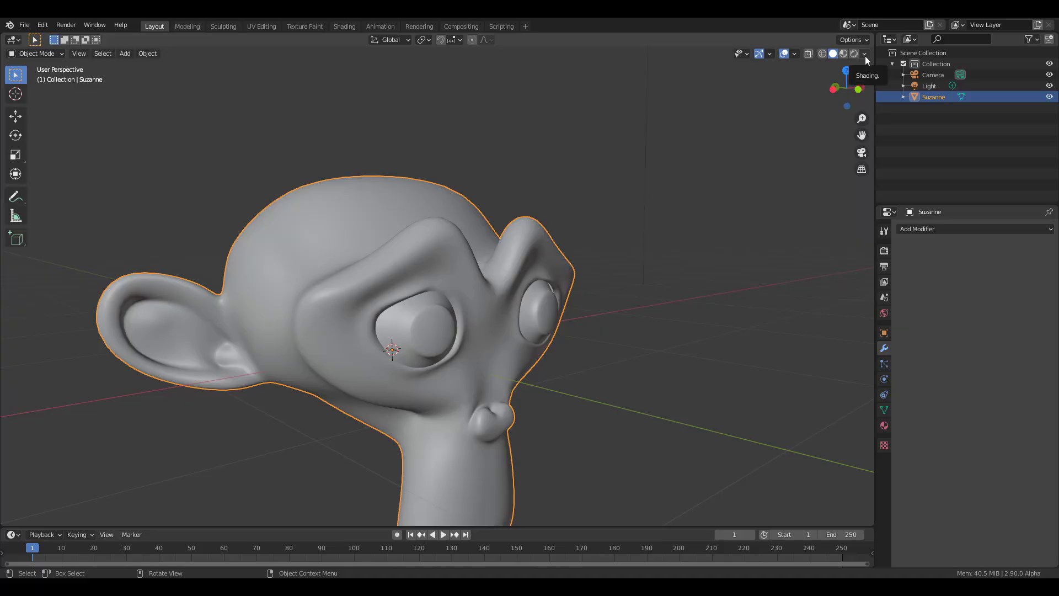
Step: Convert Suzanne to a grease pencil object from the mesh
click(148, 53)
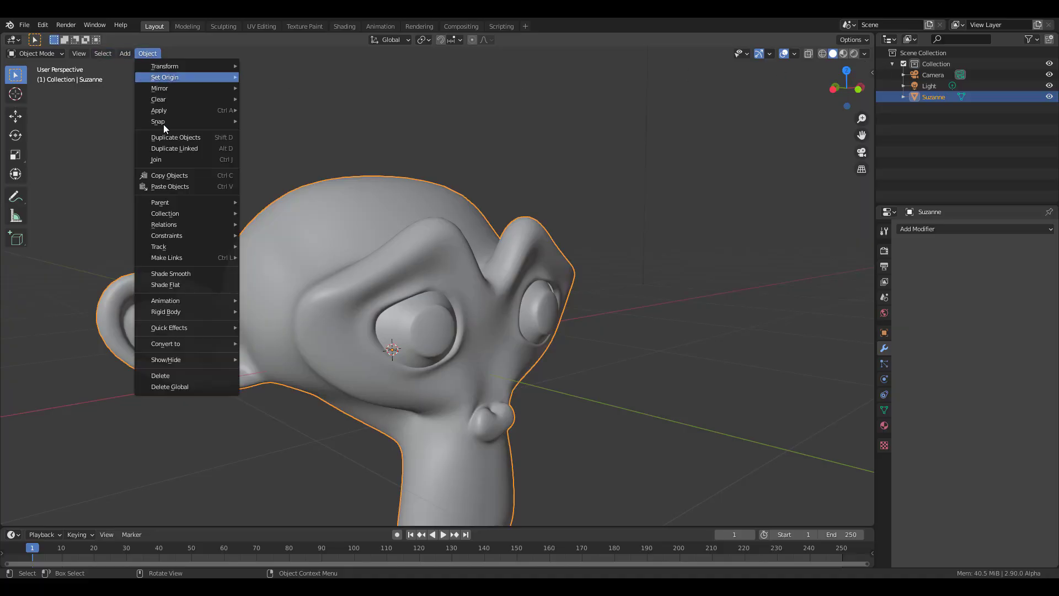
mouse_move(187, 343)
click(302, 367)
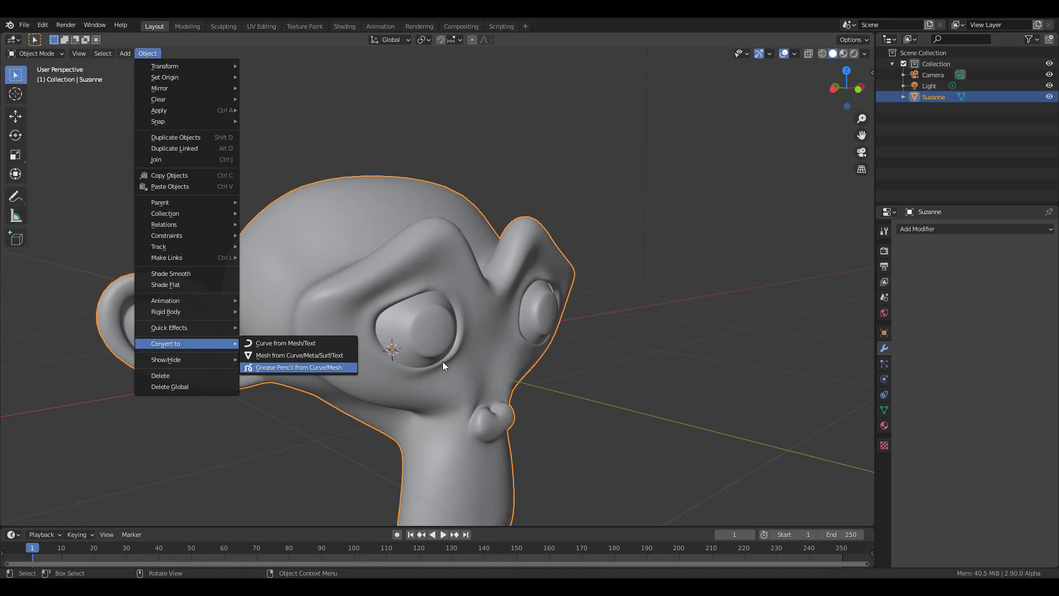
scroll(502, 356, down, 4)
middle_drag(492, 309, 379, 297)
scroll(400, 277, up, 3)
Step: Orbit and zoom around the grease pencil Suzanne to inspect its black strokes and white fills
scroll(380, 296, down, 4)
scroll(386, 309, up, 9)
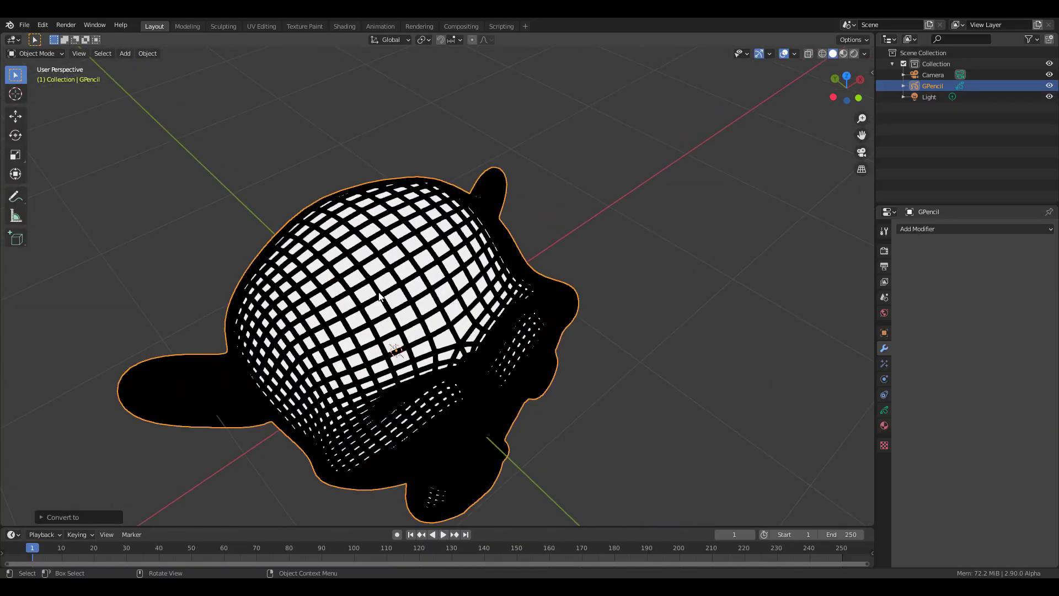
scroll(413, 335, down, 6)
middle_drag(400, 335, 402, 364)
scroll(402, 364, up, 6)
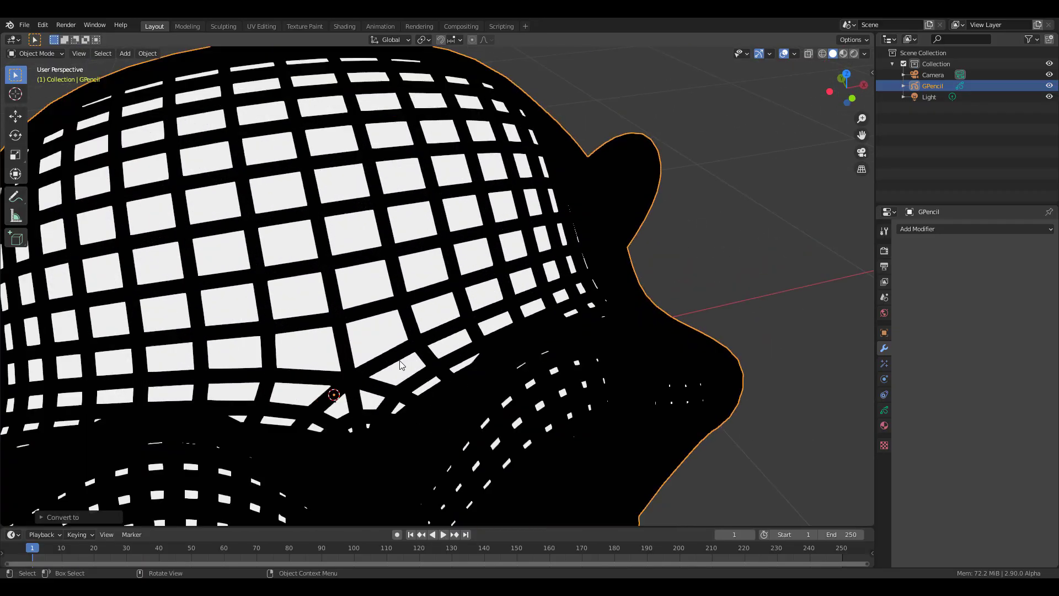
scroll(401, 364, down, 6)
middle_drag(322, 338, 421, 275)
scroll(309, 297, down, 3)
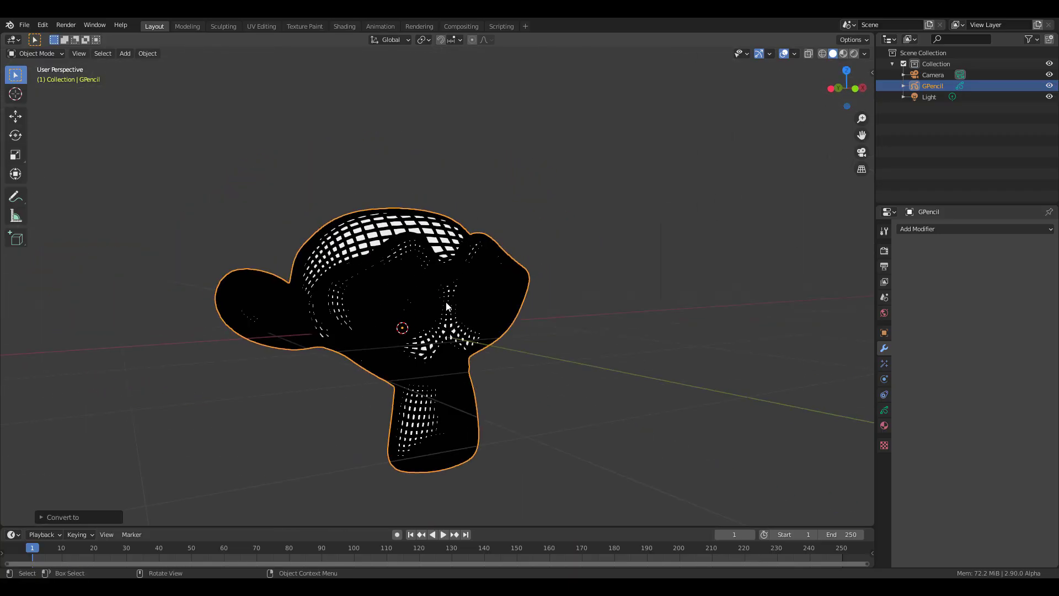
middle_drag(448, 308, 487, 294)
middle_drag(478, 419, 418, 382)
scroll(448, 348, up, 4)
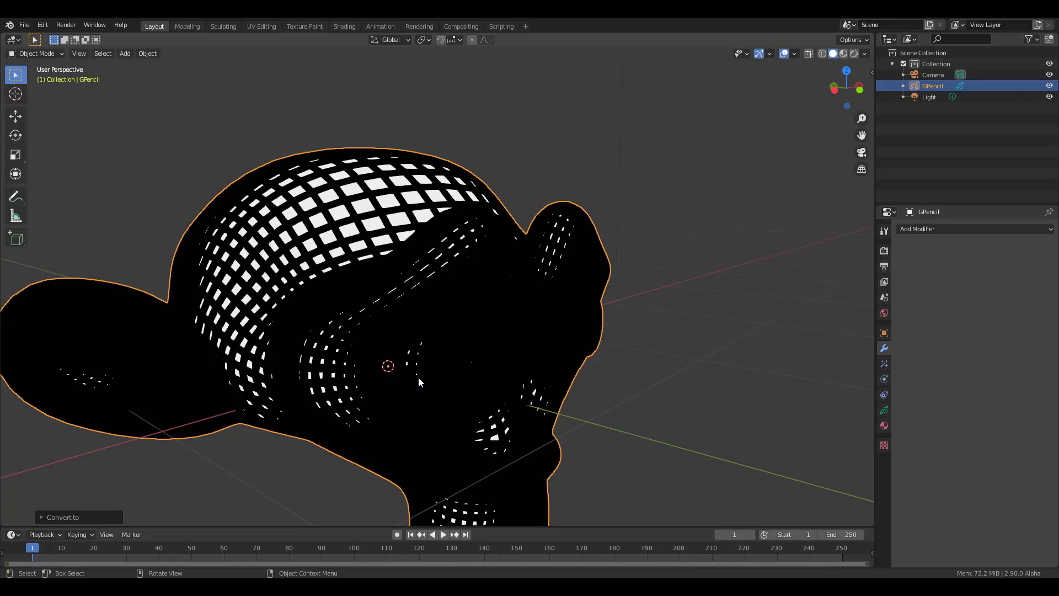
scroll(419, 376, down, 4)
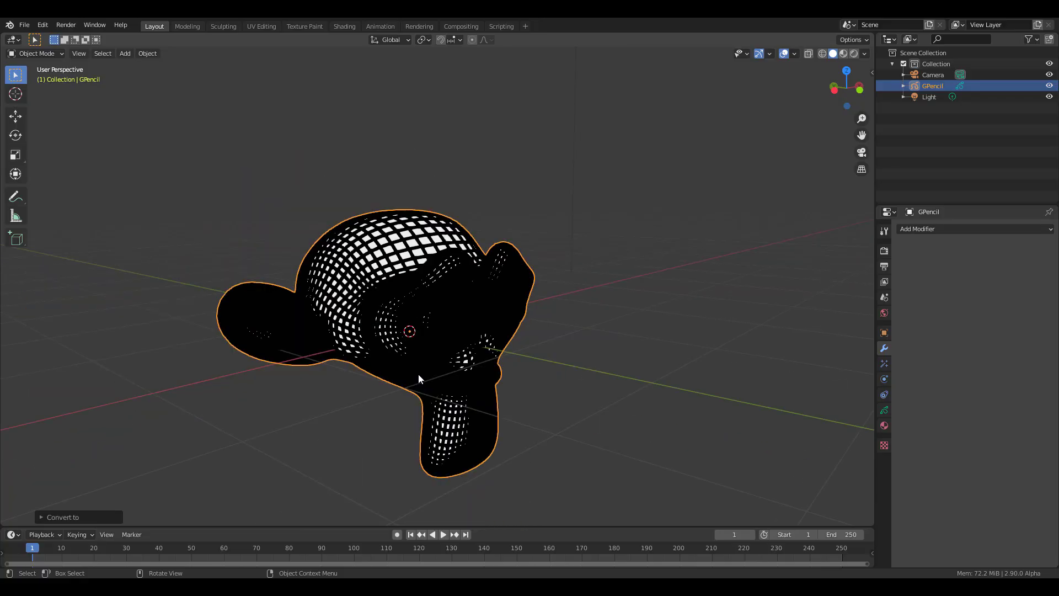
middle_drag(418, 374, 522, 390)
scroll(506, 322, up, 3)
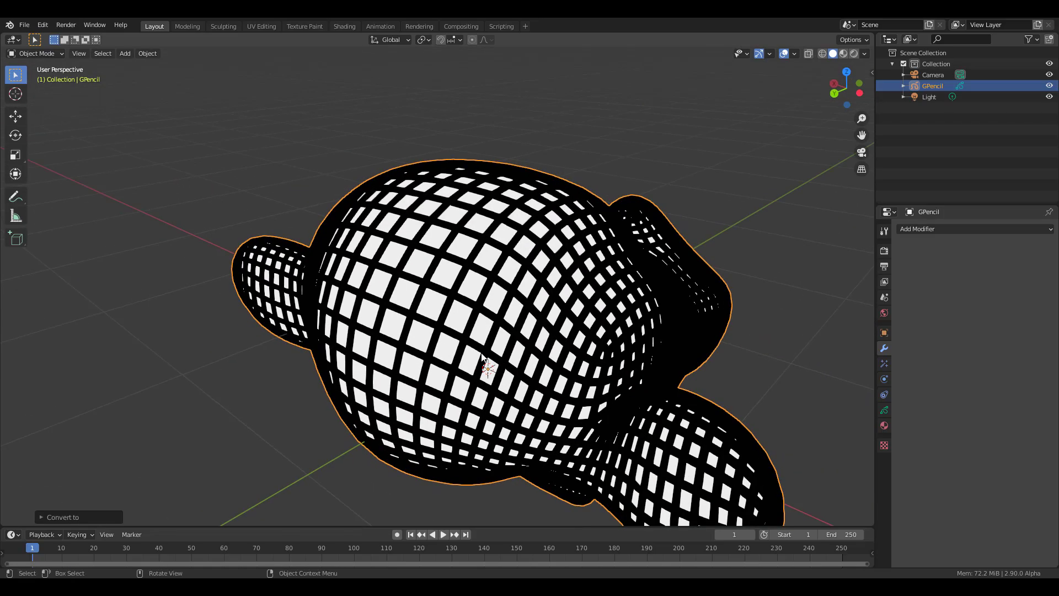
Step: Expand the GPencil object in the outliner and enter edit mode on its data
click(905, 85)
click(938, 96)
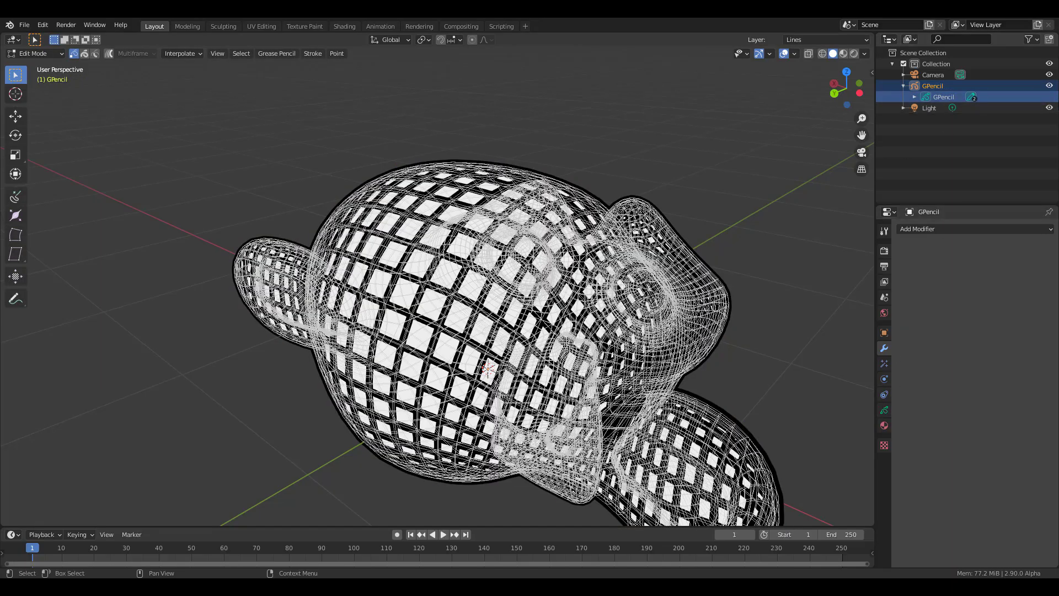
mouse_move(646, 341)
middle_down()
mouse_move(563, 315)
mouse_move(210, 364)
middle_up()
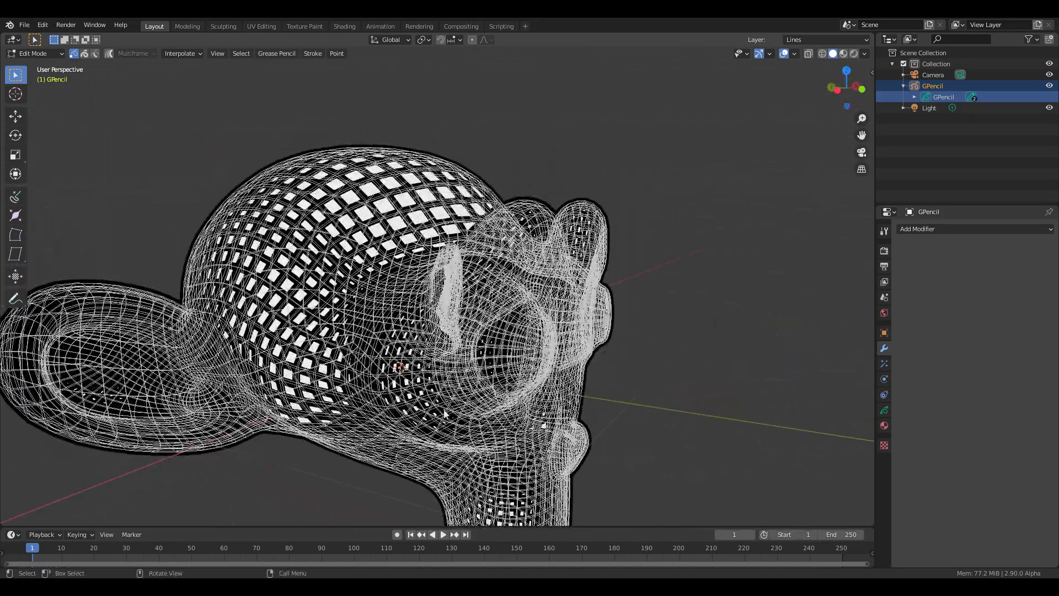
Step: Return the GPencil monkey to Object Mode and orbit to a three-quarter front view
click(995, 87)
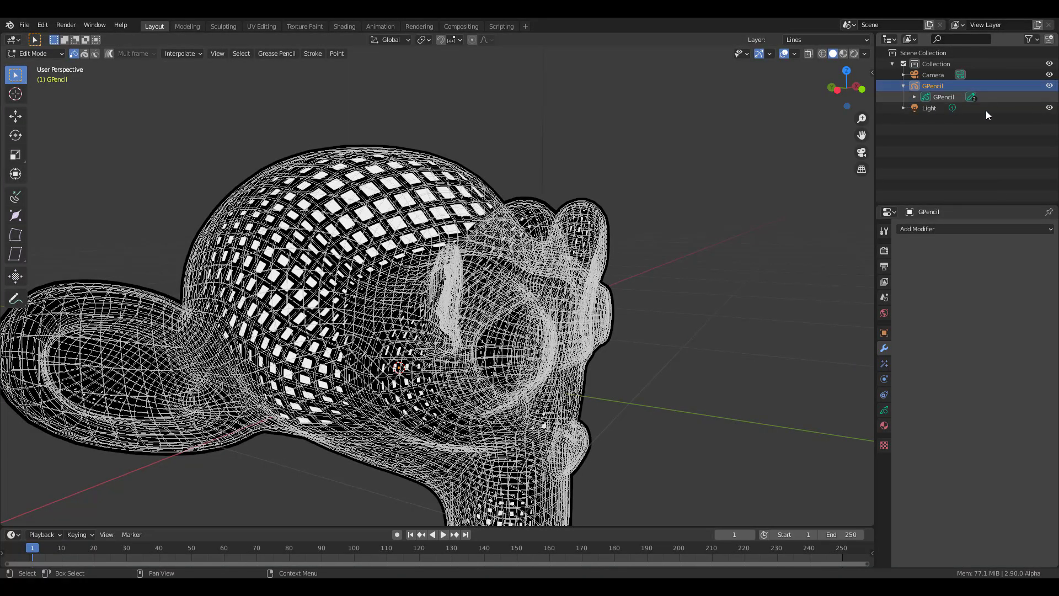
click(60, 53)
click(50, 65)
middle_drag(248, 353, 313, 356)
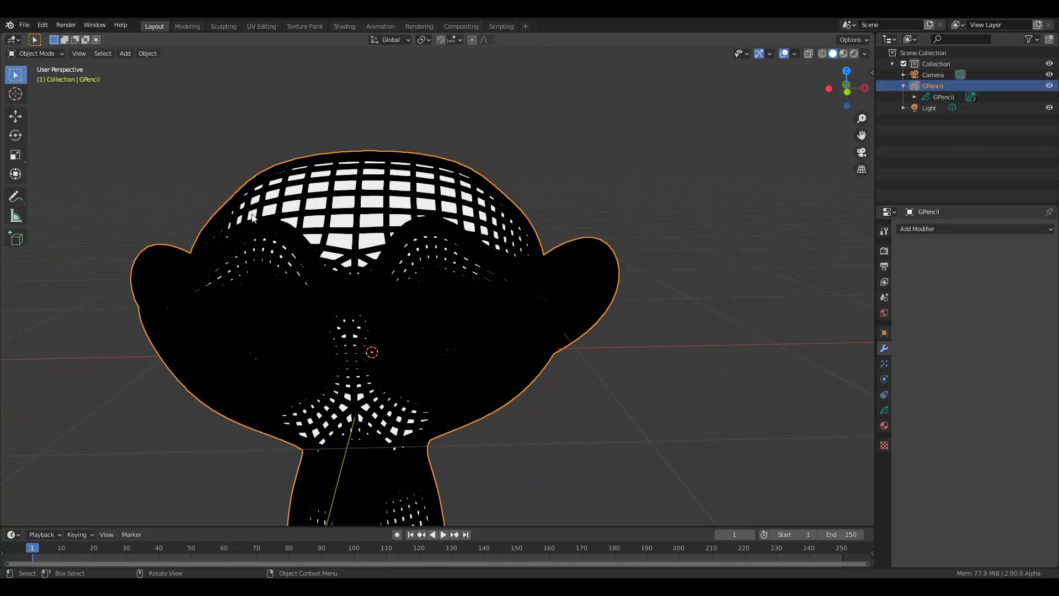
scroll(372, 361, down, 4)
scroll(387, 361, up, 4)
middle_drag(386, 361, 452, 346)
scroll(451, 347, down, 3)
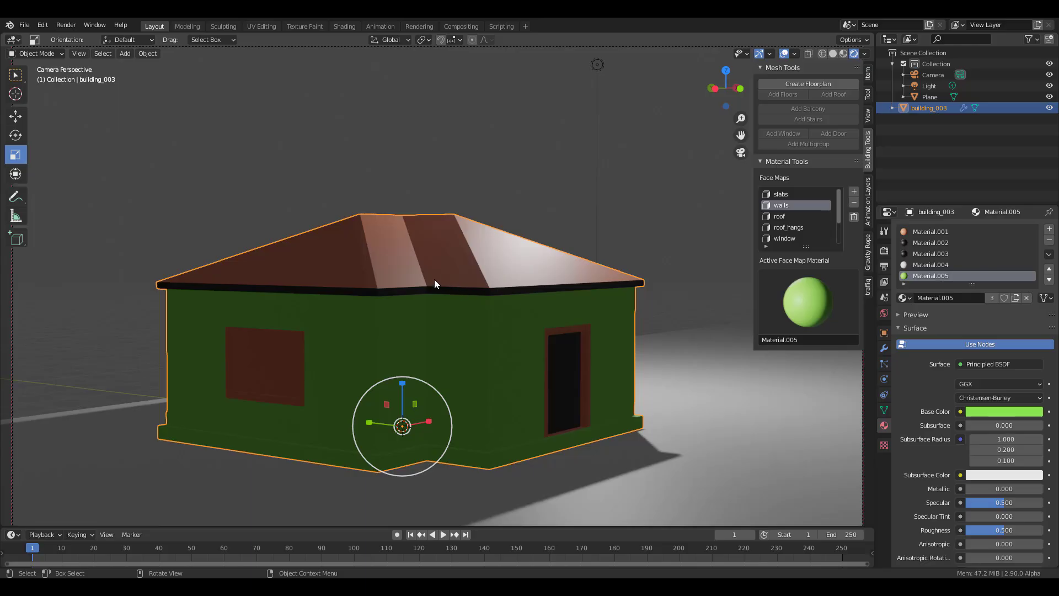
Step: Convert building_003 to Grease Pencil from Curve/Mesh
click(146, 53)
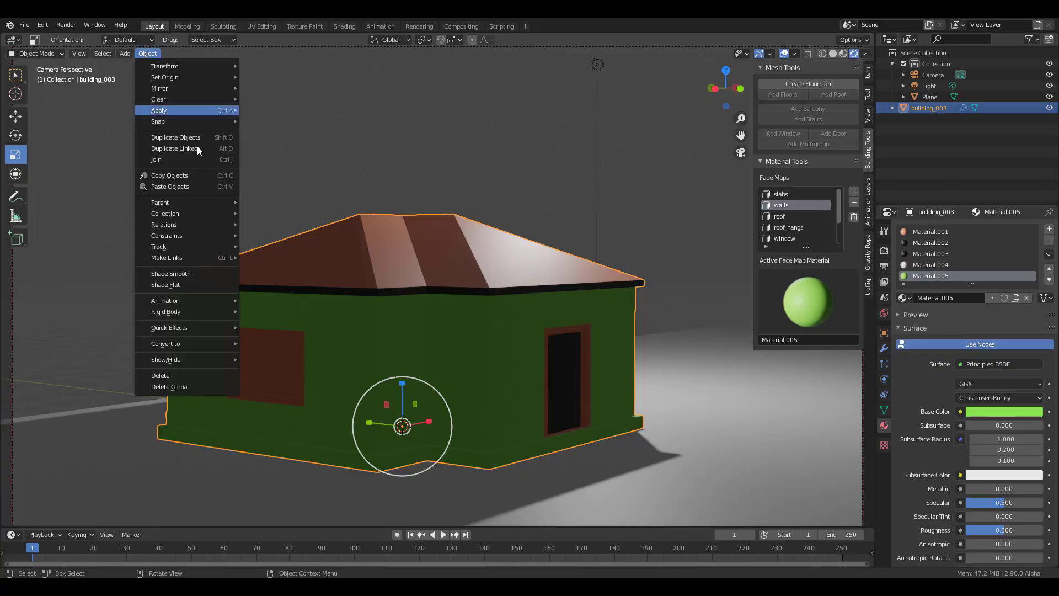
mouse_move(200, 346)
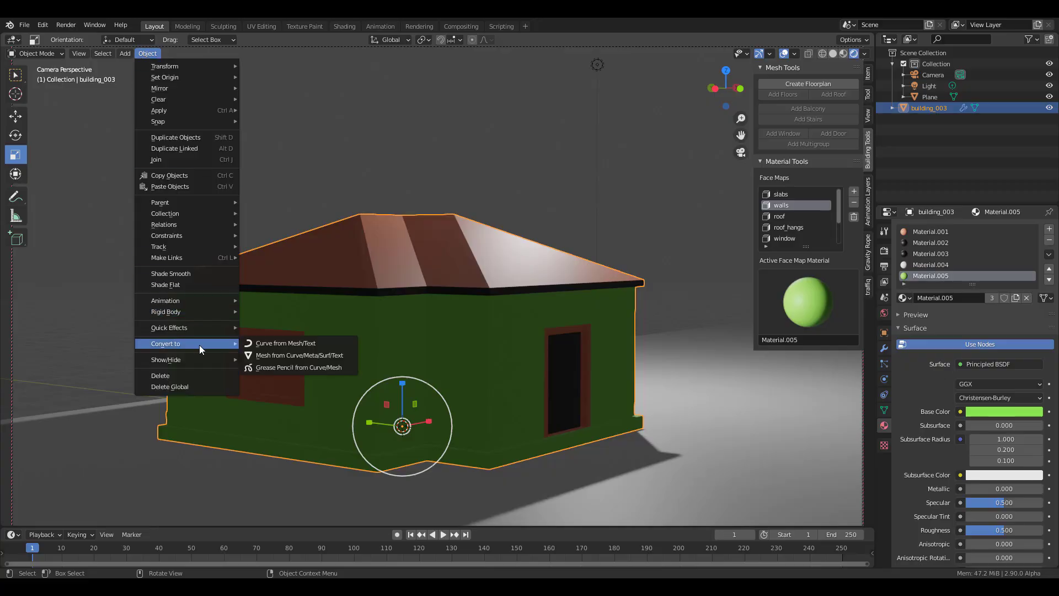
click(304, 366)
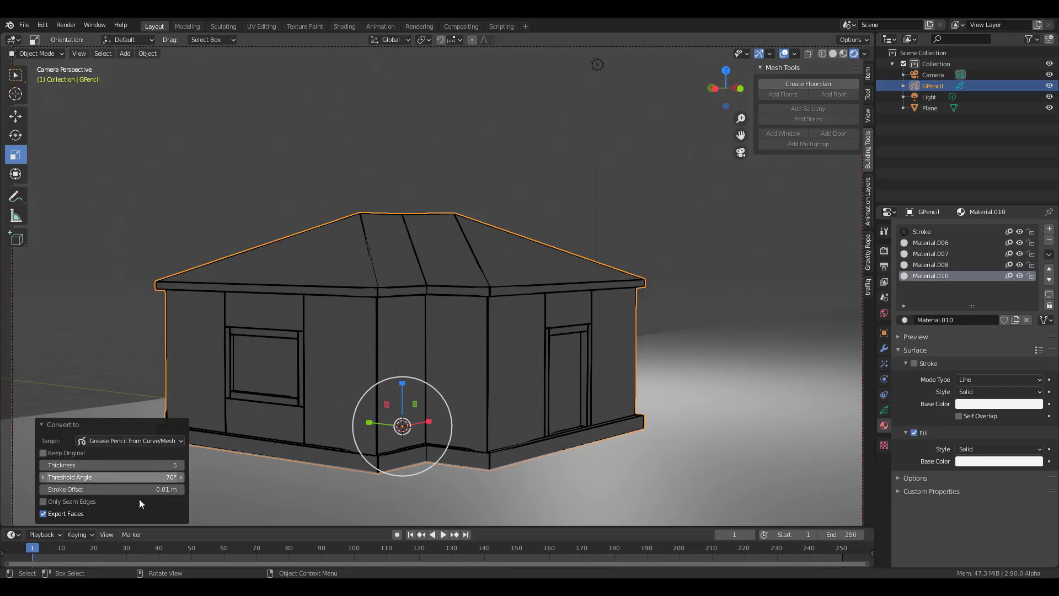
Step: Keep Grease Pencil as the conversion target and toggle Only Seam Edges on, then off
click(130, 442)
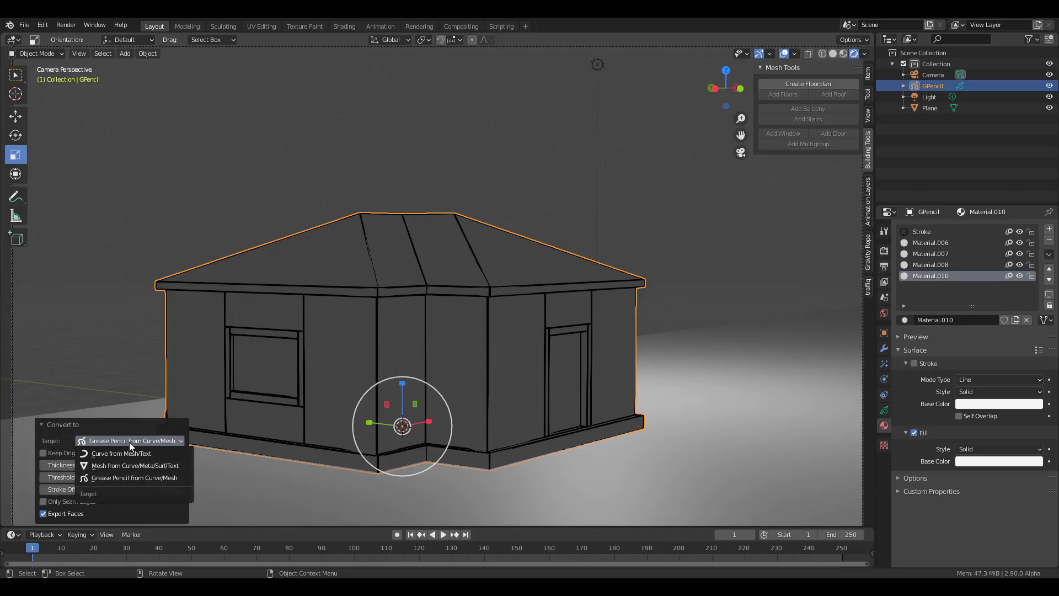
click(47, 436)
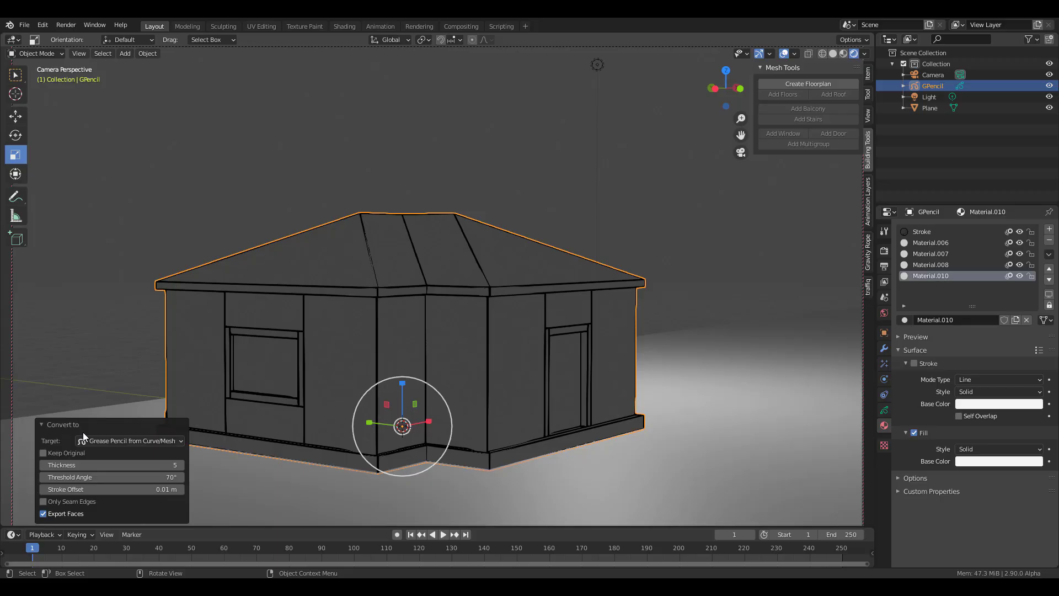
click(61, 505)
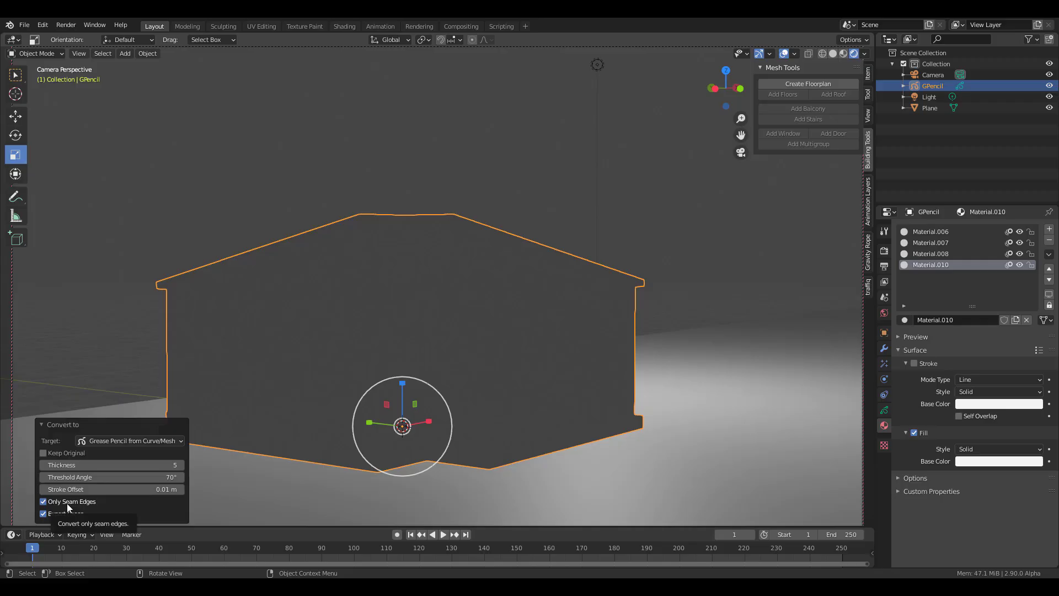
click(68, 504)
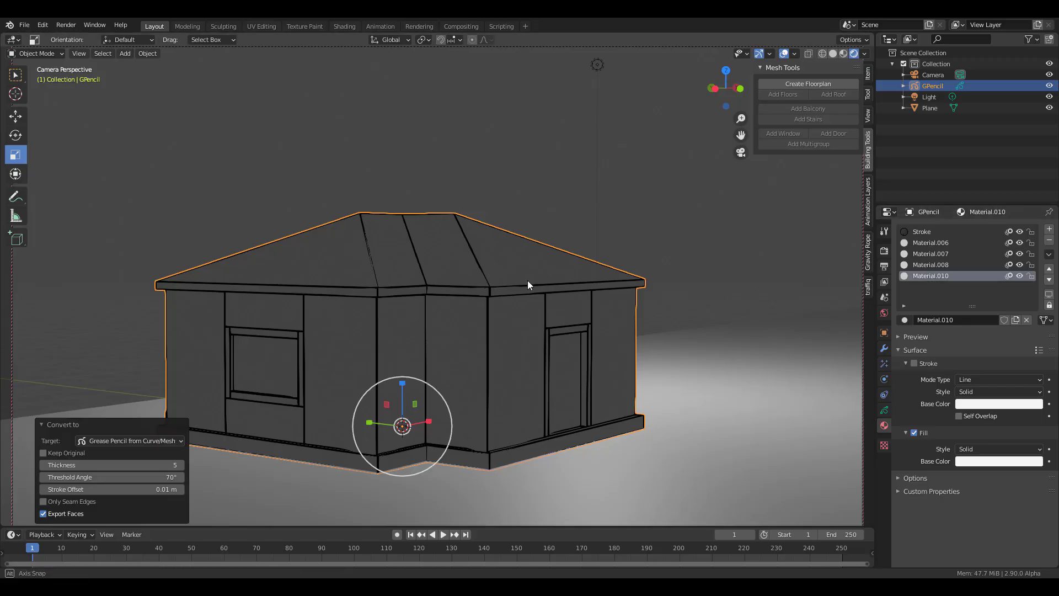
Step: Make Material.008 active, then undo back to the coloured building_003 mesh
mouse_move(527, 281)
middle_down()
mouse_move(479, 277)
mouse_move(522, 280)
middle_up()
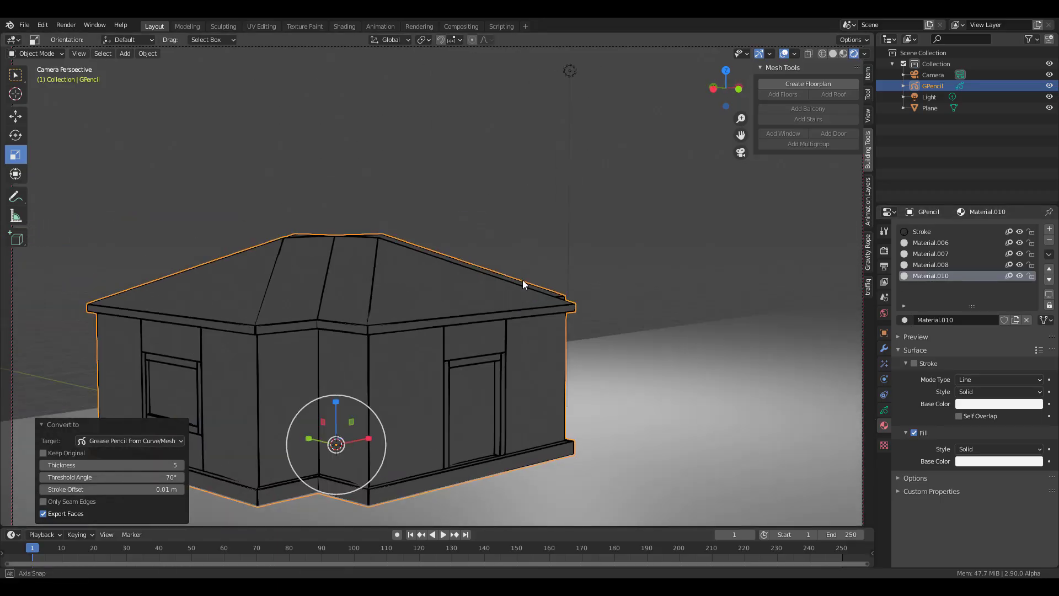
click(936, 266)
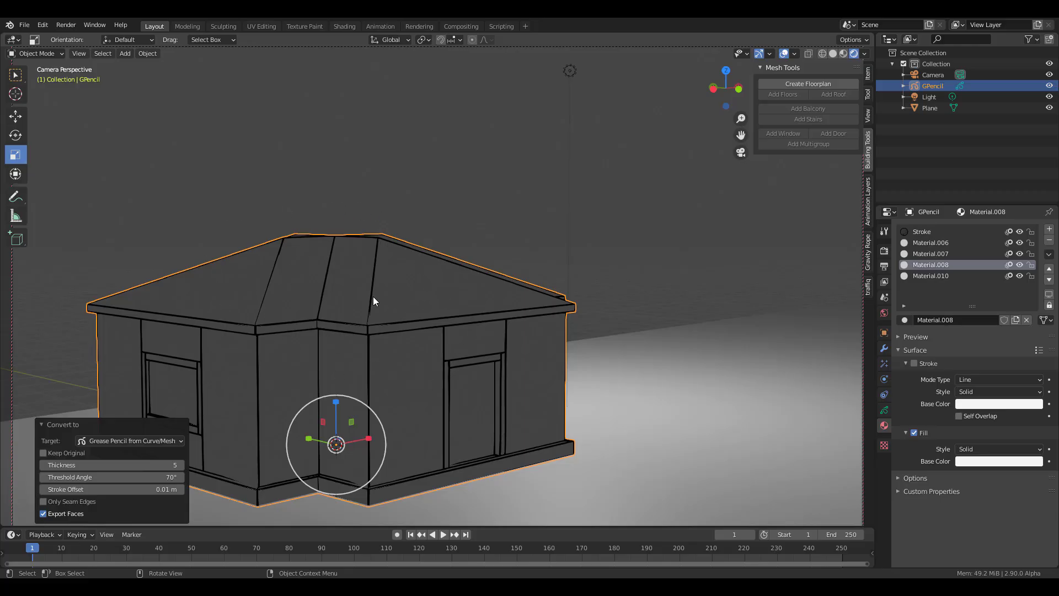
middle_drag(373, 301, 385, 294)
key(ctrl+z)
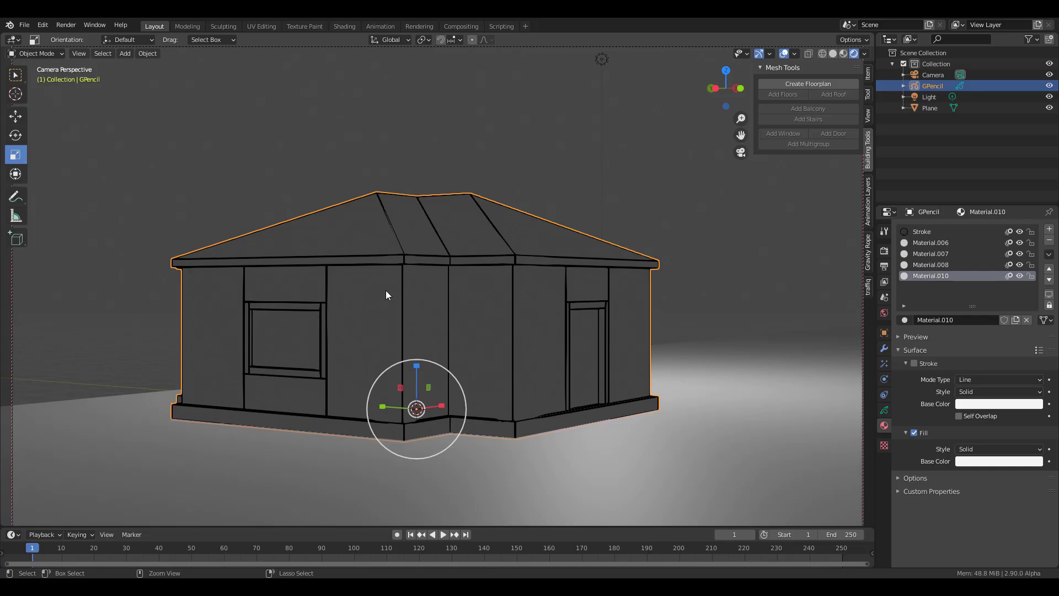
key(ctrl+z)
key(ctrl+z)
key(ctrl+z)
key(ctrl+z)
key(ctrl+z)
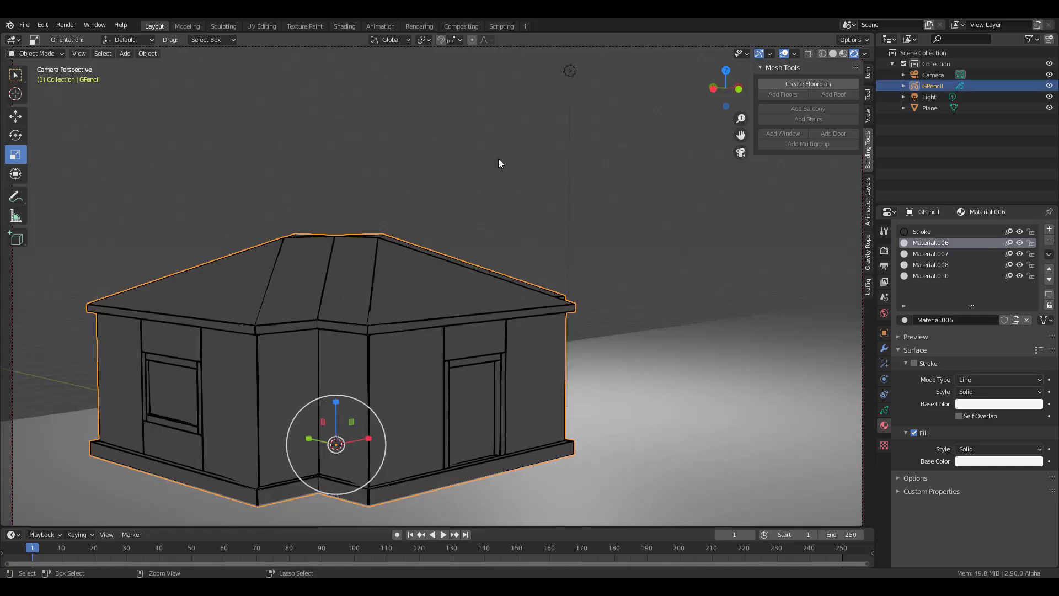
key(ctrl+z)
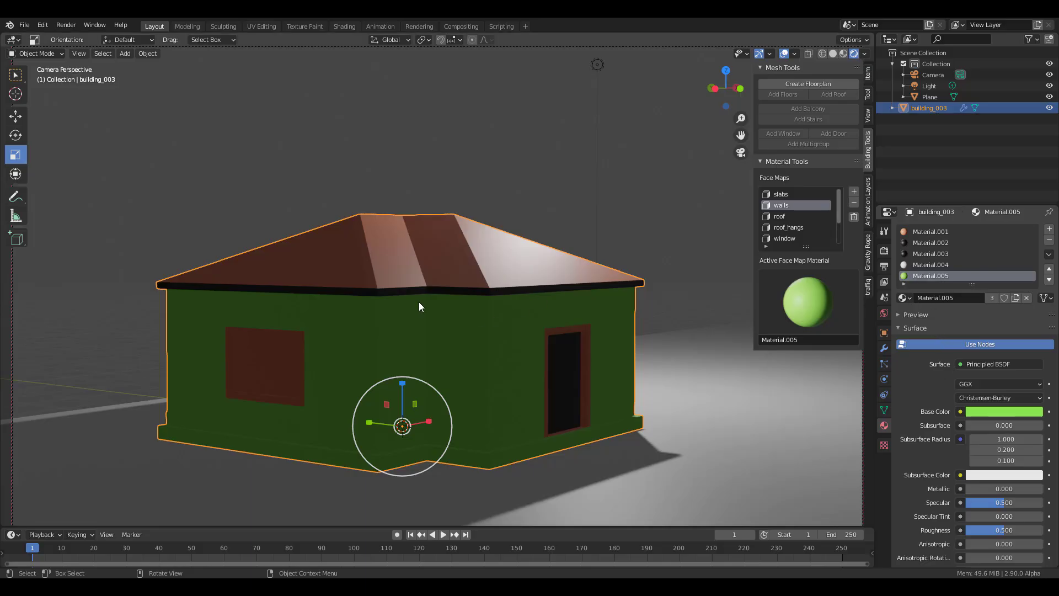
Step: Convert the house to grease pencil again, check its modifiers, then undo the conversion
click(145, 53)
mouse_move(189, 344)
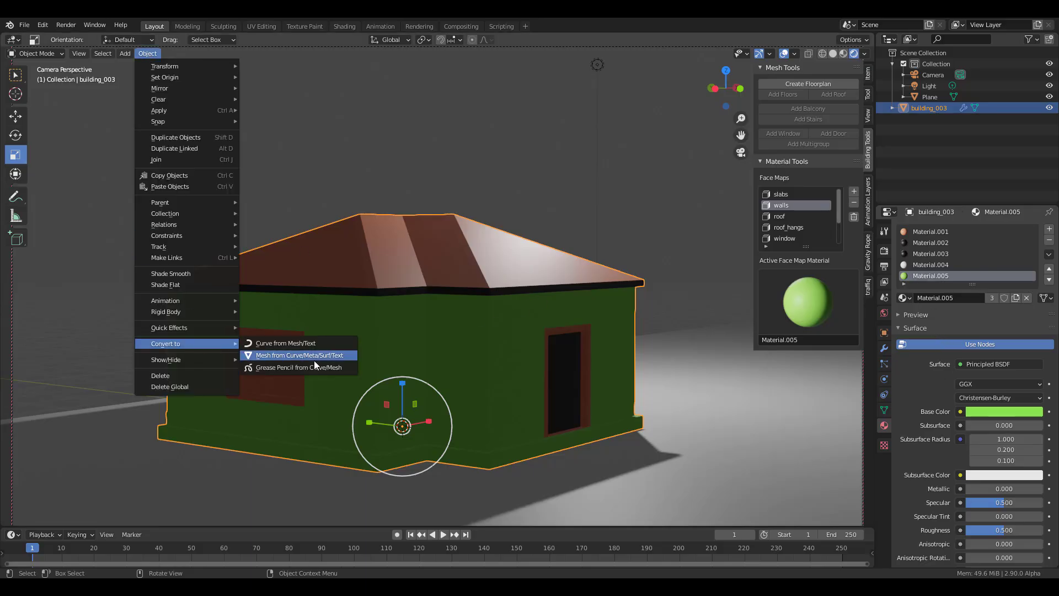
click(316, 367)
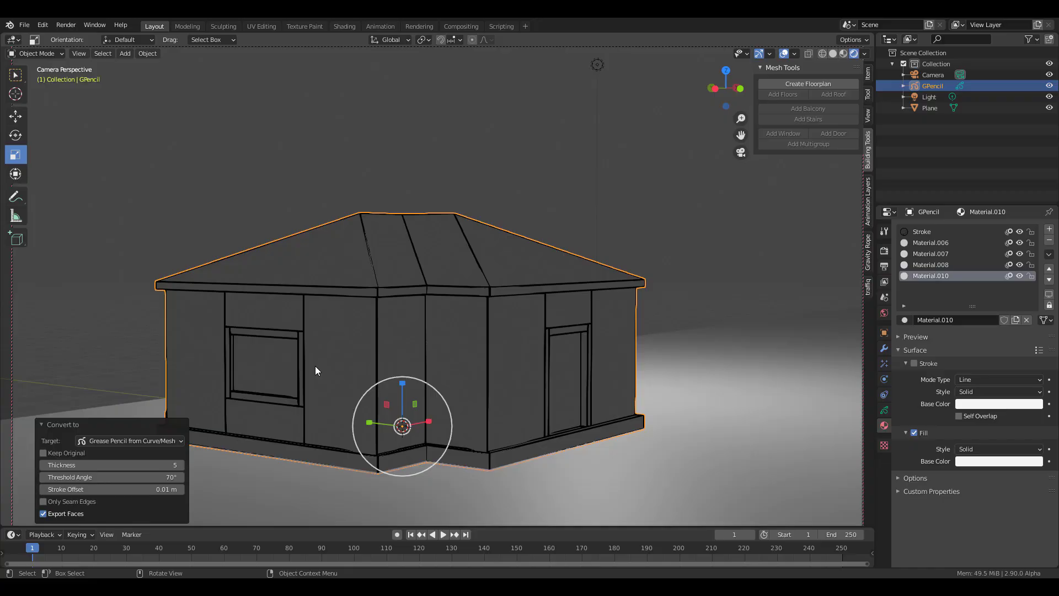
click(885, 349)
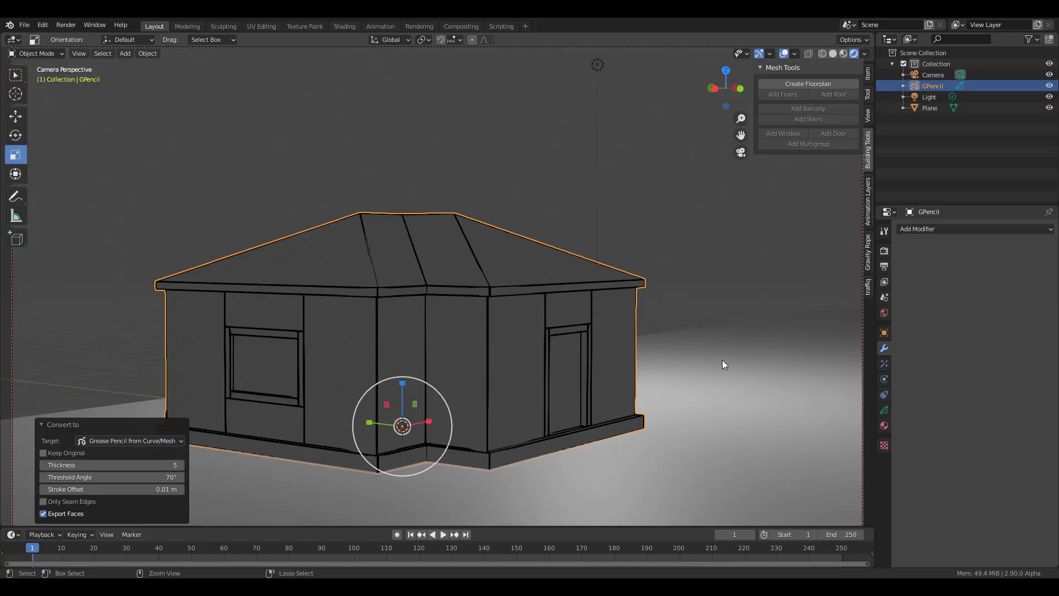
key(ctrl+z)
click(885, 410)
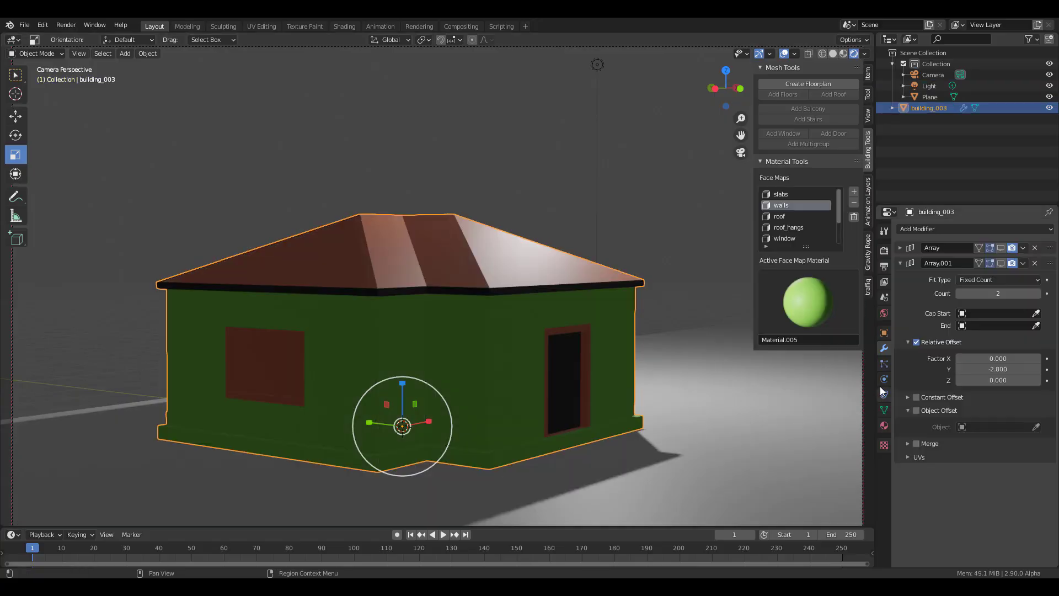
Step: Look along the house rows and hide both Array modifiers in the viewport
middle_drag(607, 381, 470, 379)
scroll(470, 379, down, 4)
scroll(470, 378, up, 3)
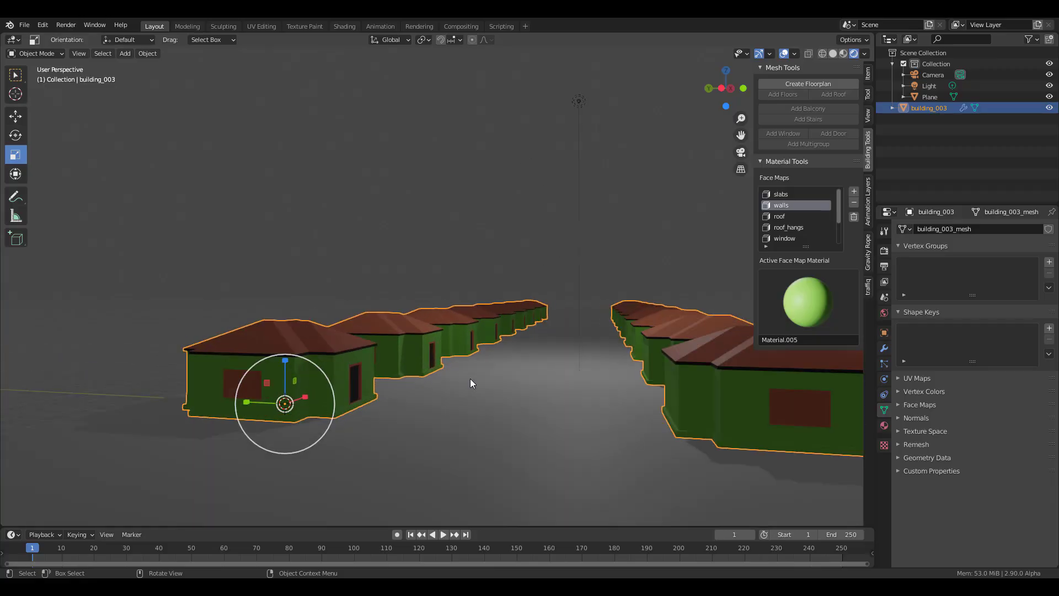
click(885, 350)
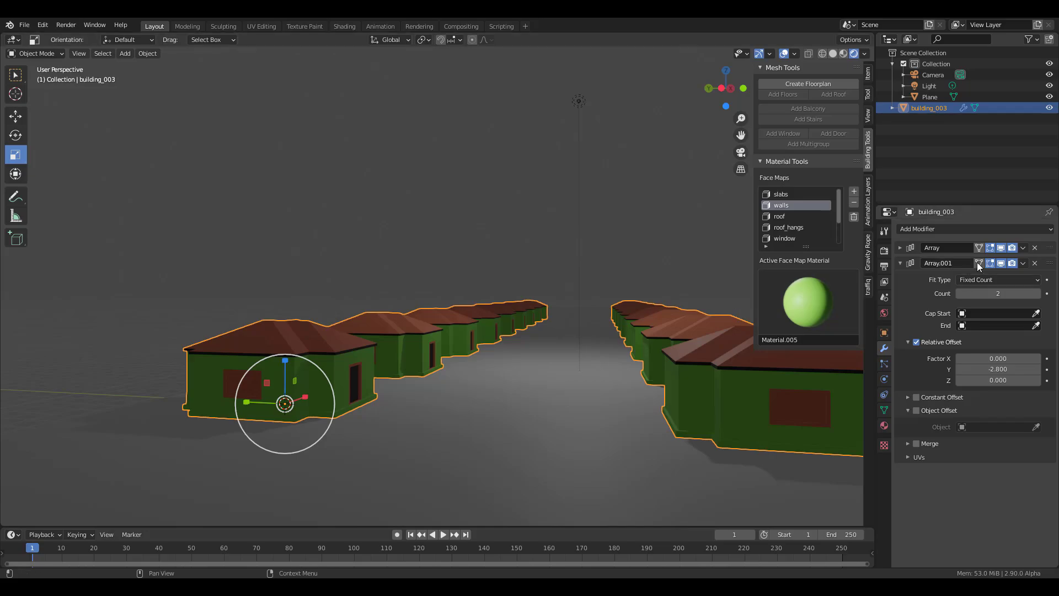
click(1002, 249)
click(1001, 264)
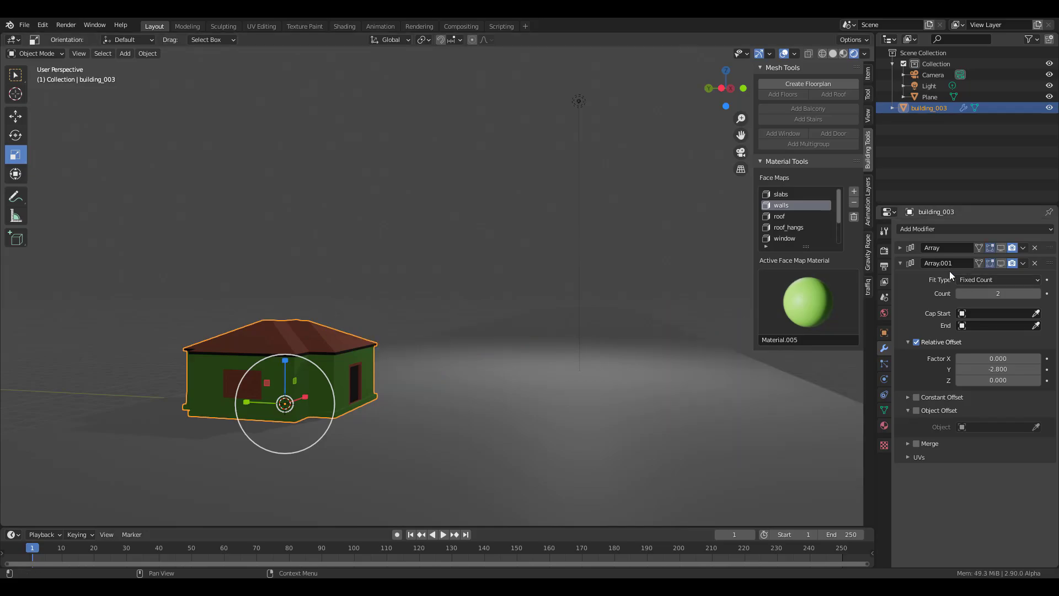
Step: Test-convert the single house, undo, and show both Array modifiers again
click(146, 54)
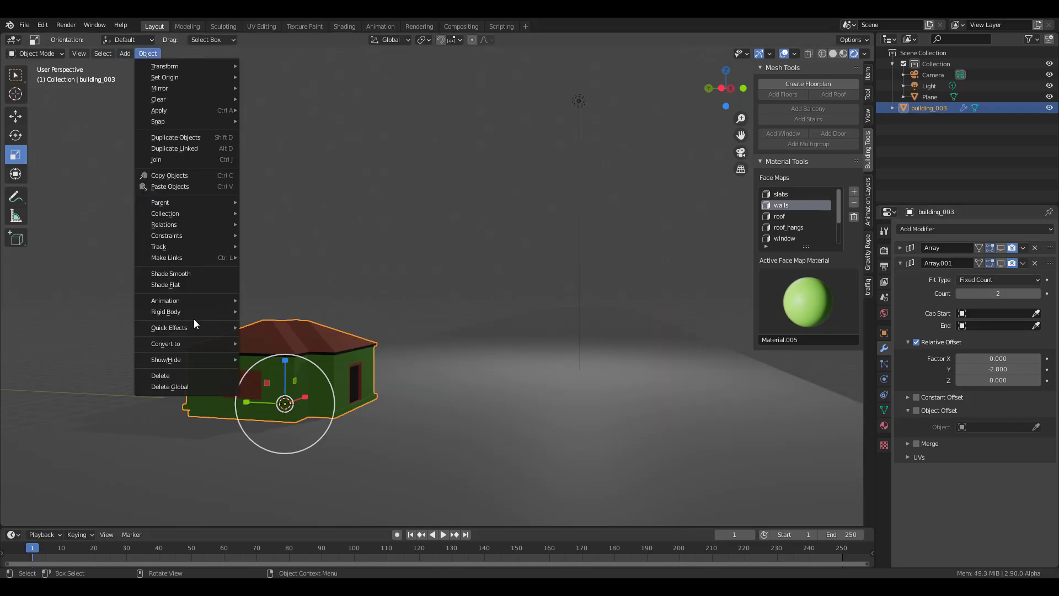
mouse_move(212, 344)
click(306, 370)
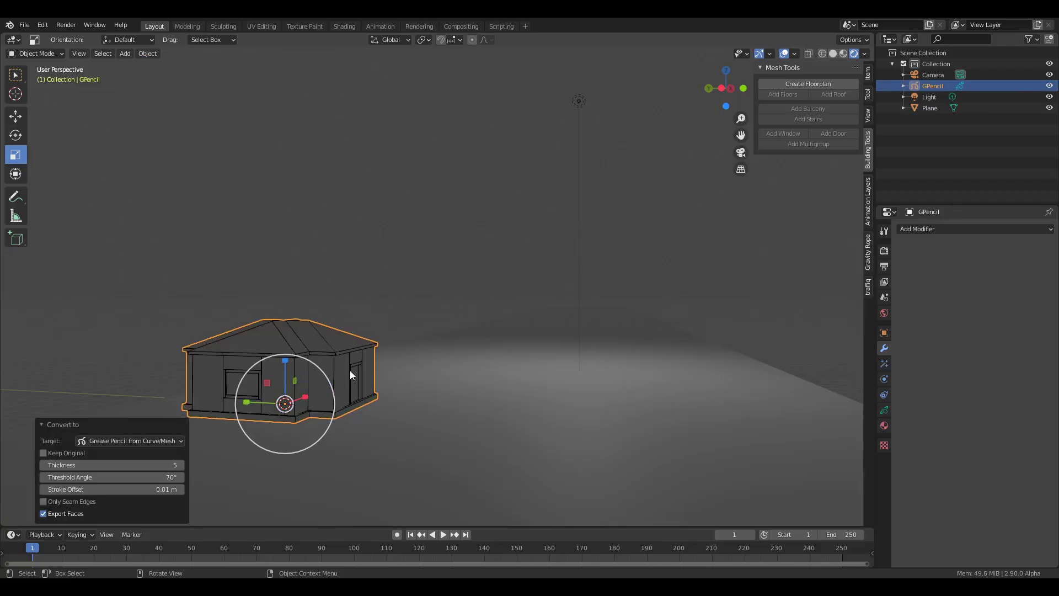
key(ctrl+z)
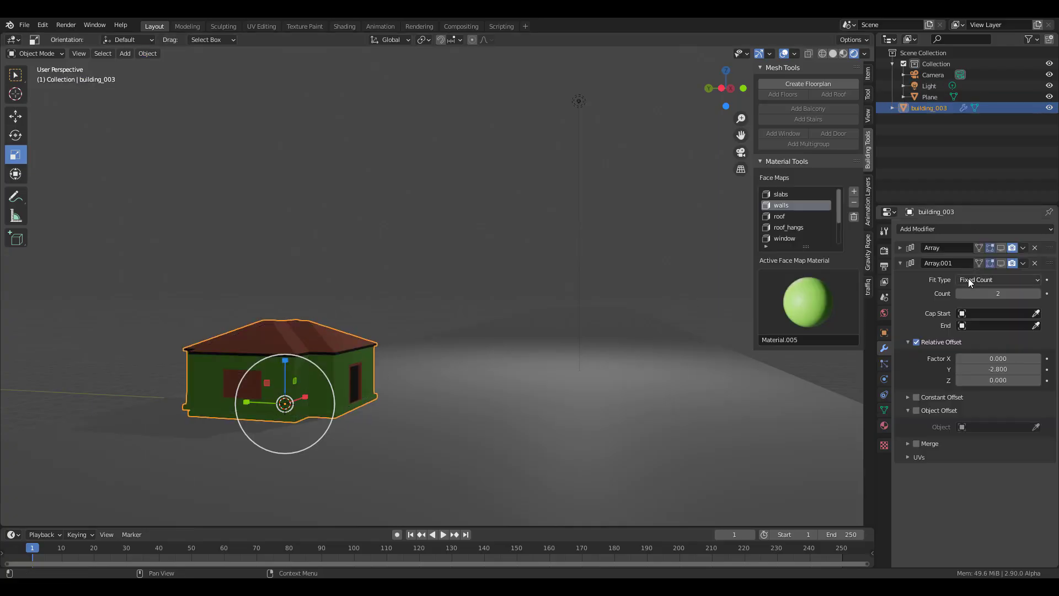
click(1001, 264)
click(1001, 248)
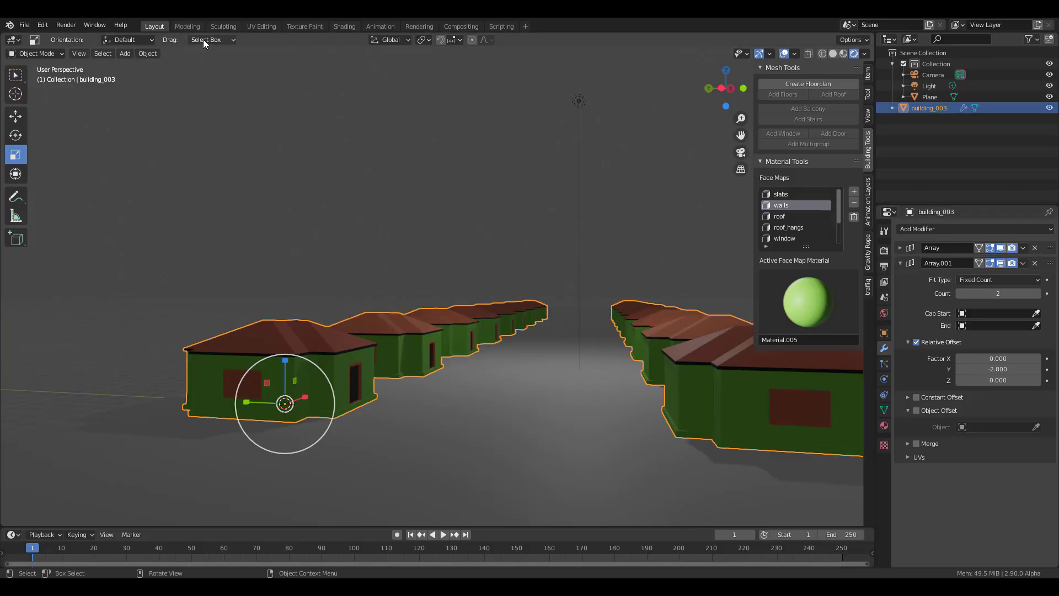
click(148, 53)
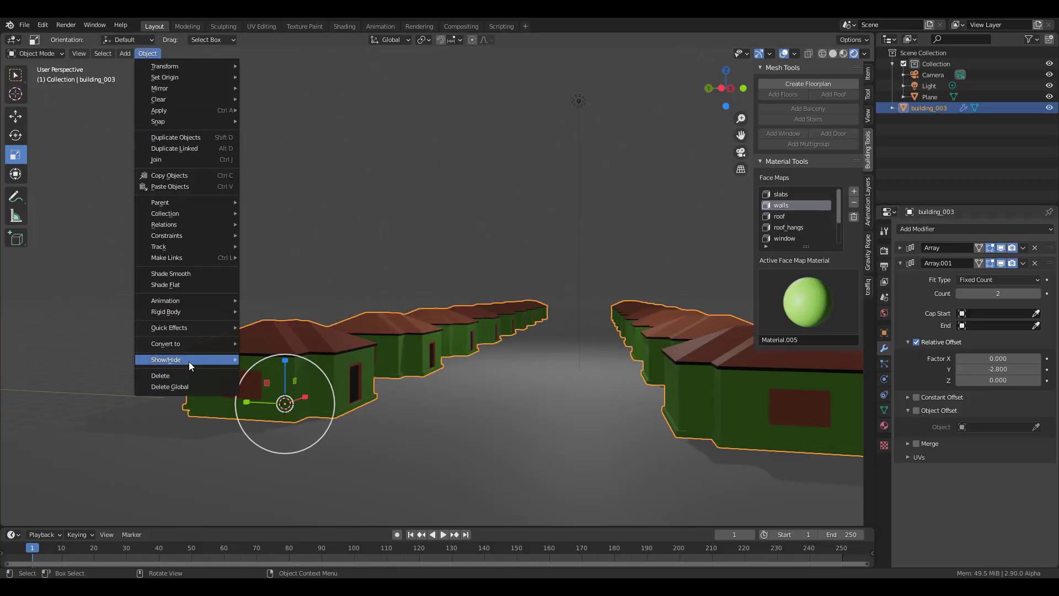
Step: Convert the arrayed house rows to grease pencil and view both rows from above
mouse_move(197, 343)
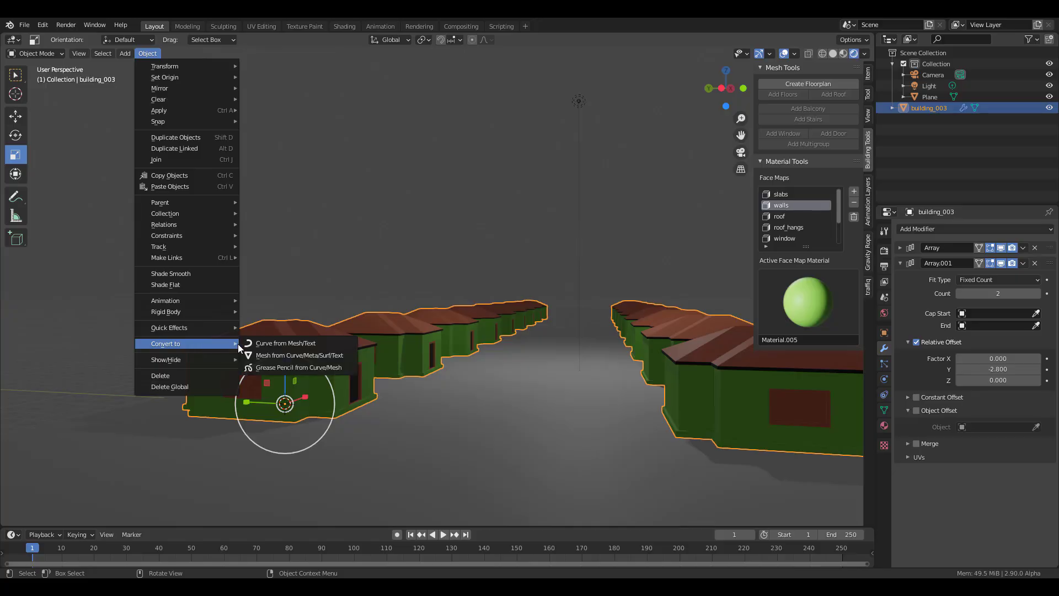
click(317, 368)
scroll(547, 380, up, 2)
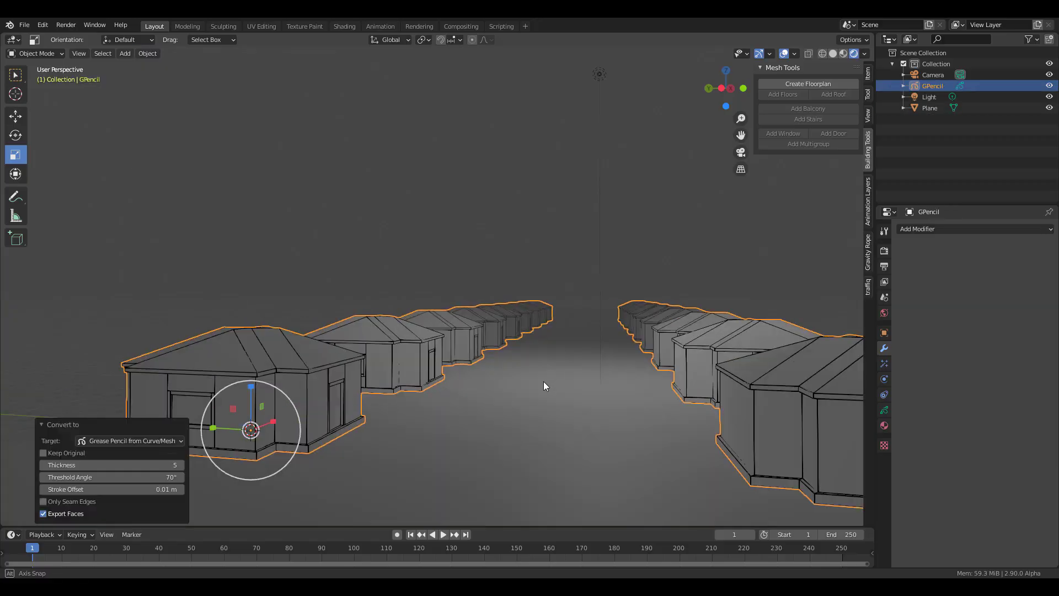
middle_drag(544, 382, 529, 357)
Step: Select the grease pencil house rows and look down the street between them
click(559, 155)
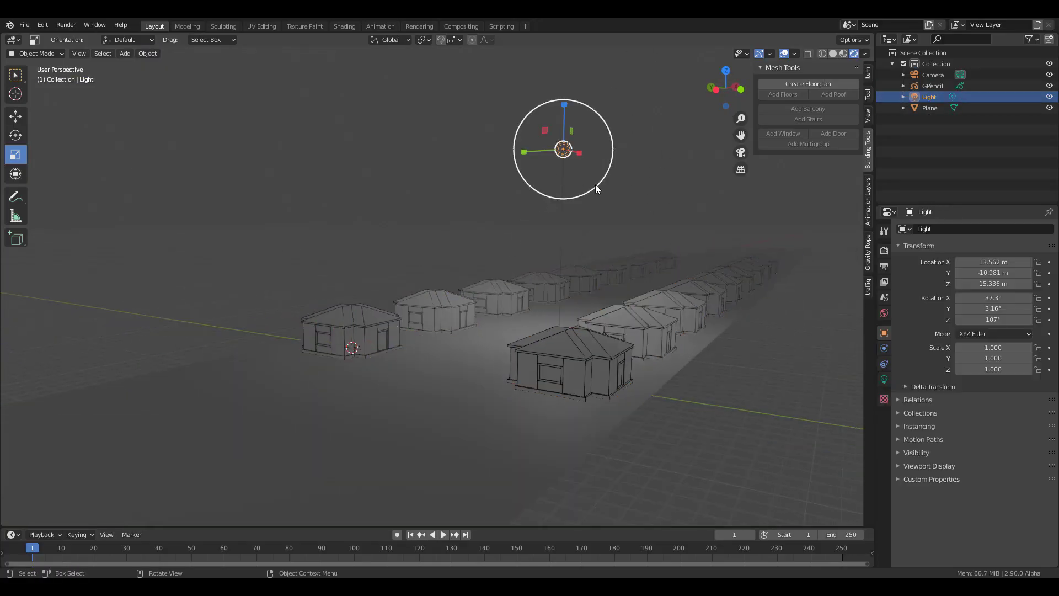
middle_drag(595, 184, 545, 340)
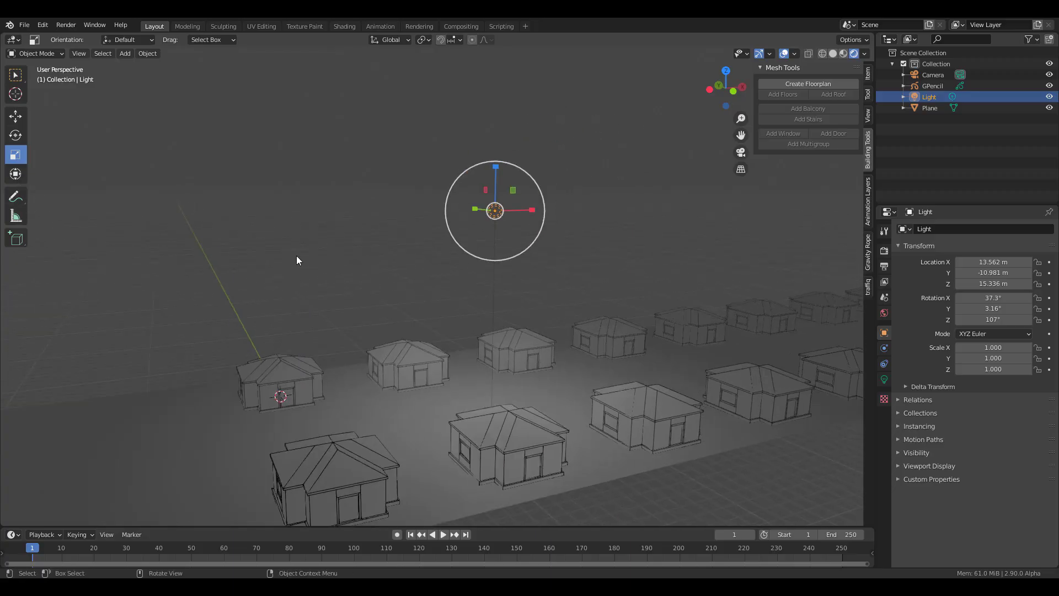
click(300, 393)
middle_drag(300, 392, 383, 425)
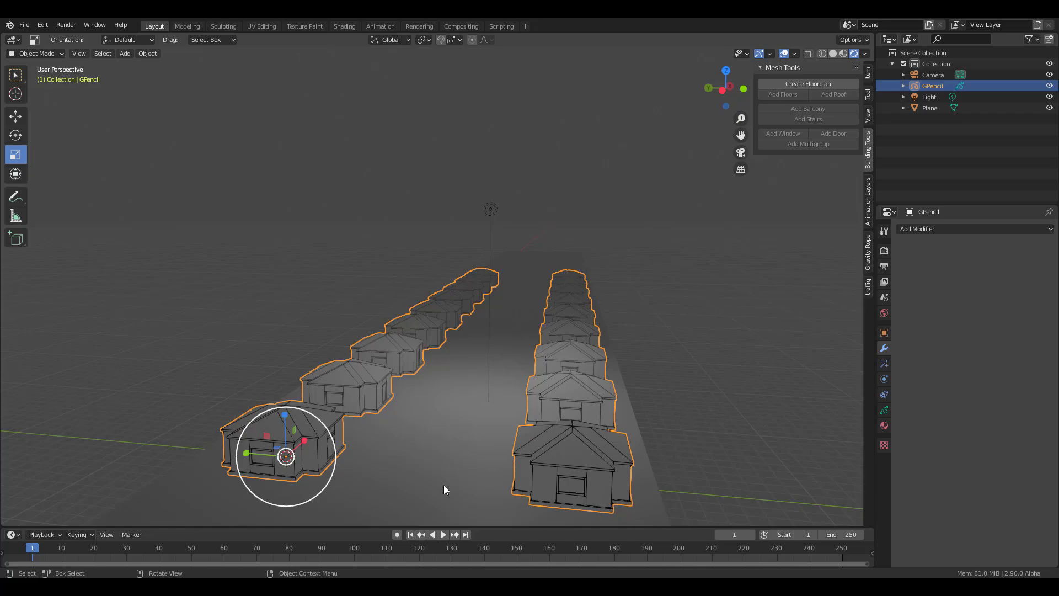
Step: Recolour the fills: Material.010 pink, Material.008 salmon, Material.007 lavender
click(884, 424)
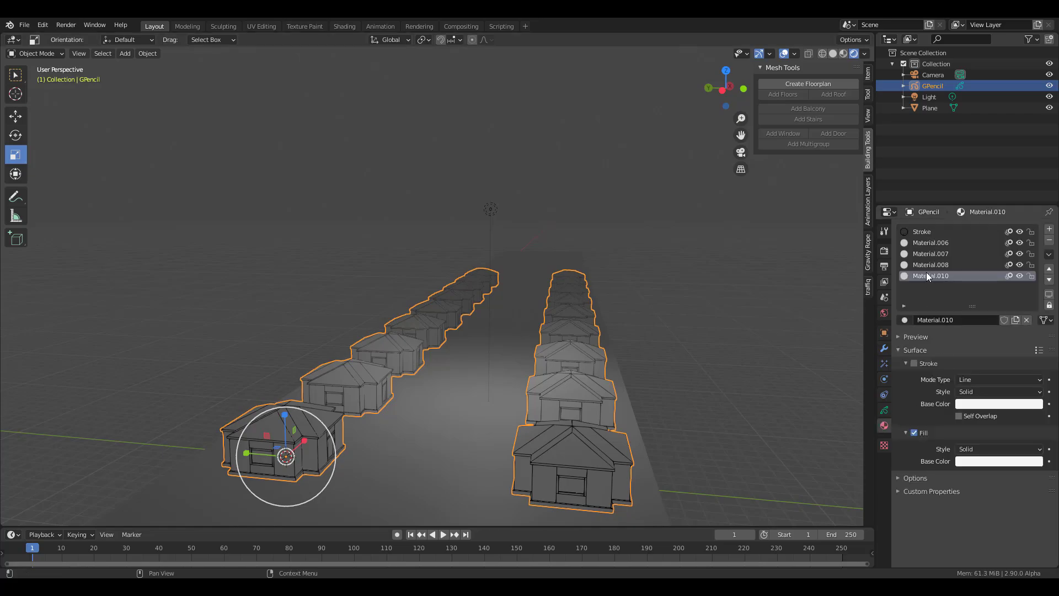
click(980, 461)
click(1000, 363)
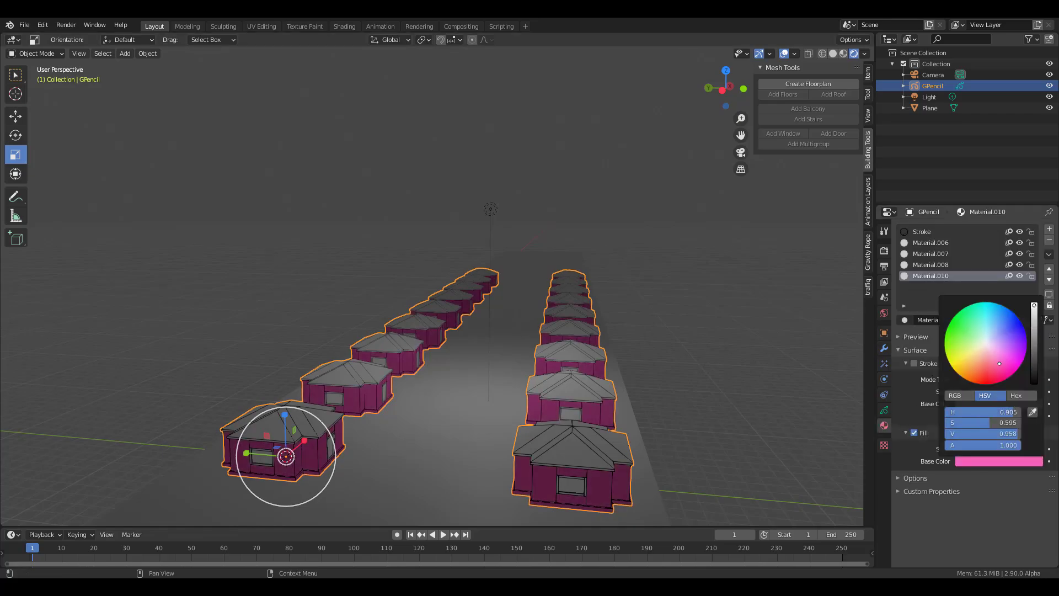
click(940, 264)
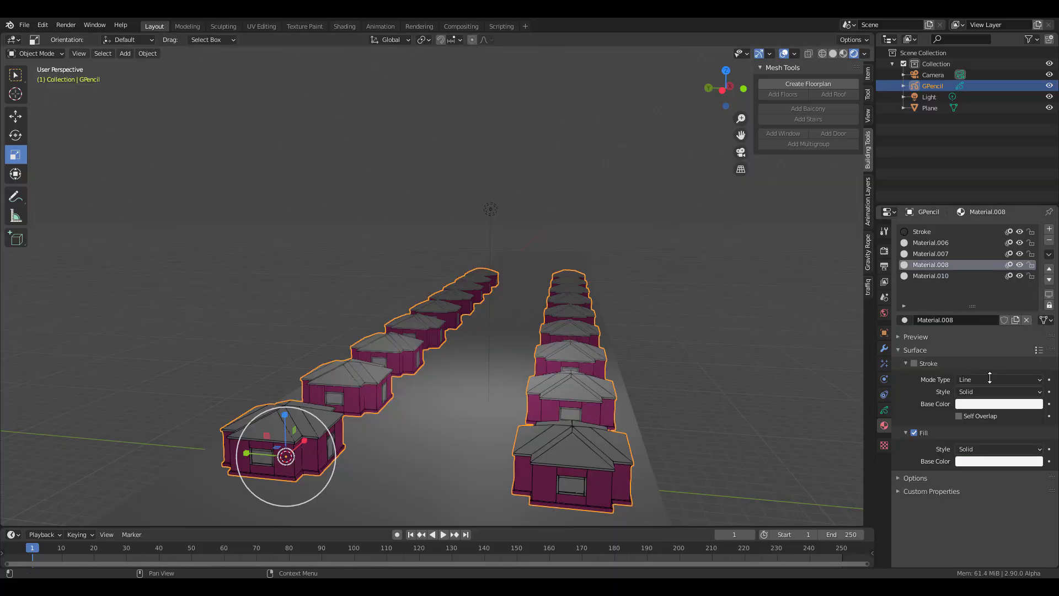
click(994, 461)
drag(997, 353, 982, 359)
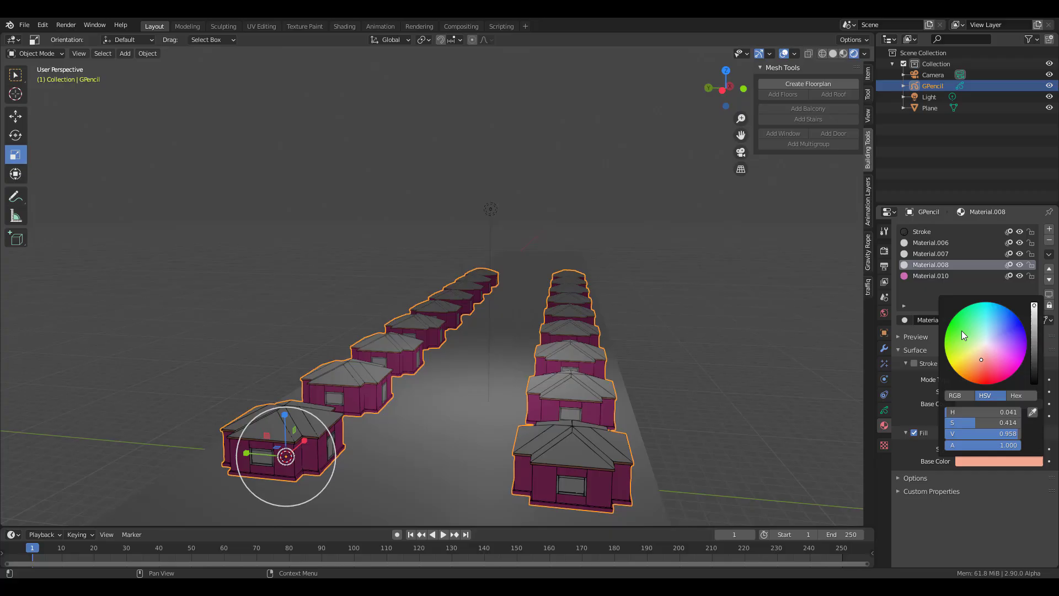
click(932, 254)
click(993, 461)
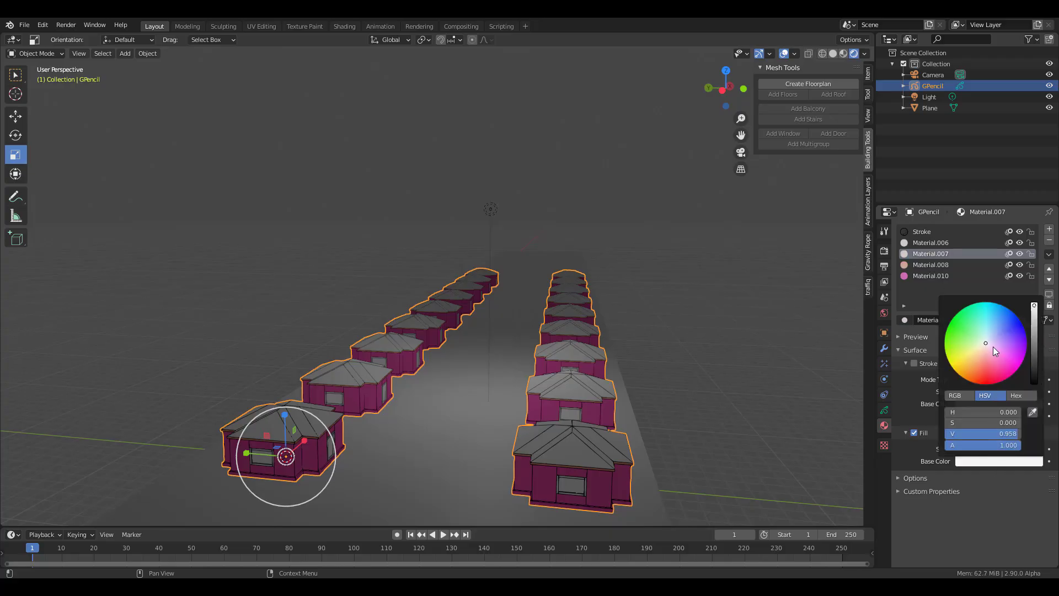
drag(994, 346, 993, 340)
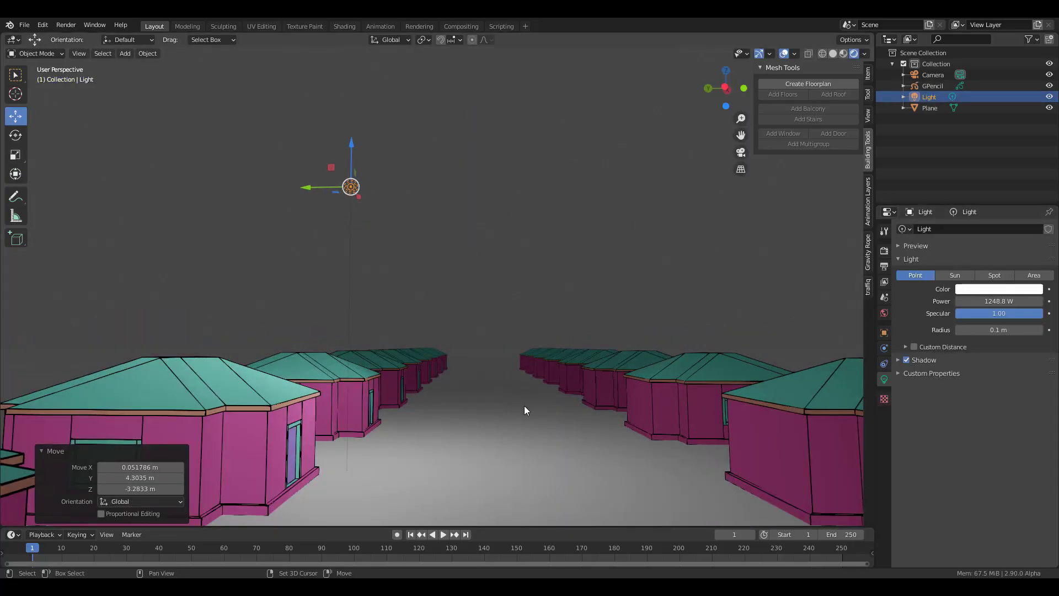
Step: Reposition the light above the street among the houses, trying an area light before keeping a point light
shift+middle_drag(525, 411, 486, 349)
drag(322, 129, 296, 315)
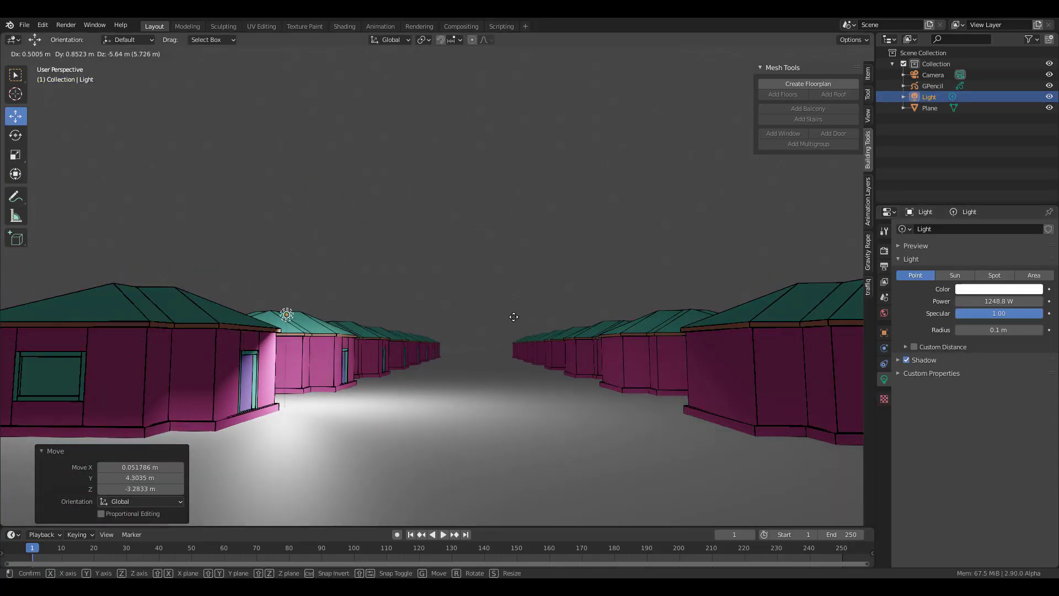
drag(514, 317, 551, 189)
click(1034, 275)
drag(565, 227, 601, 337)
click(916, 275)
Step: In an enlarged World shader editor, add a Sky Texture node feeding the Background colour
drag(36, 528, 33, 389)
click(14, 397)
click(44, 525)
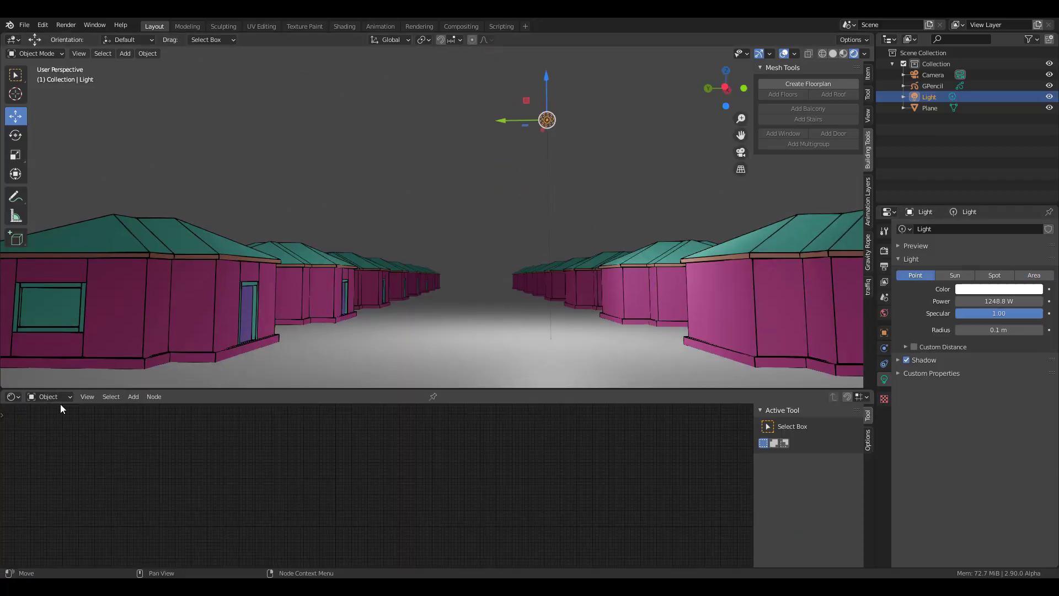
click(50, 423)
scroll(420, 514, up, 8)
key(shift+a)
click(391, 448)
text(sky)
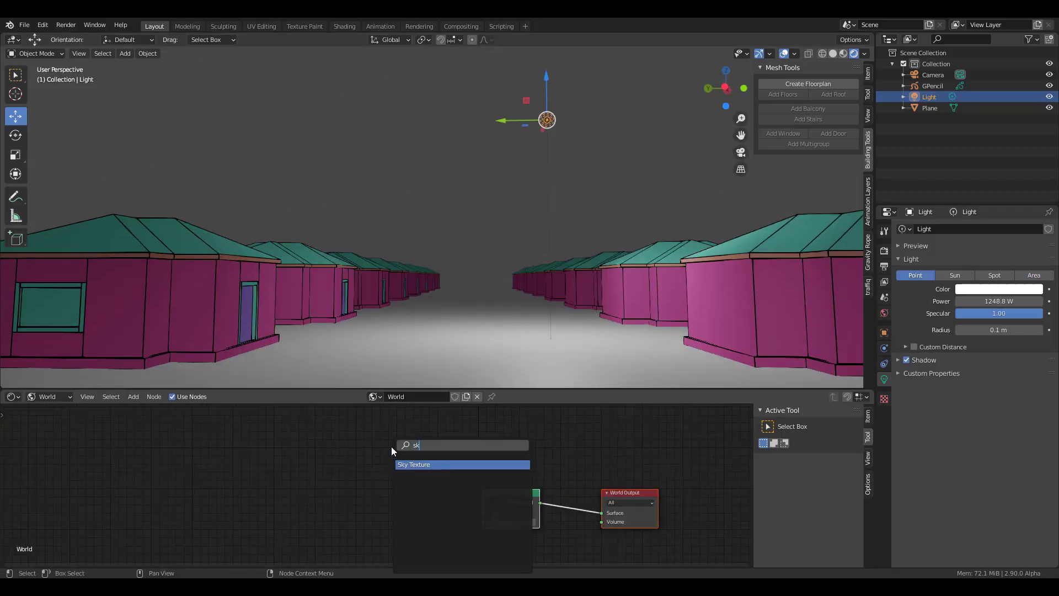
key(Return)
click(382, 460)
drag(443, 473, 482, 513)
Step: Set the render engine to Cycles
click(885, 251)
click(987, 229)
click(979, 268)
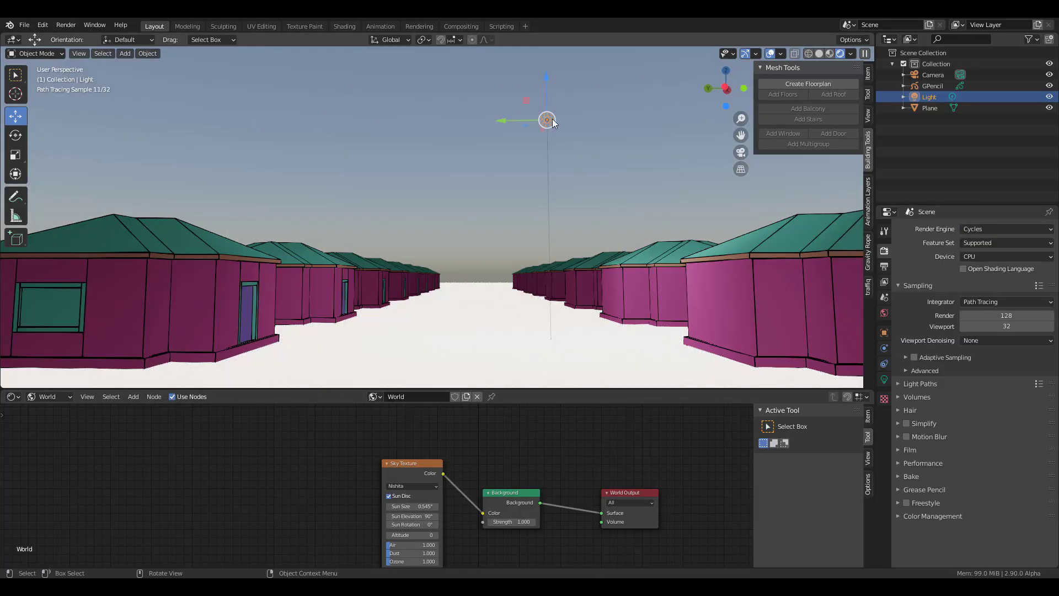
Step: Nudge the point light left and set its power to 0 W
drag(551, 119, 517, 128)
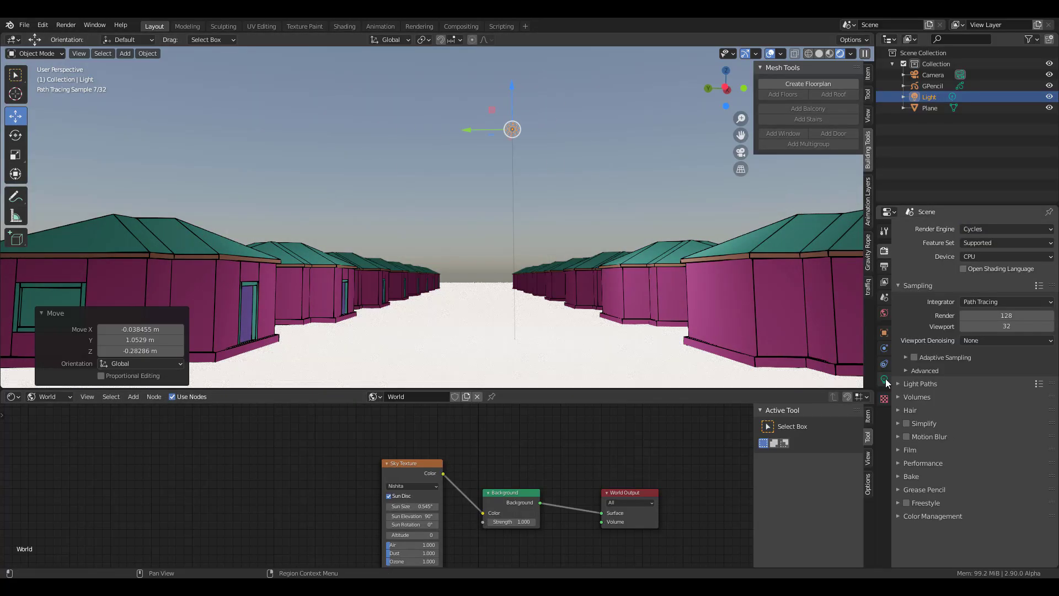
click(885, 379)
double_click(1011, 302)
text(0)
key(Return)
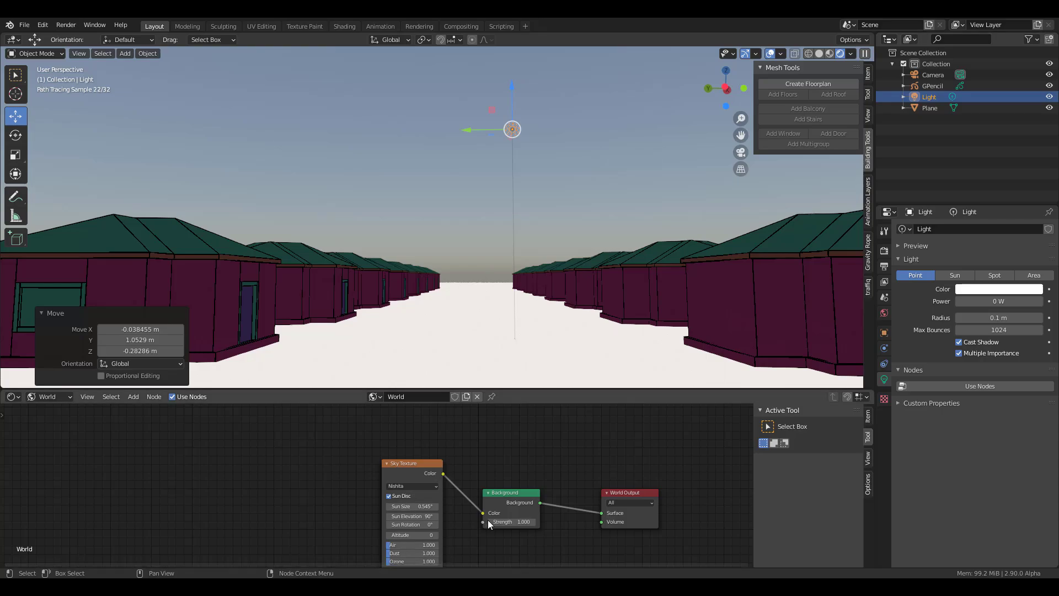
Step: Try the Hosek/Wilkie sky model, then return the Sky Texture to Nishita
middle_drag(419, 486, 436, 441)
scroll(436, 440, up, 5)
click(432, 428)
click(436, 440)
click(411, 471)
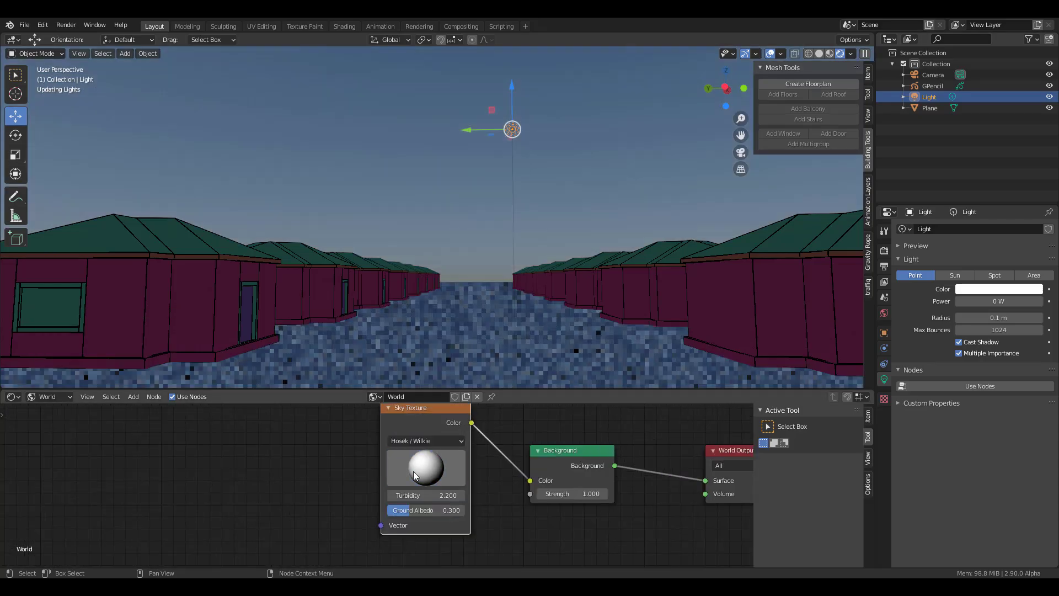
drag(508, 389, 508, 440)
click(425, 466)
click(413, 507)
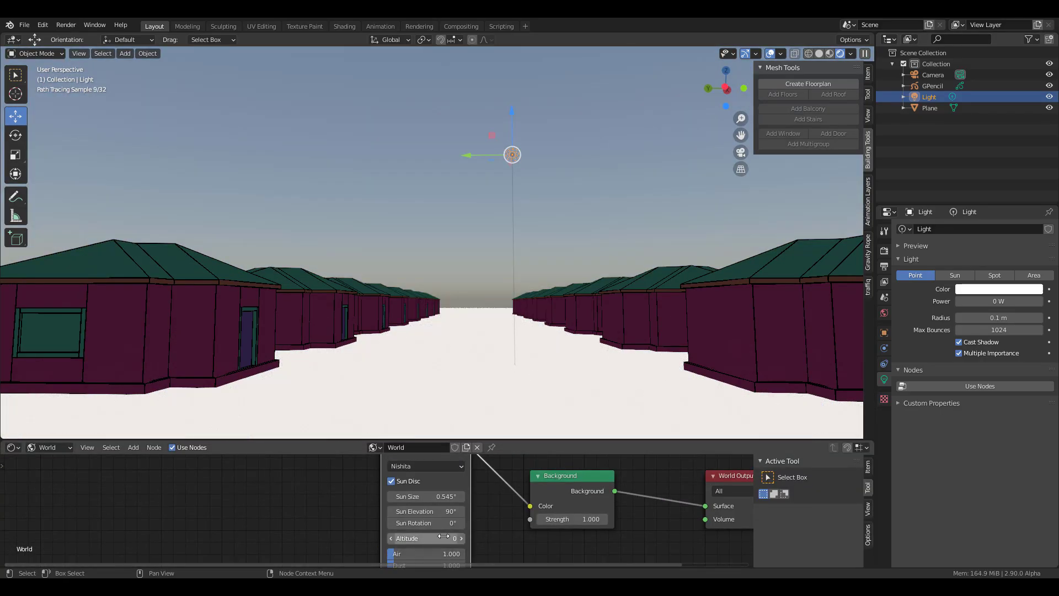
Step: Hide the light and set a larger sun, 52° rotation, altitude 0 and higher air for an orange sky
click(1050, 97)
drag(422, 496, 452, 523)
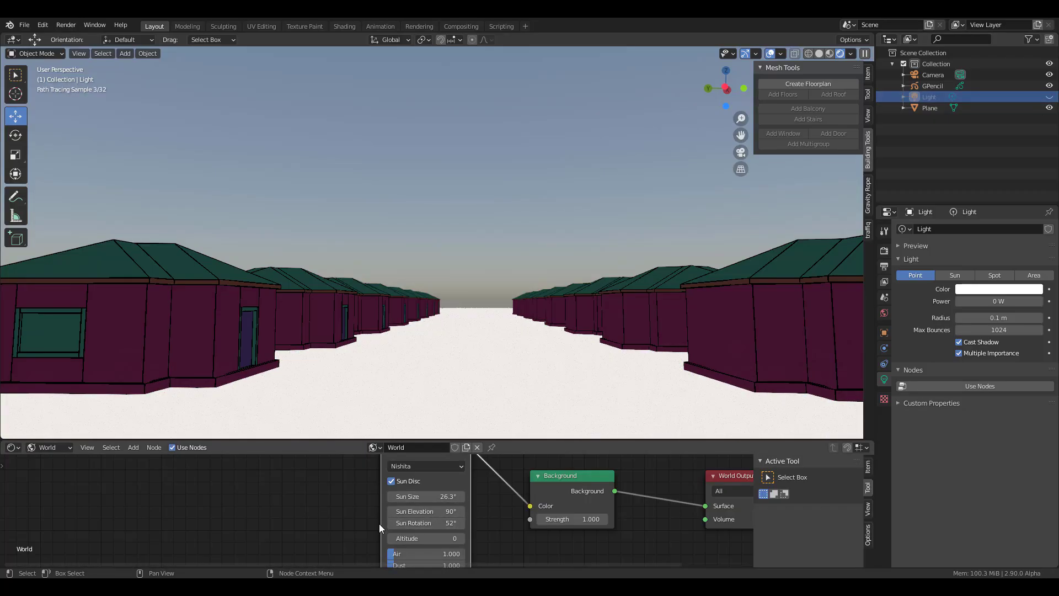
click(423, 539)
click(412, 512)
drag(406, 554, 447, 554)
scroll(534, 329, up, 4)
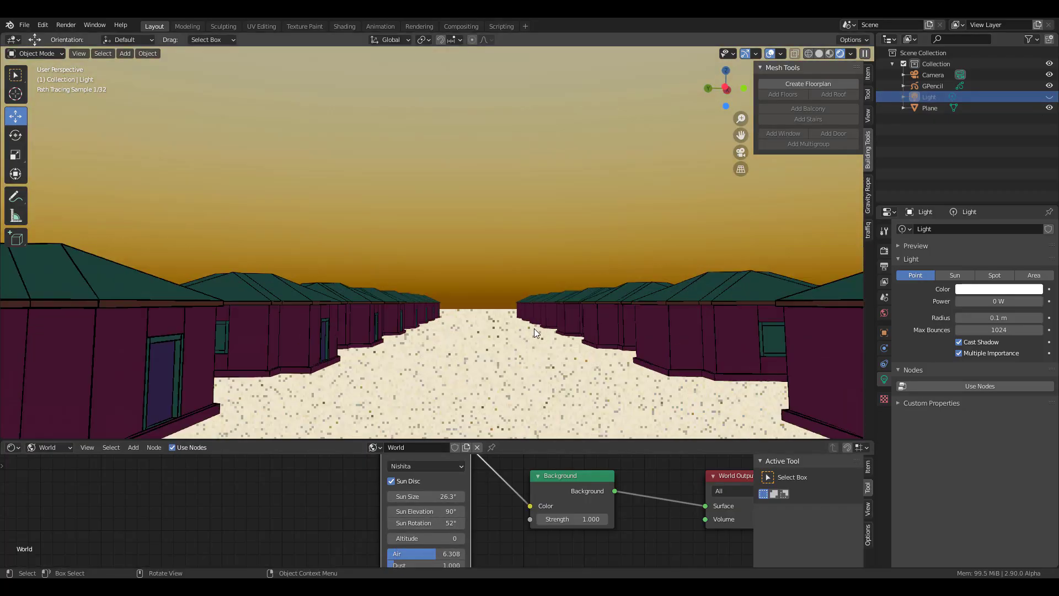
middle_drag(548, 305, 67, 360)
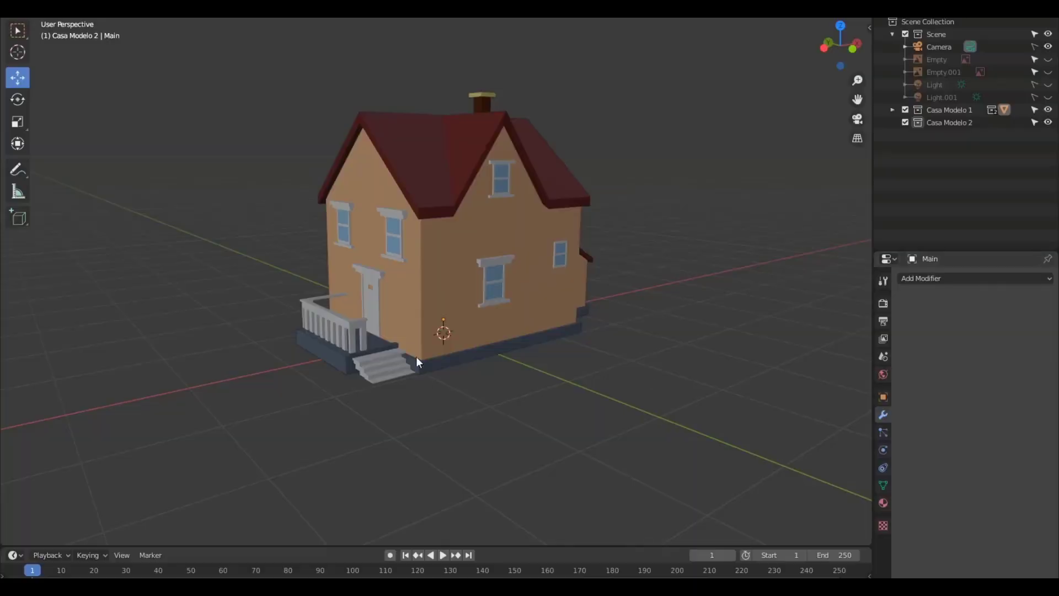
Step: Select the two-story house and convert it with Convert to > Grease Pencil from Curve/Mesh
click(497, 248)
middle_drag(399, 275, 223, 265)
key(Tab)
key(Tab)
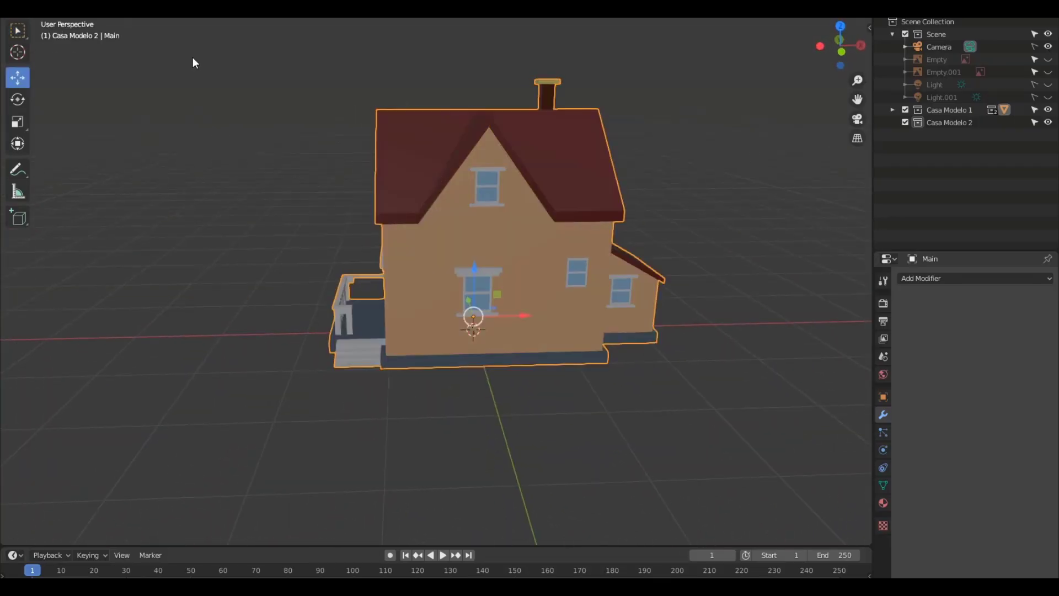
right_click(231, 101)
mouse_move(253, 334)
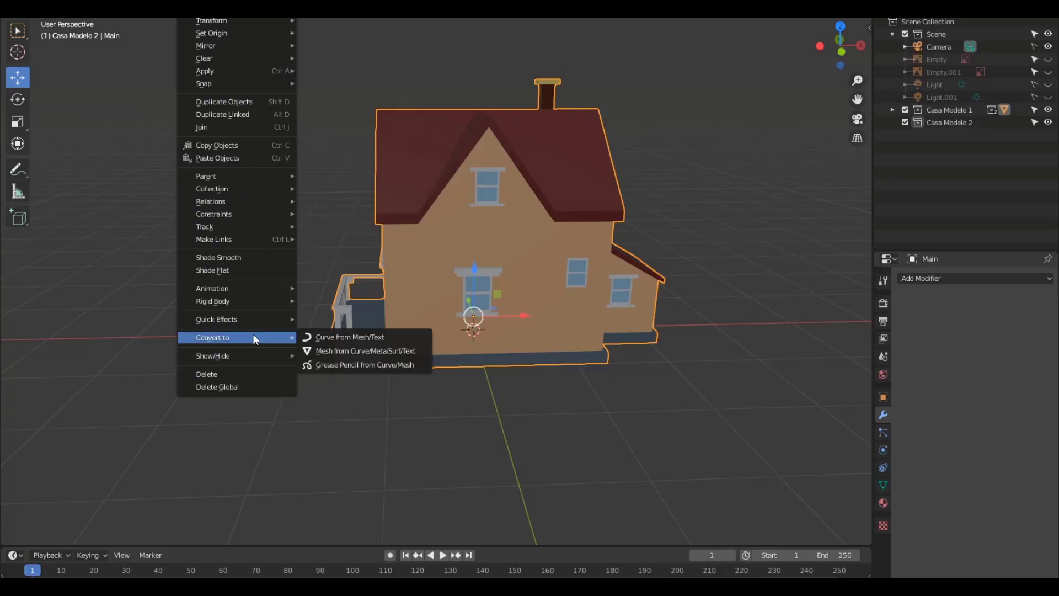
click(344, 363)
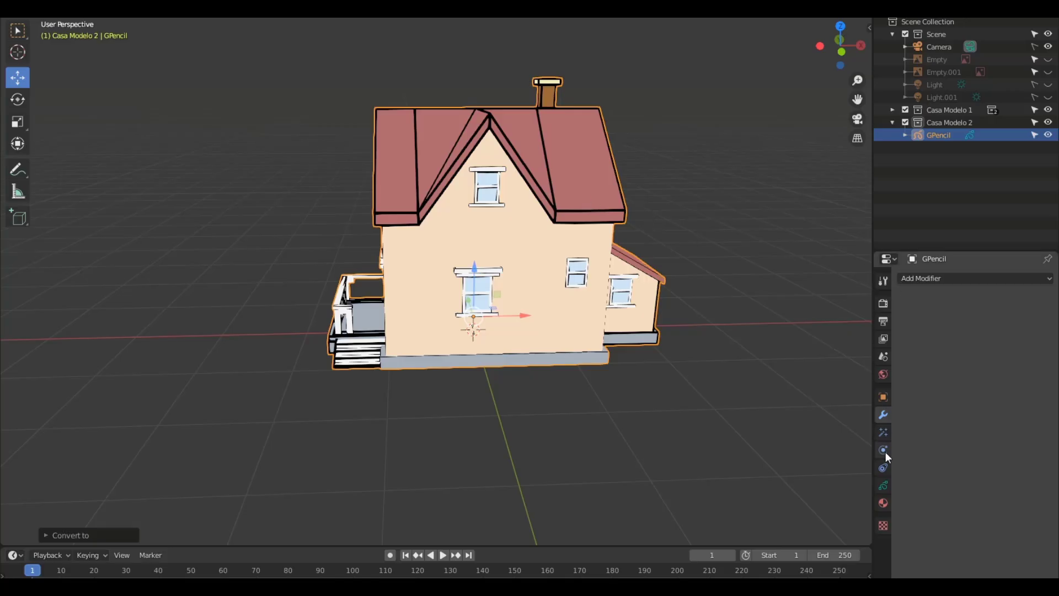
Step: Hide and reshow the Lines and Fills grease pencil layers to check each one
click(883, 486)
click(1015, 320)
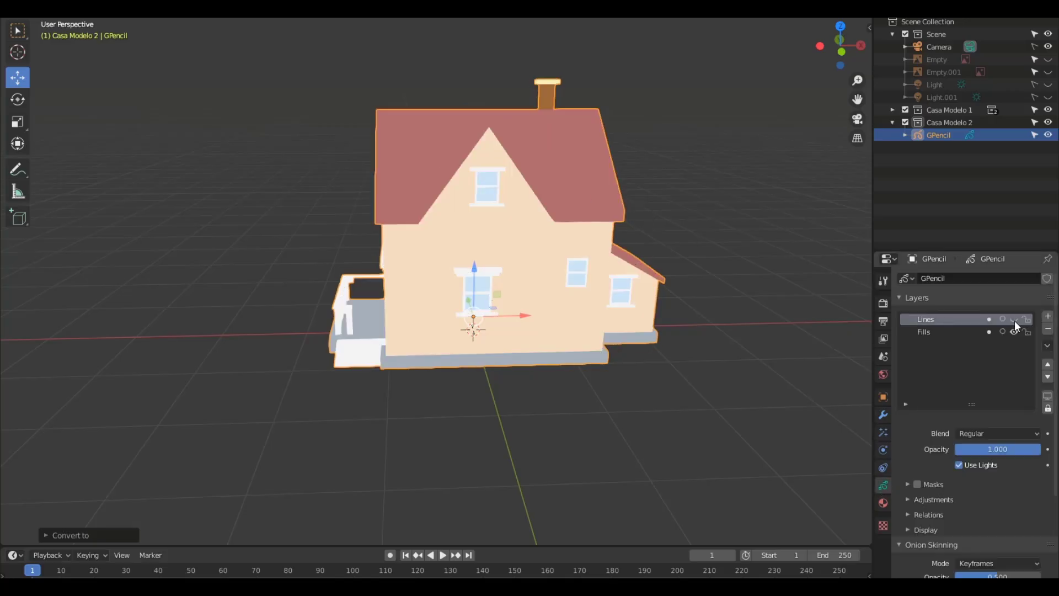
click(1014, 320)
click(1014, 332)
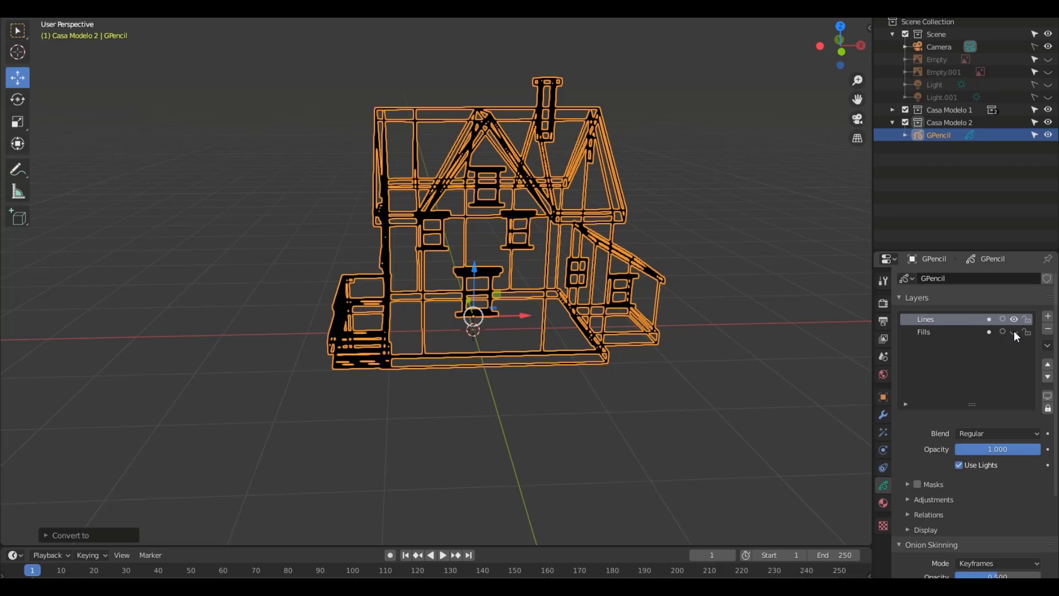
click(1014, 331)
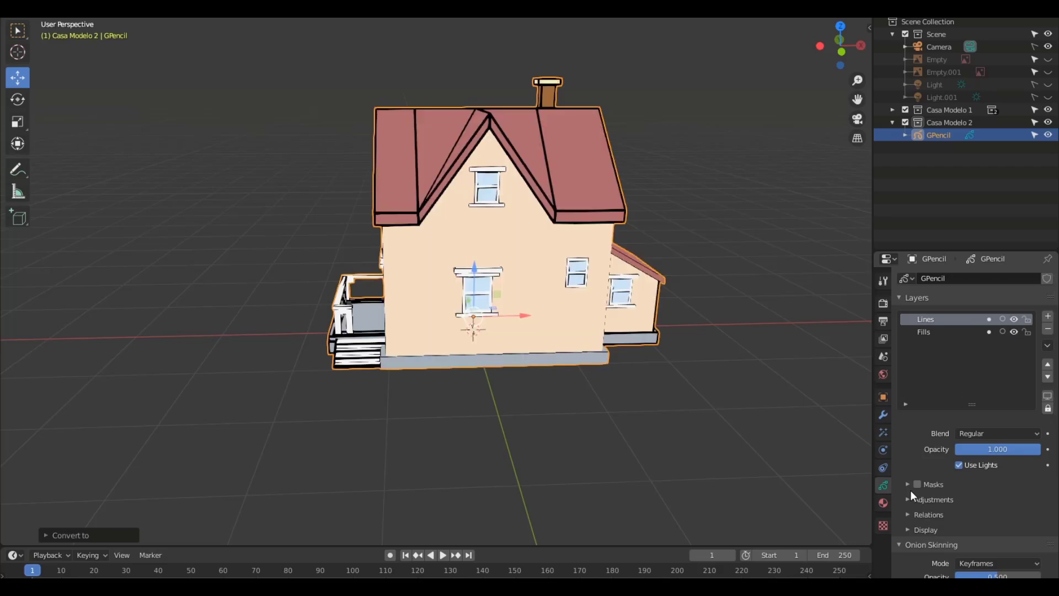
Step: Show the house's materials, toggling Chimenea.001 off and on, and orbit to the front
click(883, 504)
click(1002, 332)
click(1003, 333)
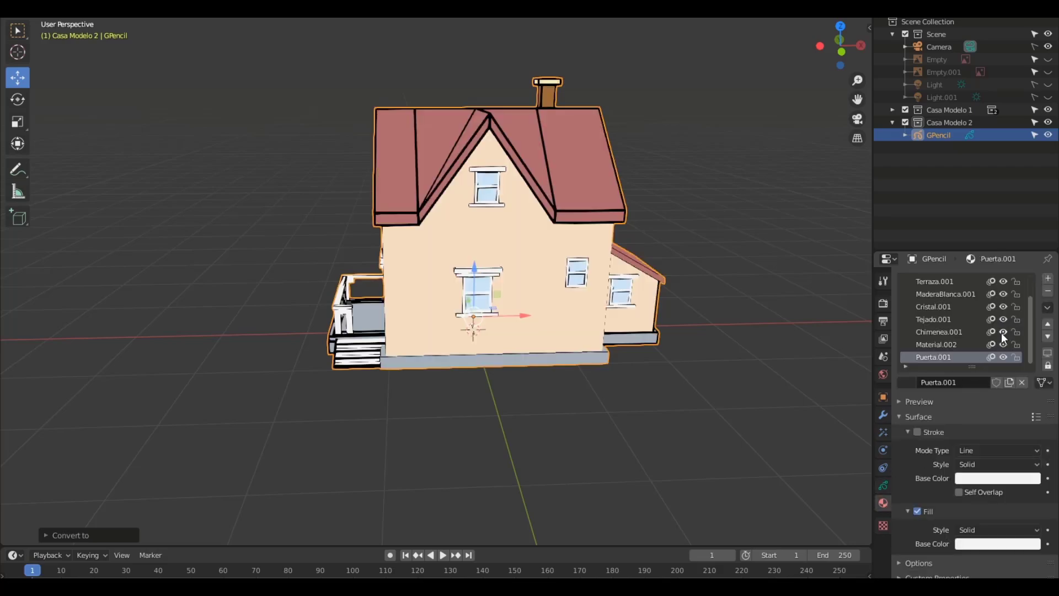
middle_drag(329, 272, 529, 251)
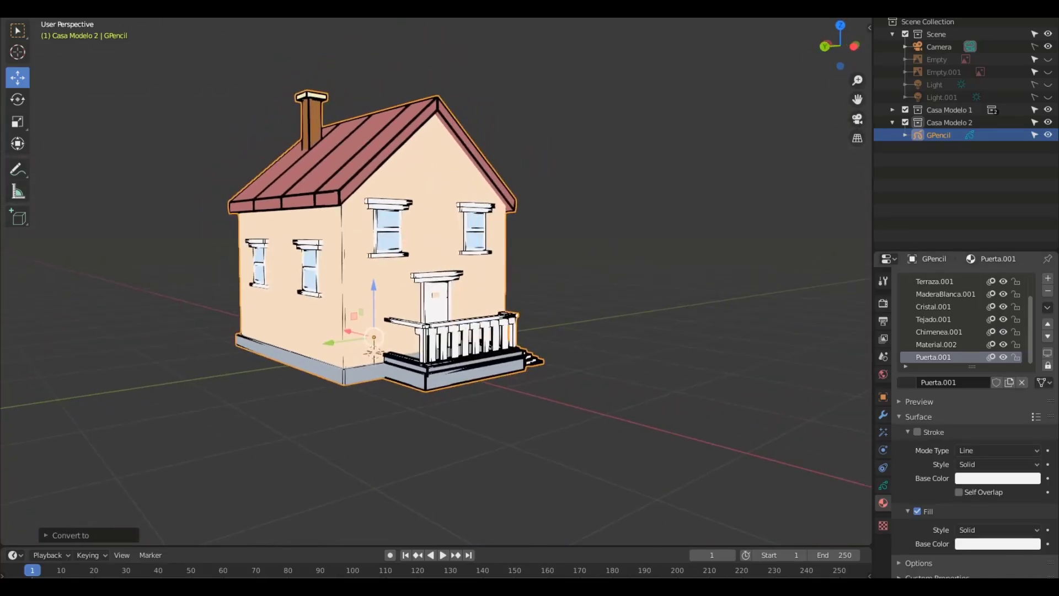